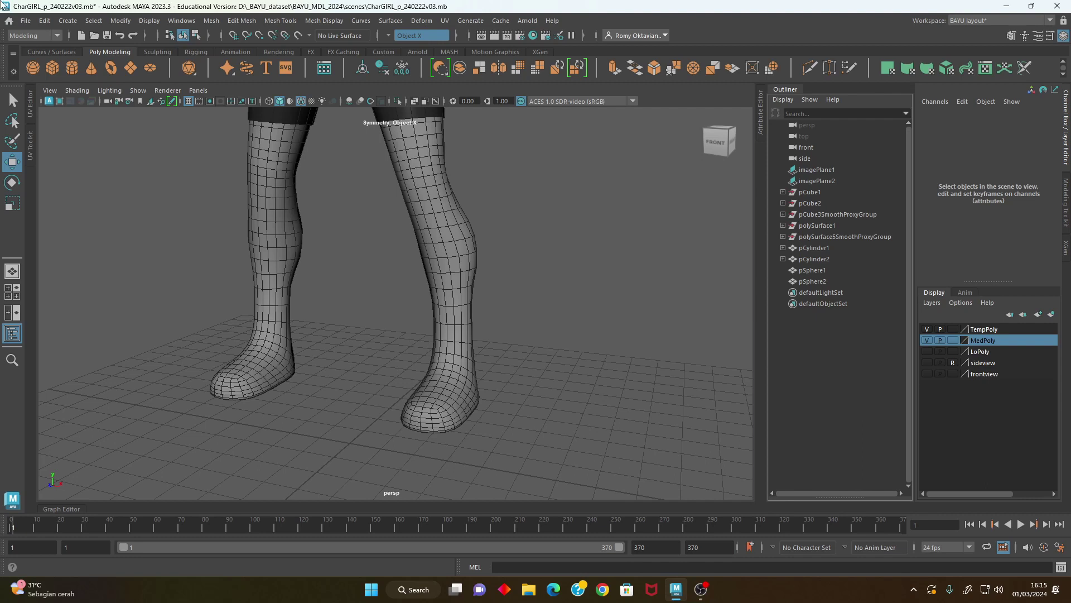
Create a polygon cube and flatten it to a height of 0.5.
click(68, 20)
mouse_move(101, 61)
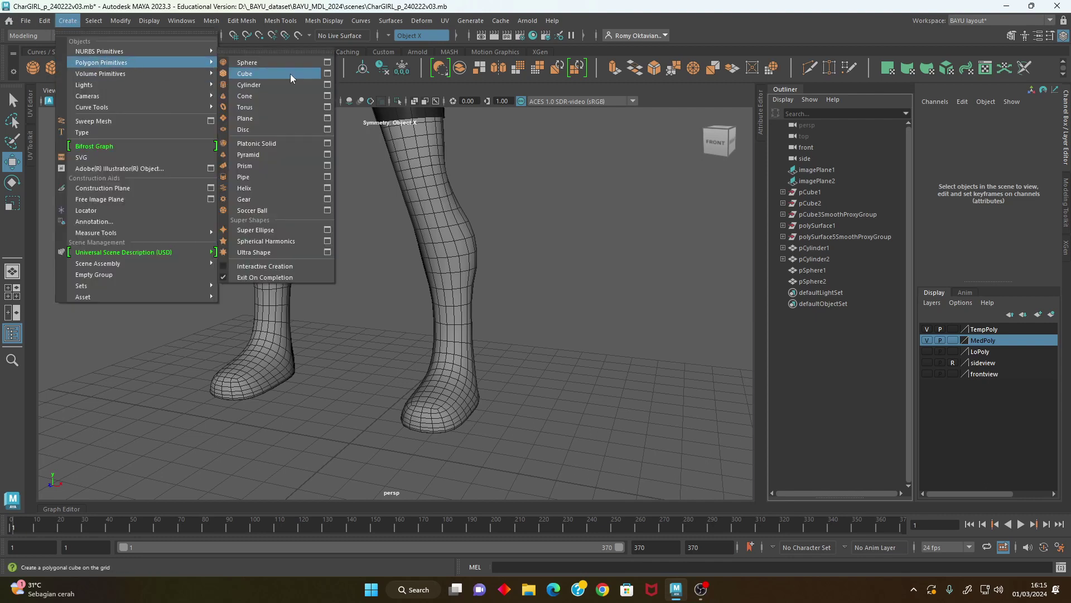
click(289, 75)
scroll(442, 415, down, 3)
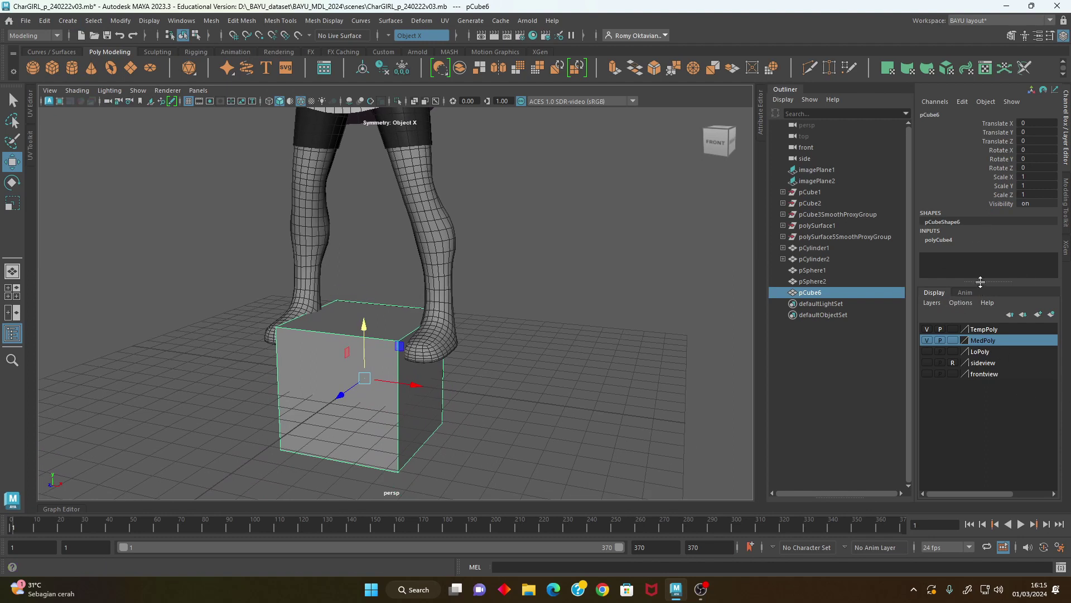
drag(980, 282, 979, 375)
click(937, 241)
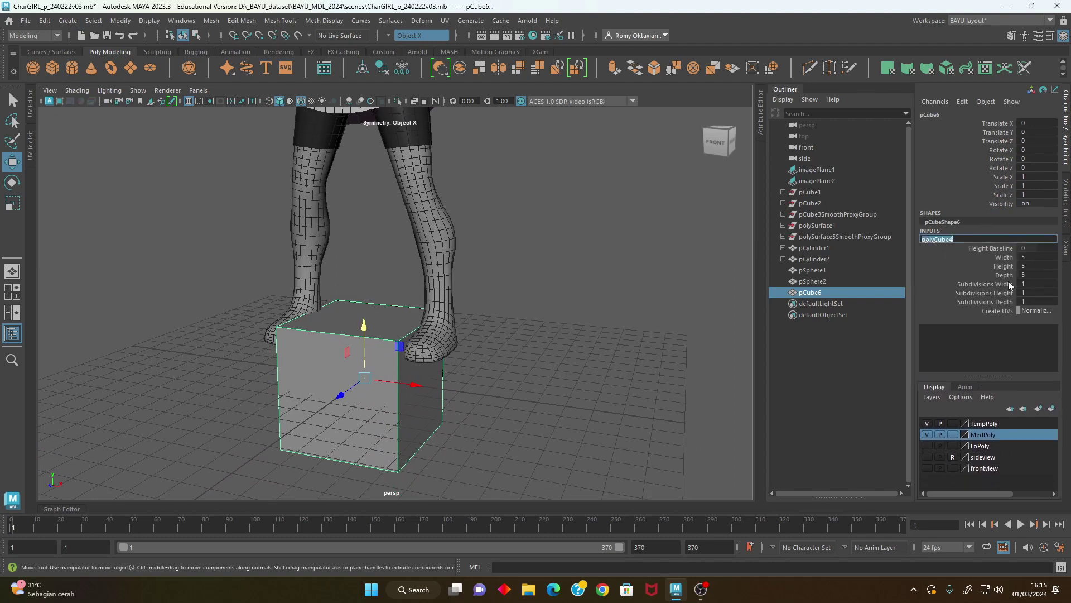
click(1040, 269)
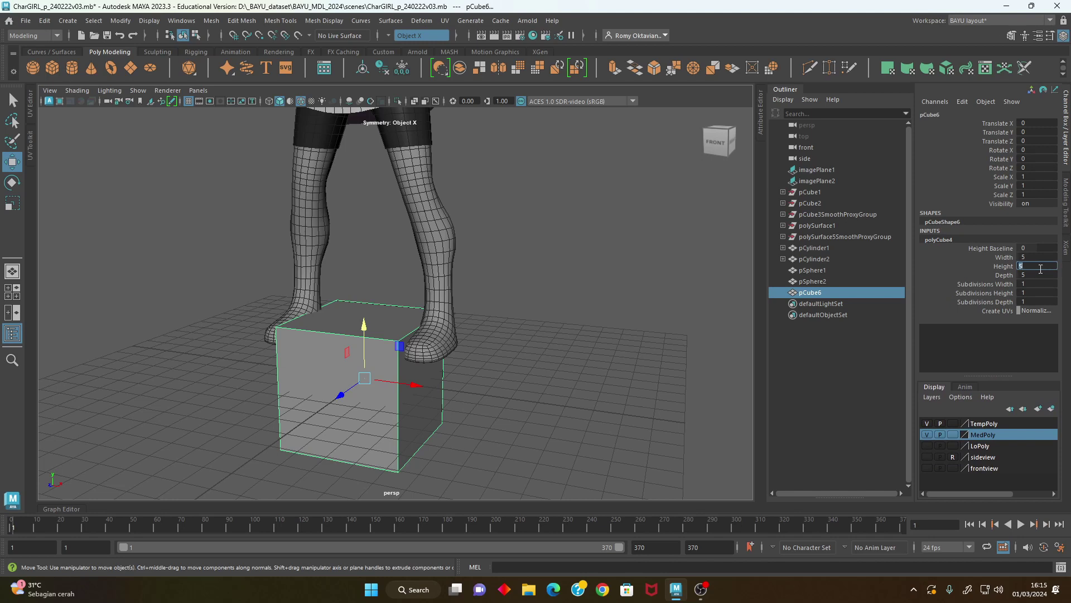
text(0.5)
key(Return)
Set the slab's depth to 4 and slide it under the foot.
mouse_move(539, 279)
alt+mouse_down()
mouse_move(380, 315)
mouse_move(370, 328)
mouse_move(440, 293)
mouse_move(508, 401)
alt+mouse_up()
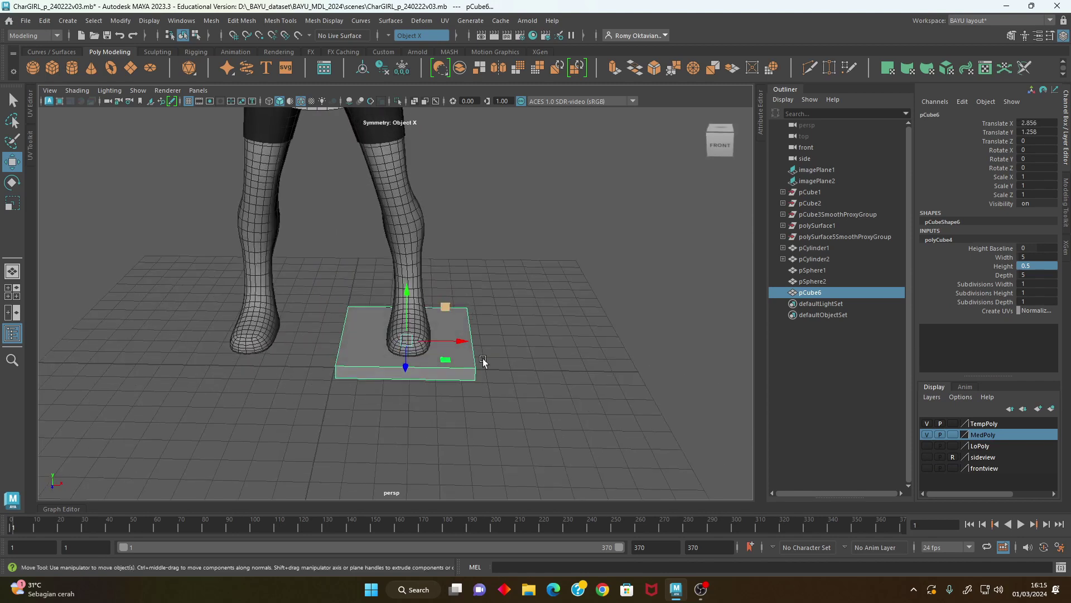
mouse_move(463, 339)
mouse_down()
mouse_move(555, 423)
mouse_move(428, 420)
mouse_move(651, 422)
mouse_up()
double_click(1044, 273)
text(4)
key(Return)
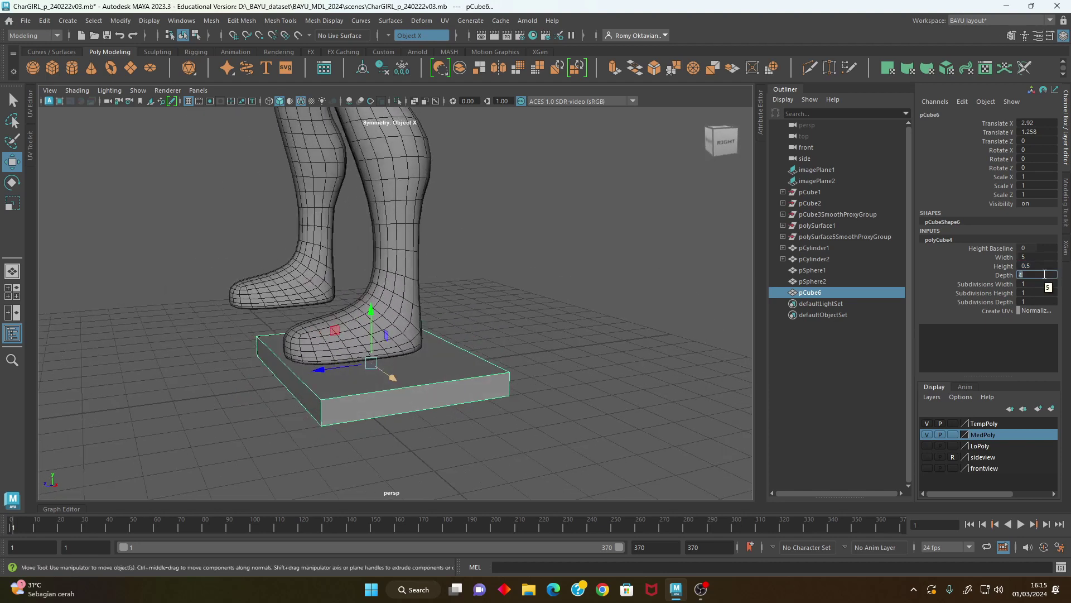
alt+drag(394, 259, 361, 389)
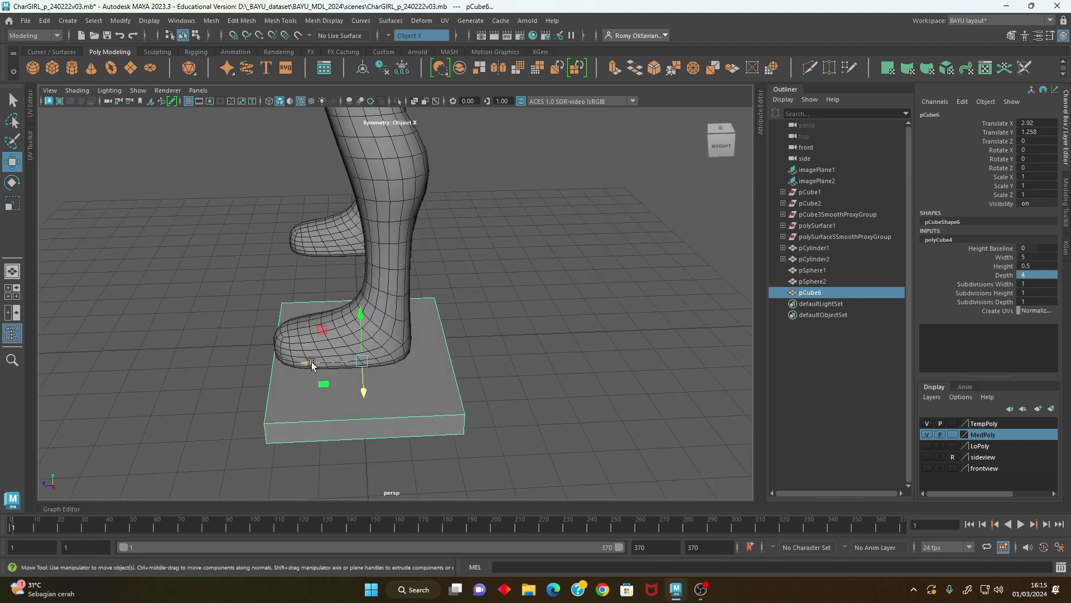
drag(311, 363, 292, 365)
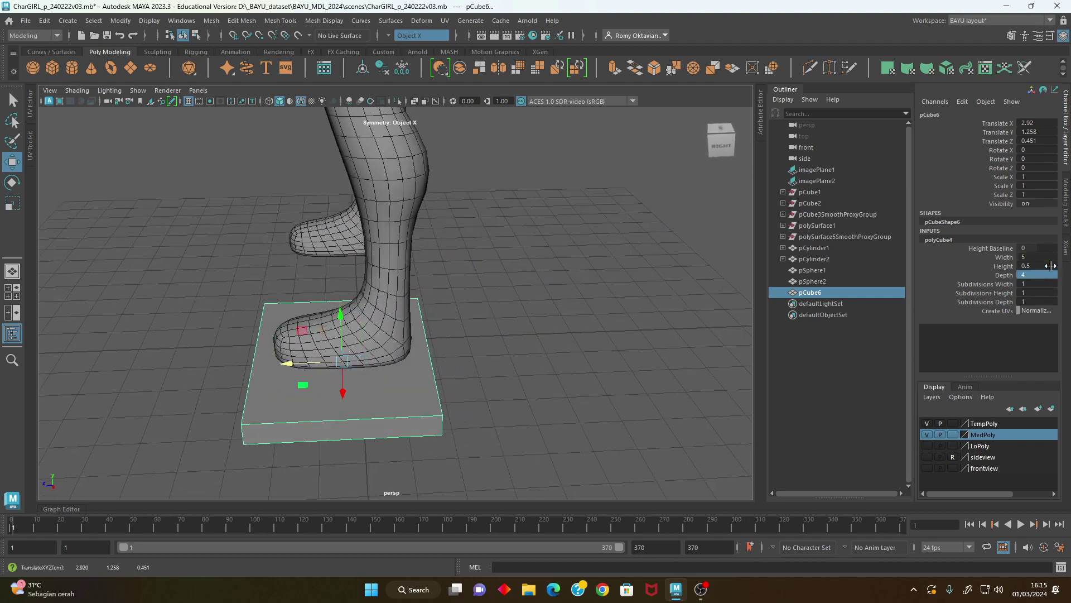
click(1036, 257)
text(2)
Finalize the sole slab at width 2, depth 3.5 and height 0.3.
key(Return)
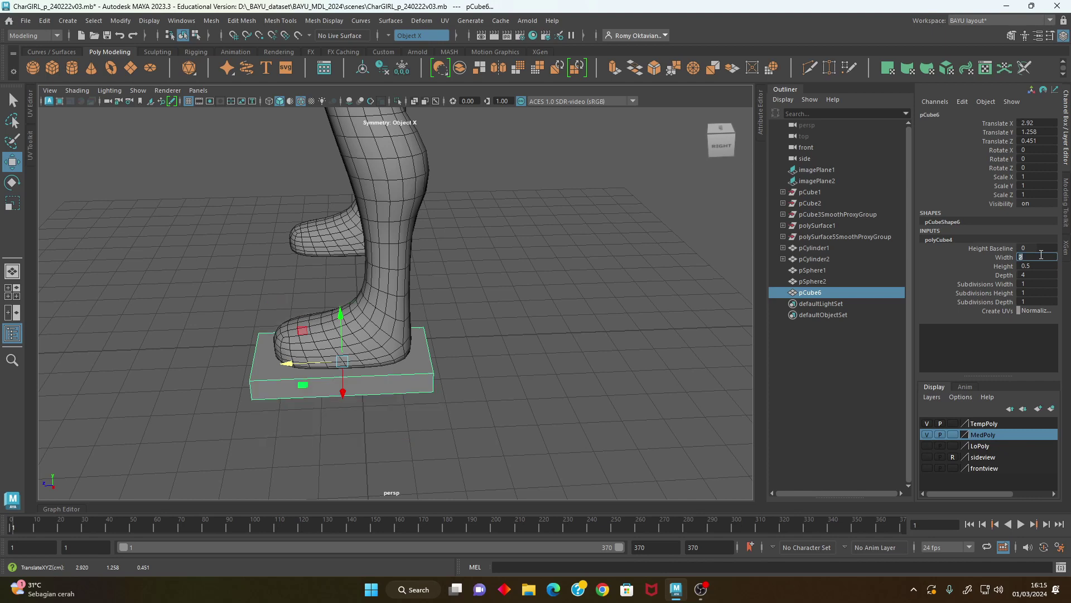
alt+drag(749, 289, 467, 416)
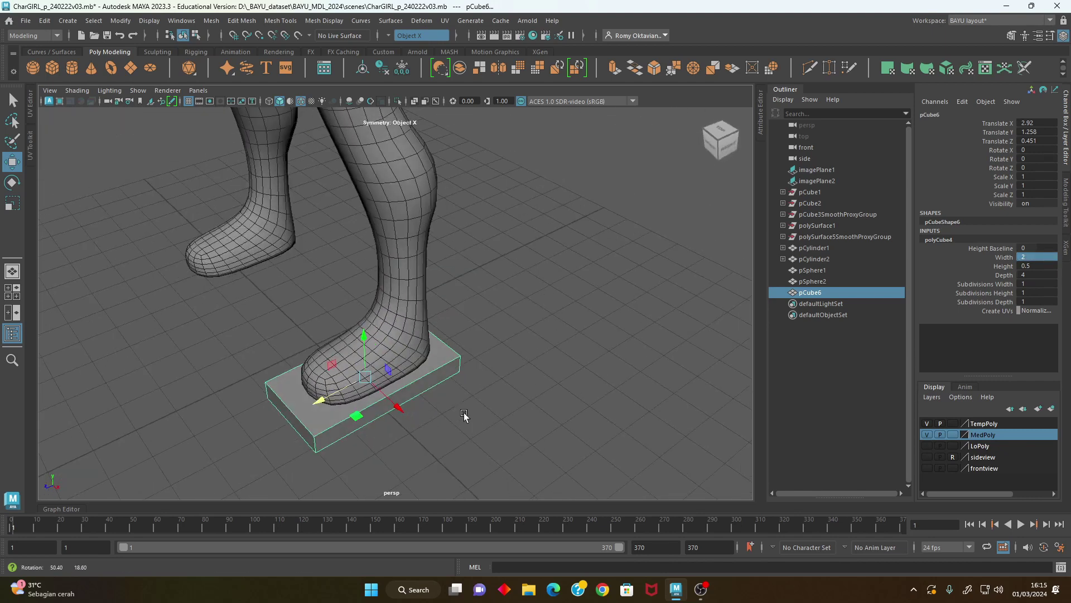
click(1049, 276)
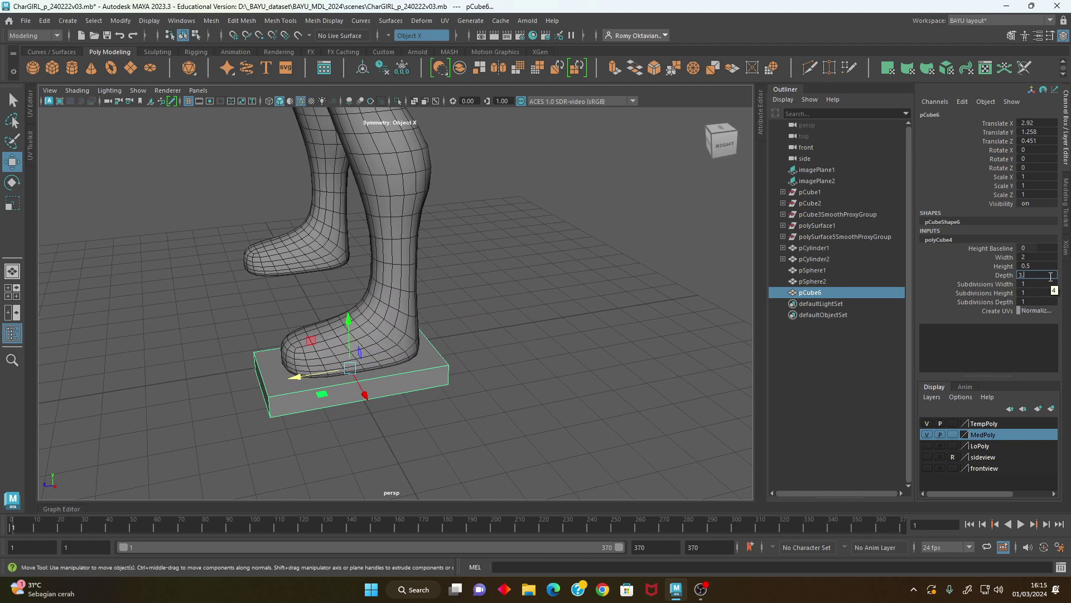
text(5)
key(Return)
mouse_move(446, 410)
alt+mouse_down()
mouse_move(523, 364)
mouse_move(451, 368)
mouse_move(389, 342)
alt+mouse_up()
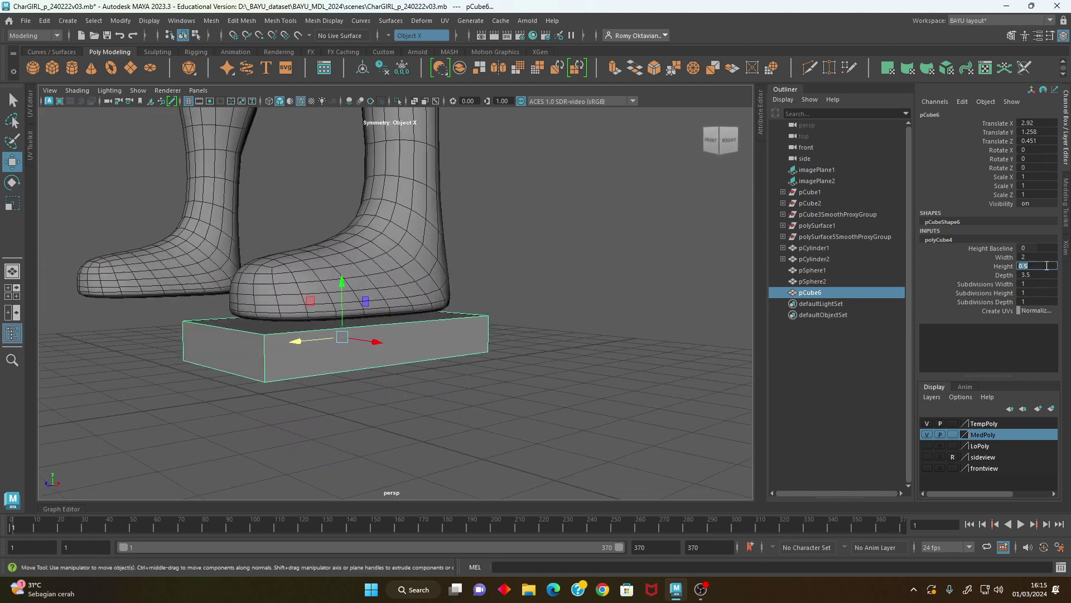
key(Return)
mouse_move(248, 200)
alt+mouse_down()
mouse_move(279, 290)
mouse_move(311, 294)
alt+mouse_up()
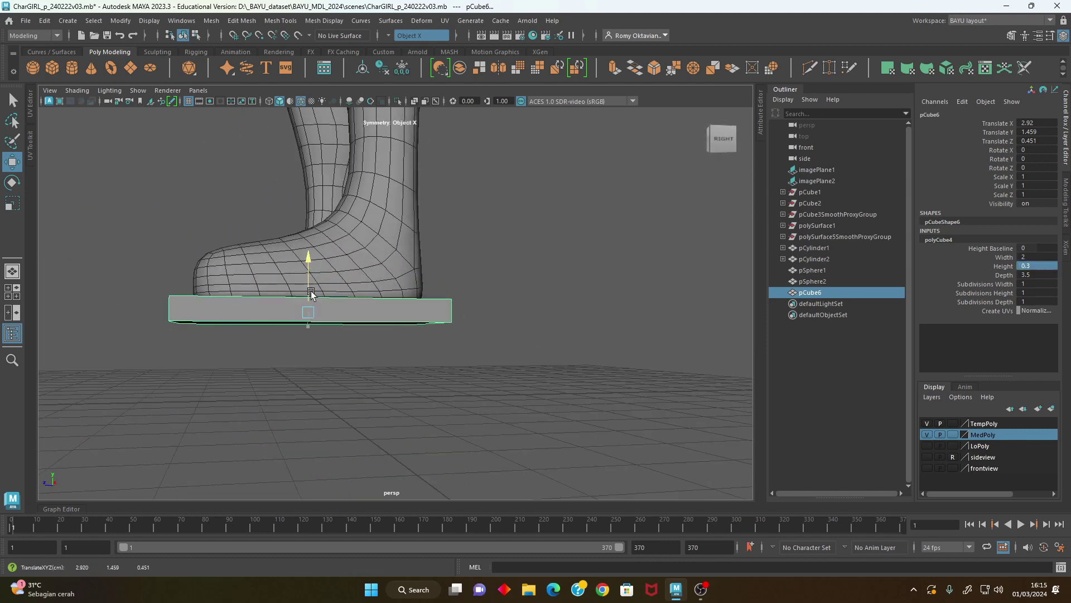
alt+drag(305, 348, 613, 397)
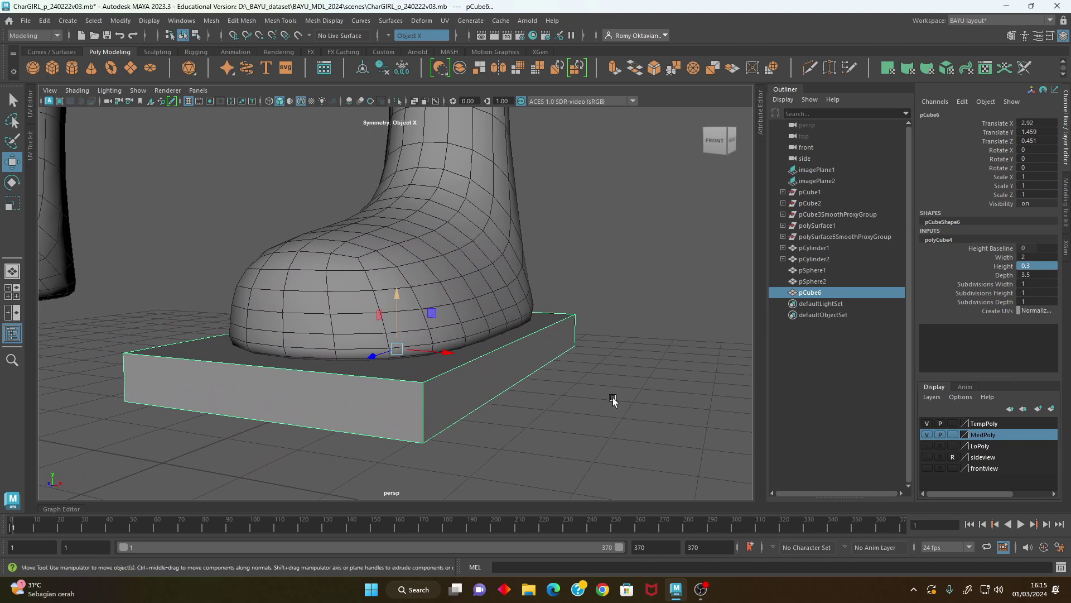
Give the slab 3 width subdivisions and 6 depth subdivisions.
click(986, 284)
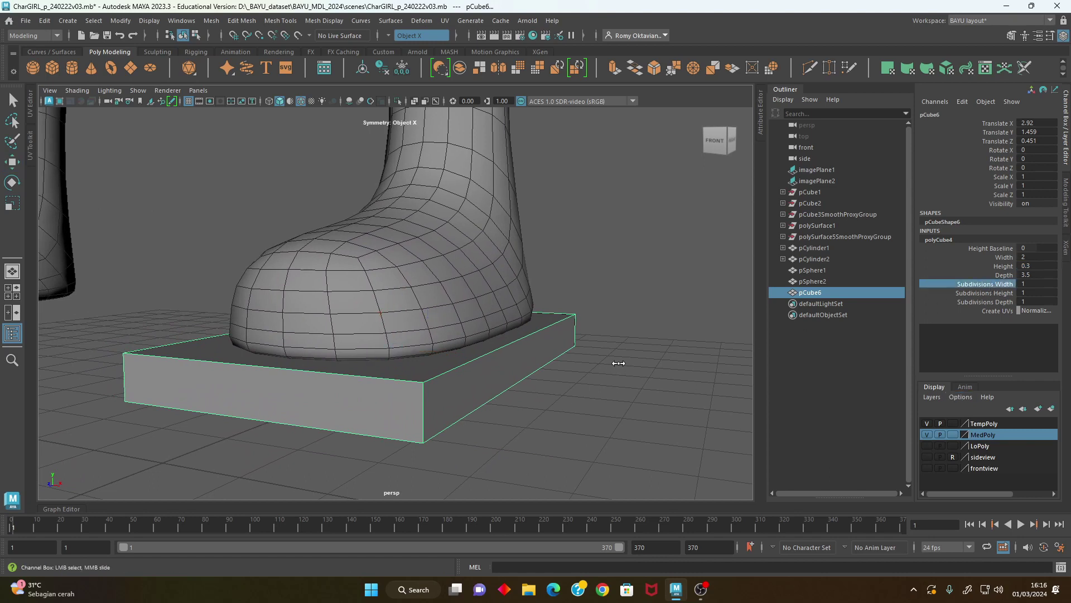
middle_drag(631, 364, 629, 363)
mouse_move(629, 363)
alt+mouse_down()
mouse_move(586, 407)
mouse_move(576, 388)
alt+mouse_up()
scroll(576, 389, down, 3)
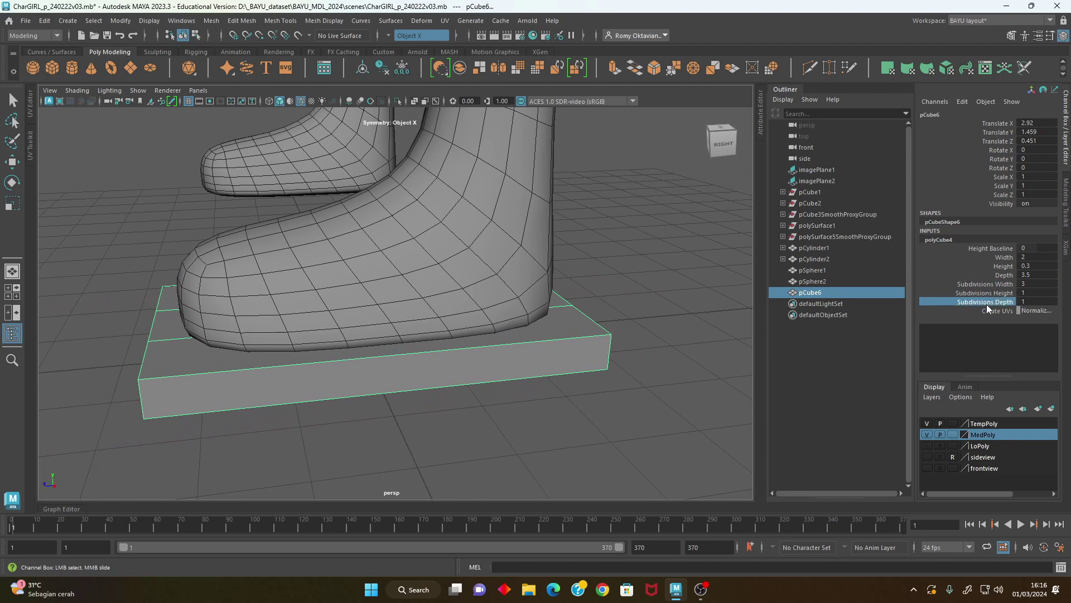
middle_drag(389, 417, 397, 416)
middle_drag(397, 416, 396, 416)
middle_drag(395, 416, 401, 418)
alt+drag(400, 419, 547, 350)
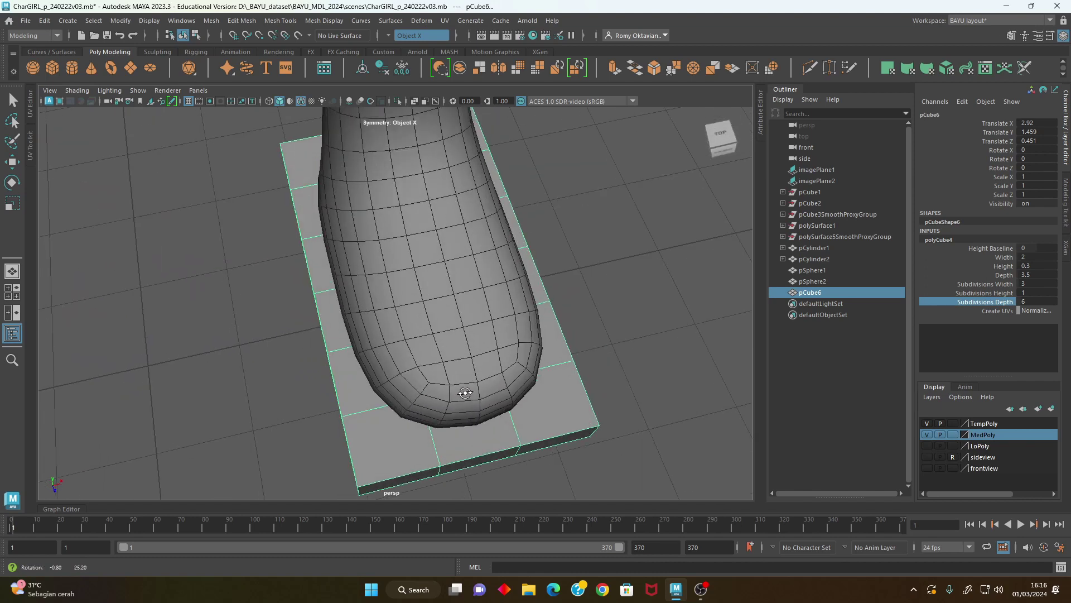
Narrow the sole slab to a width of 1.8.
double_click(1042, 258)
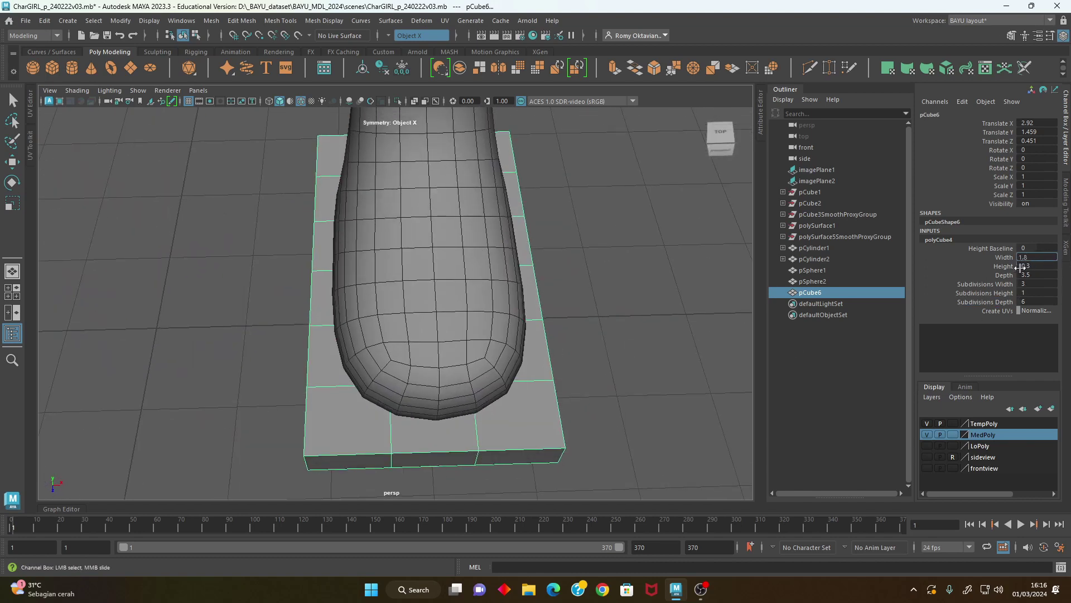
key(Return)
mouse_move(570, 371)
alt+mouse_down()
mouse_move(374, 344)
mouse_move(468, 356)
mouse_move(488, 314)
mouse_move(462, 313)
alt+mouse_up()
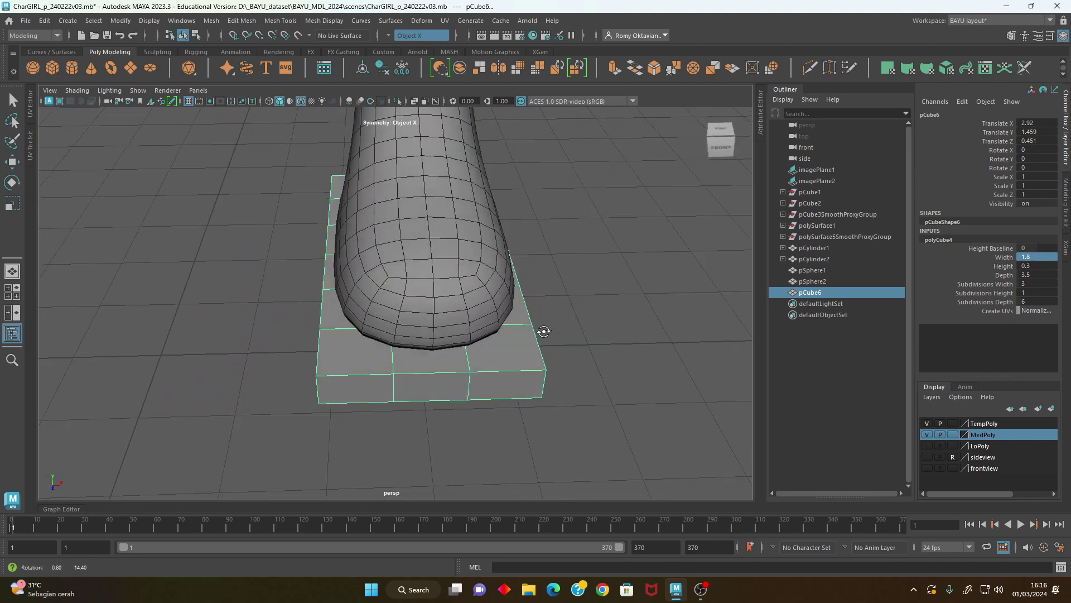
scroll(418, 286, up, 2)
alt+drag(417, 286, 602, 243)
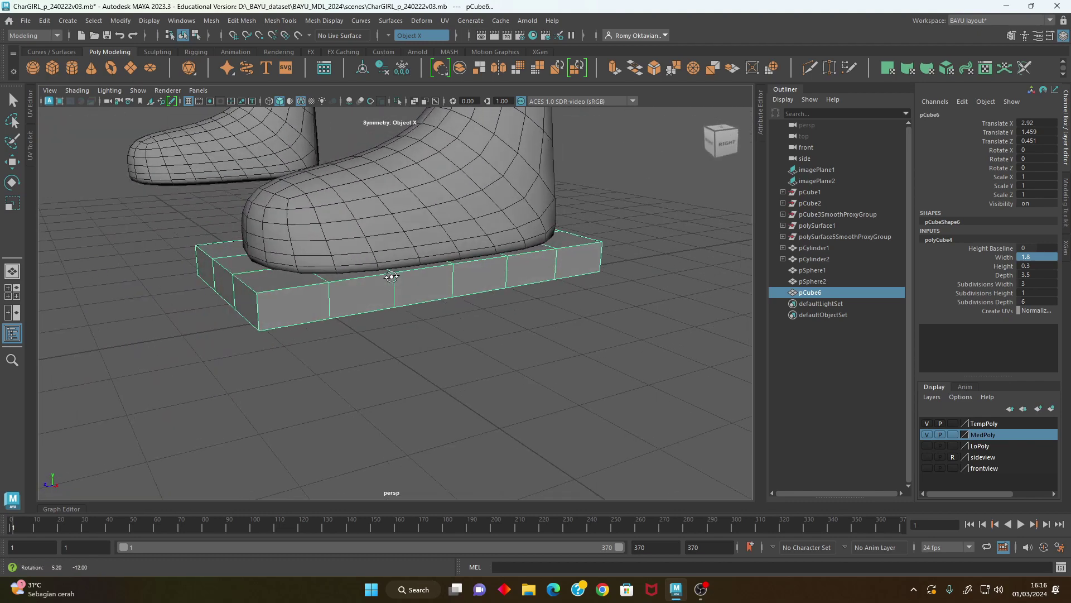
right_drag(627, 177, 627, 216)
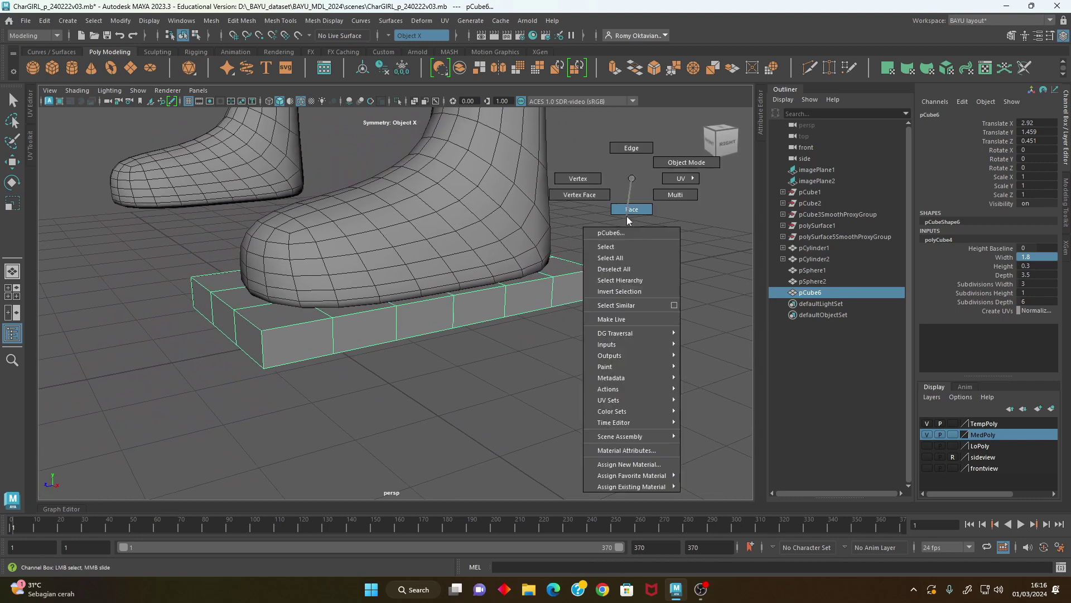
In wireframe view, delete the slab's top faces to leave an open tray.
alt+drag(529, 309, 572, 335)
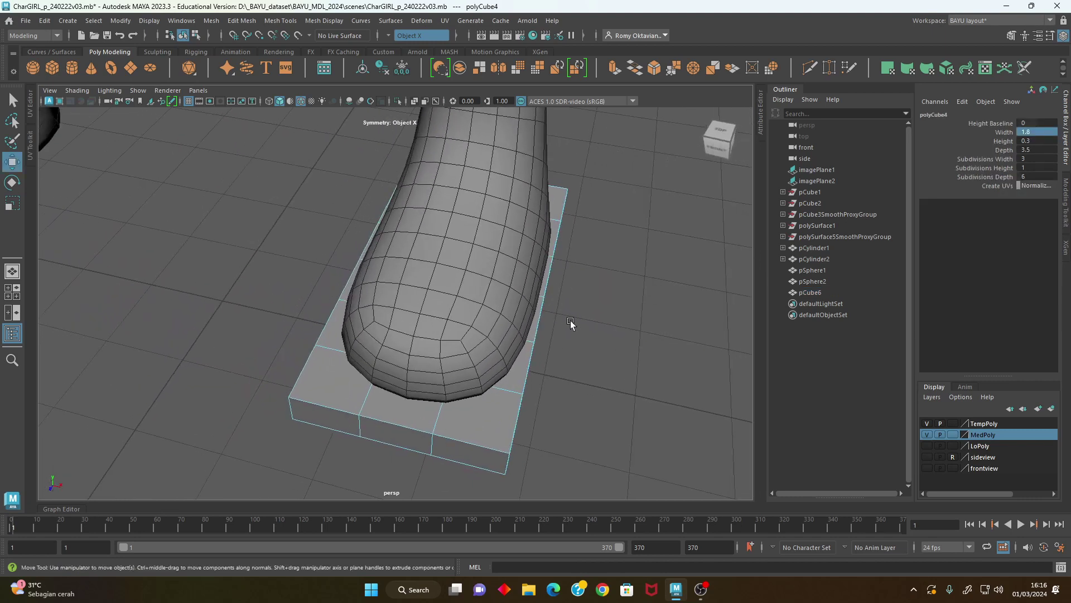
key(4)
click(521, 299)
click(529, 202)
mouse_move(527, 203)
mouse_down()
mouse_move(519, 243)
mouse_move(446, 313)
mouse_up()
key(q)
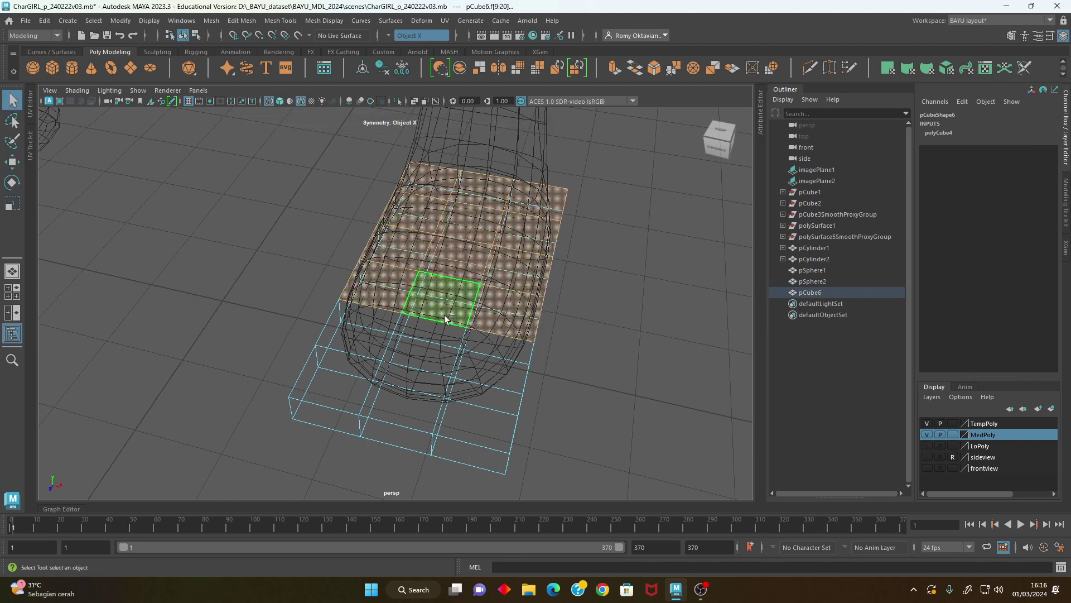
shift+drag(491, 391, 424, 401)
alt+drag(649, 420, 558, 379)
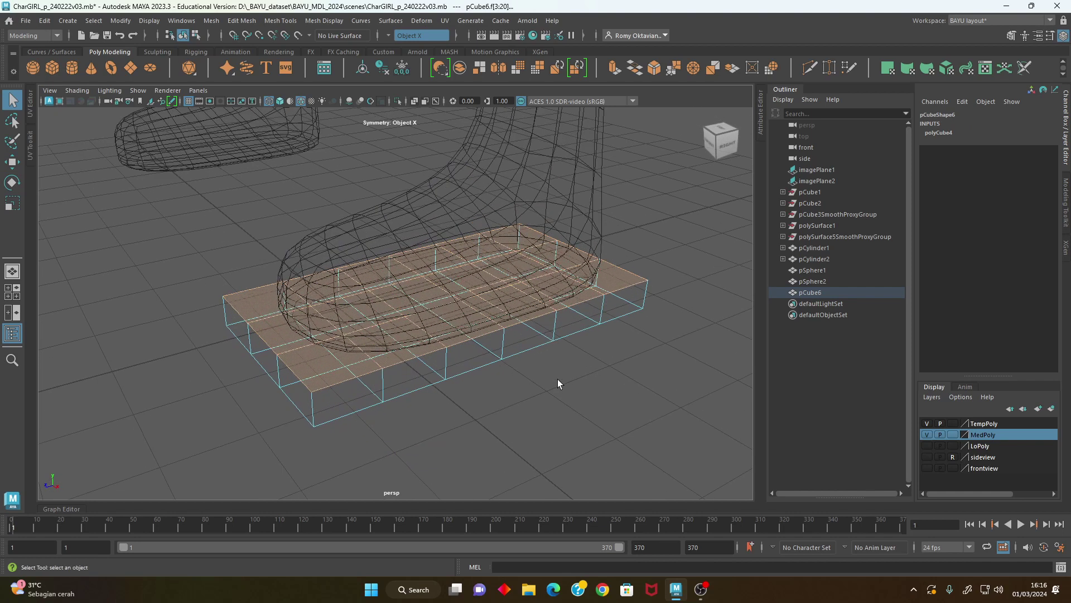
click(558, 379)
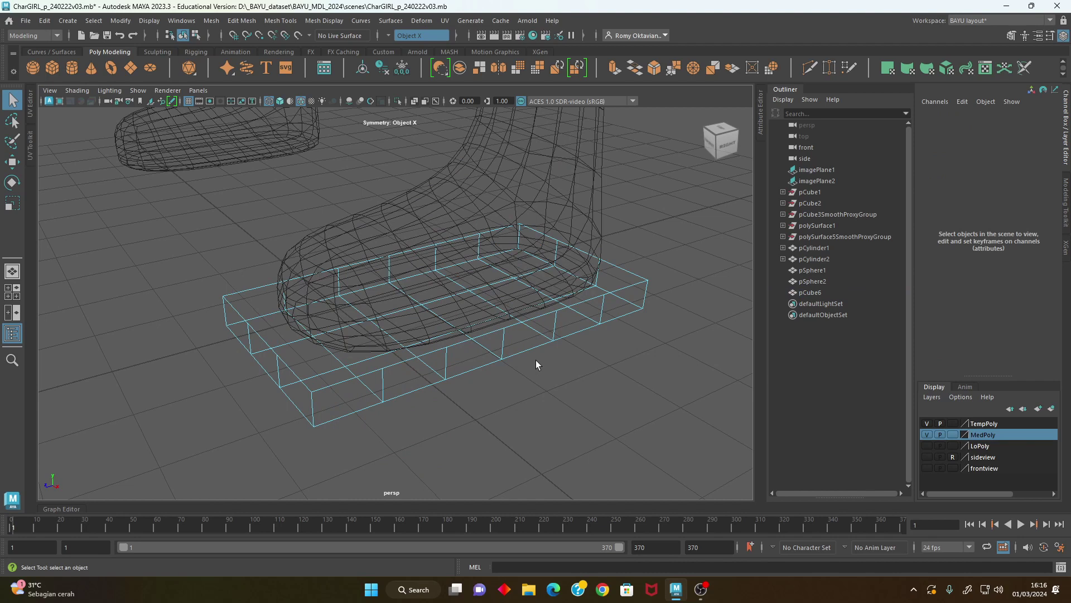
Pull the sole's bottom edge, side and corner vertices inward toward the foot.
key(5)
alt+drag(525, 349, 511, 369)
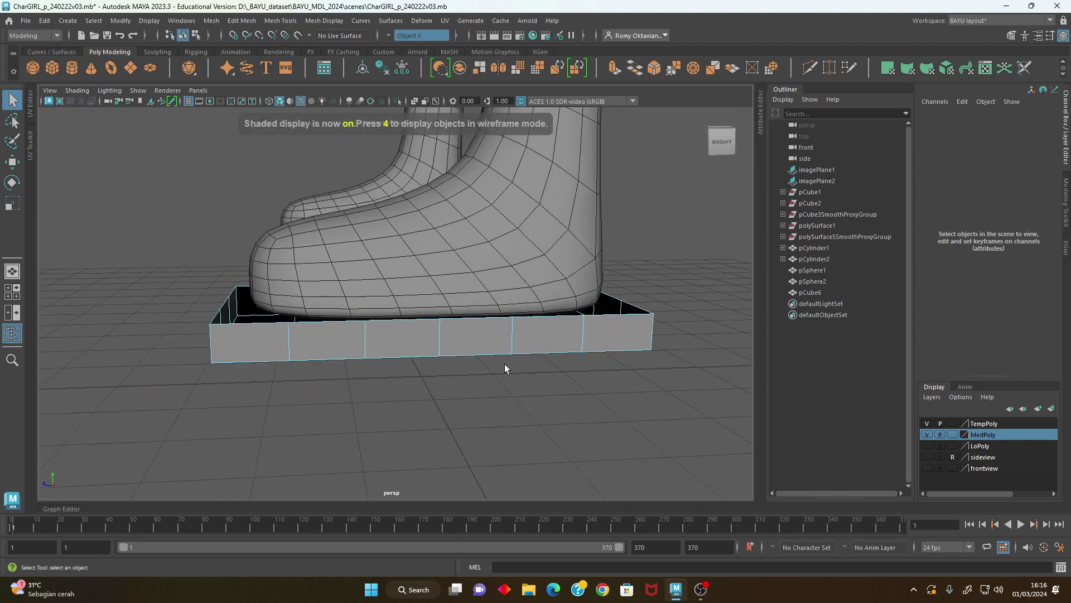
mouse_move(408, 329)
alt+mouse_down()
mouse_move(502, 390)
mouse_move(502, 416)
mouse_move(433, 387)
mouse_move(449, 423)
alt+mouse_up()
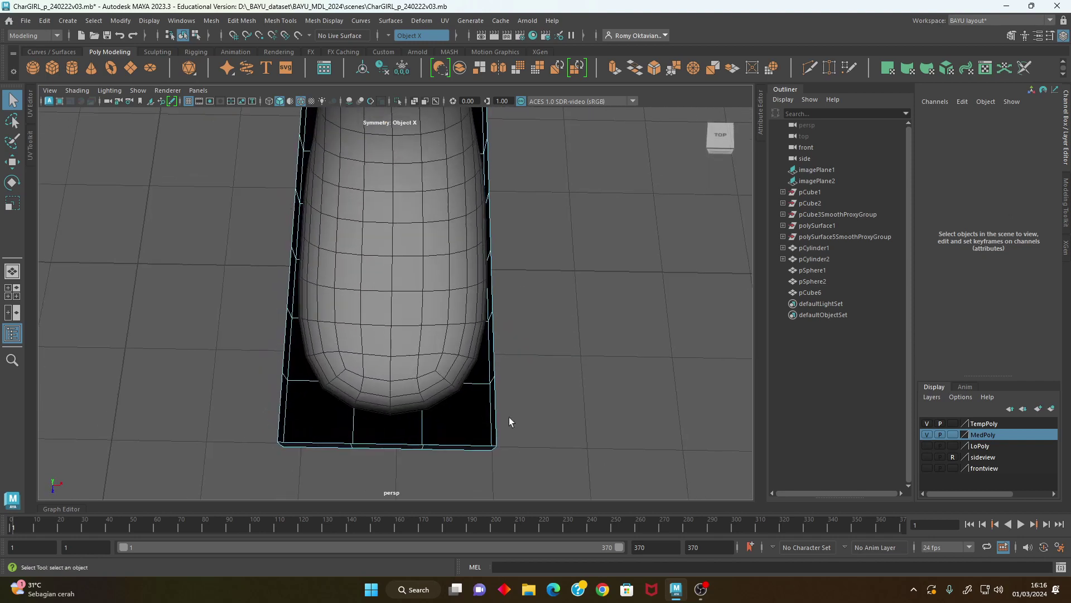
right_drag(608, 257, 558, 262)
mouse_move(532, 422)
mouse_down()
mouse_move(259, 480)
mouse_move(405, 455)
mouse_up()
key(w)
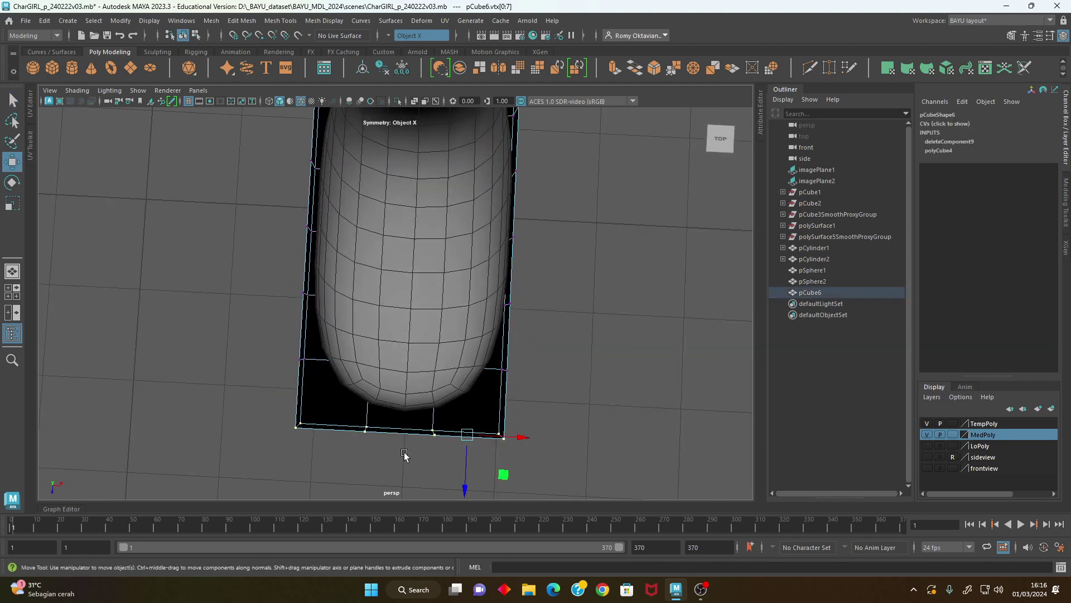
drag(461, 494, 467, 478)
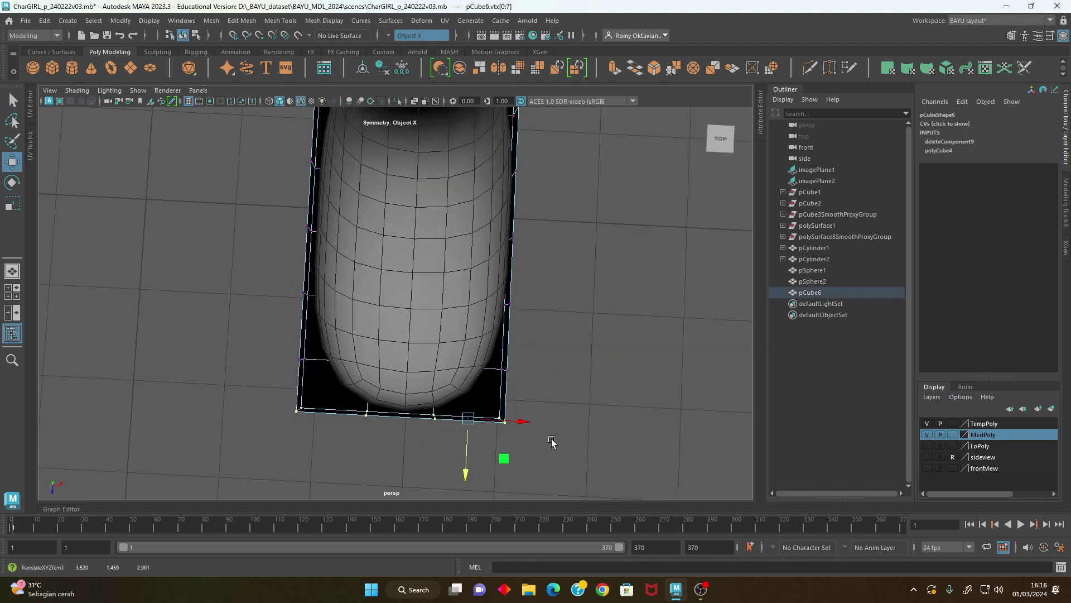
drag(496, 389, 497, 388)
drag(558, 374, 546, 375)
drag(491, 410, 522, 437)
middle_drag(538, 463, 506, 446)
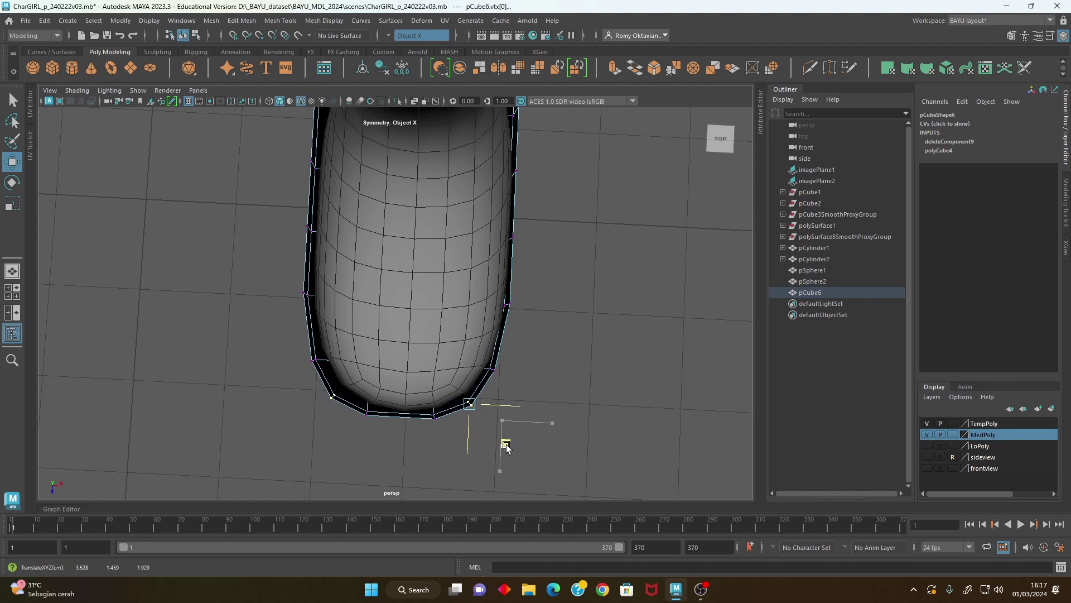
Fit the sole's bottom row and front-left corner vertices to the foot outline.
drag(350, 436, 377, 425)
mouse_move(454, 407)
mouse_down()
mouse_move(452, 426)
mouse_move(518, 436)
mouse_move(416, 443)
mouse_up()
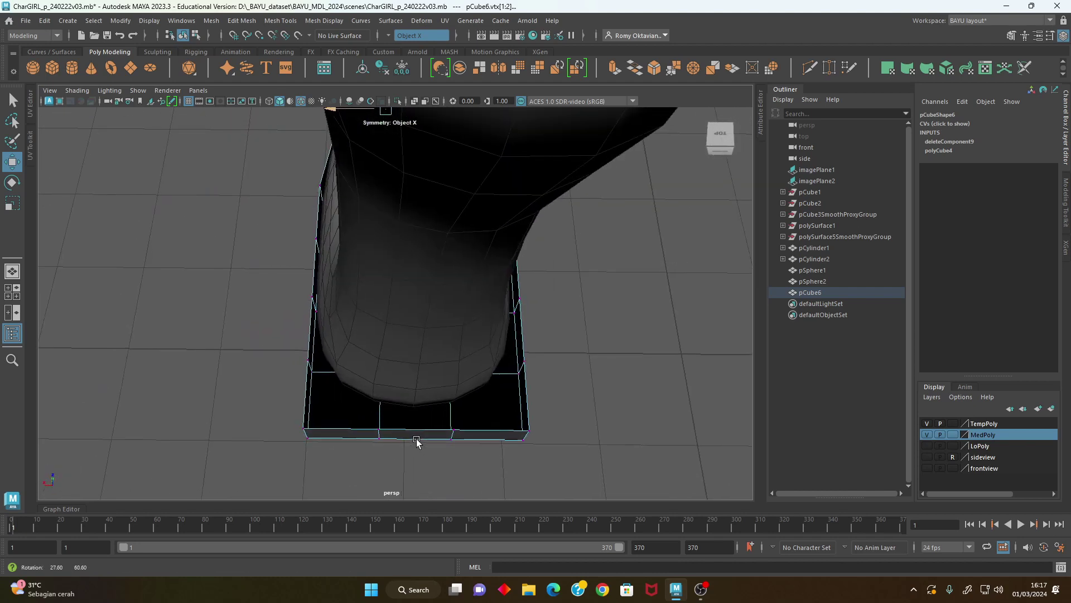
alt+right_drag(416, 442, 408, 419)
alt+drag(408, 419, 376, 453)
mouse_move(229, 459)
alt+mouse_down()
mouse_move(289, 461)
mouse_move(497, 421)
alt+mouse_up()
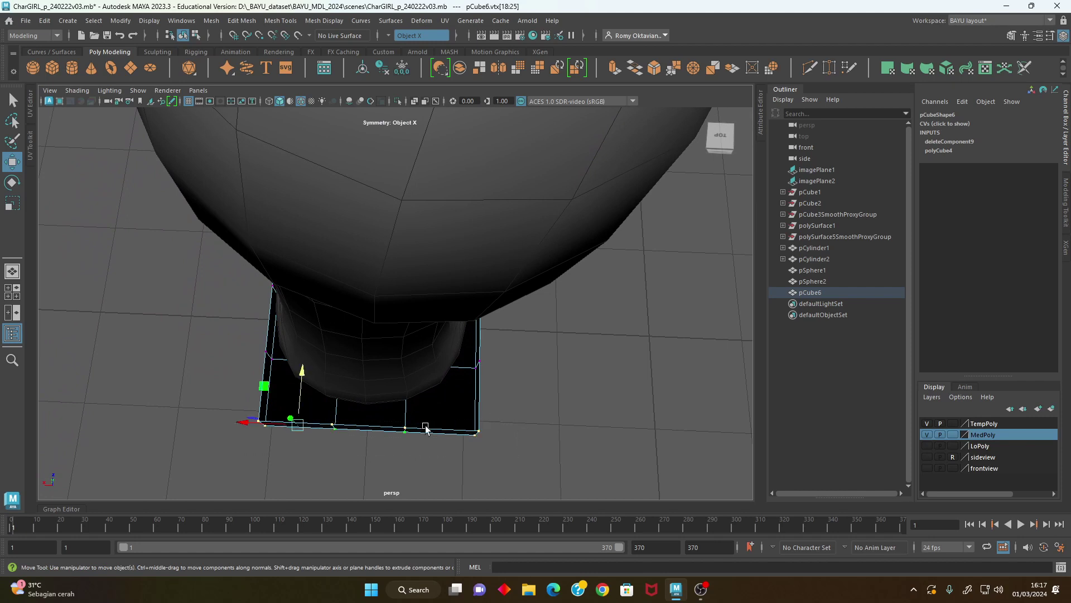
mouse_move(296, 424)
alt+mouse_down()
mouse_move(284, 442)
mouse_move(261, 350)
mouse_move(306, 383)
alt+mouse_up()
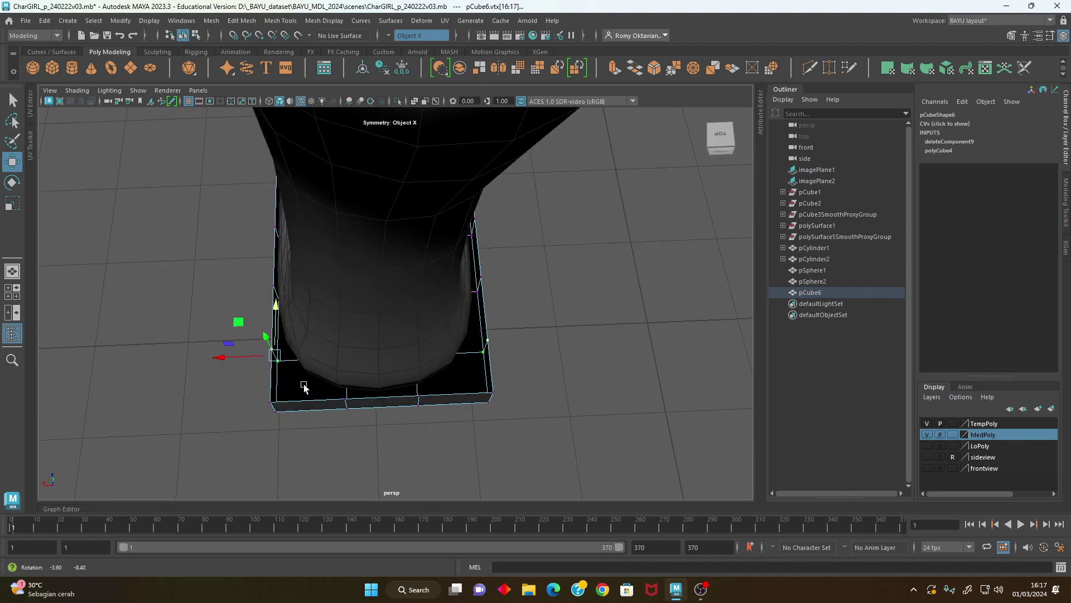
drag(227, 352, 241, 352)
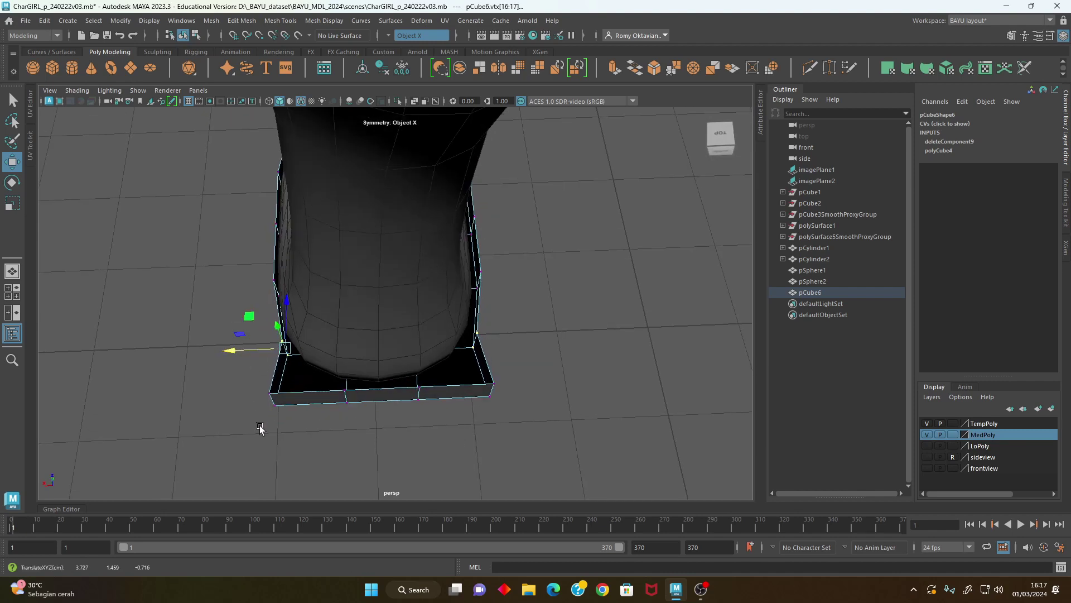
click(271, 394)
alt+drag(279, 413, 306, 429)
middle_drag(238, 376, 273, 352)
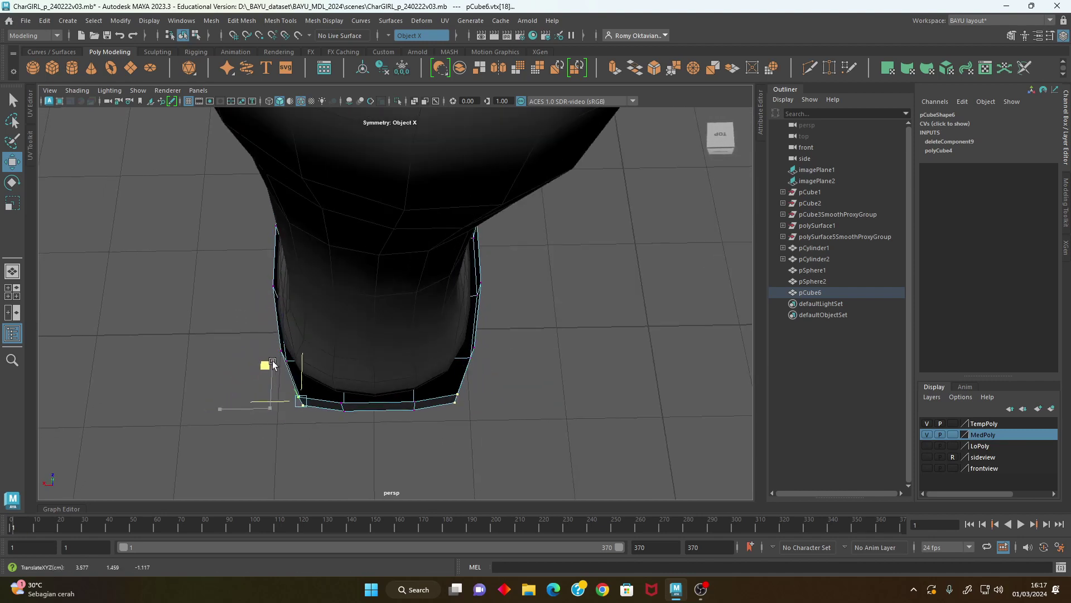
mouse_move(272, 351)
alt+mouse_down()
mouse_move(574, 399)
mouse_move(513, 429)
alt+mouse_up()
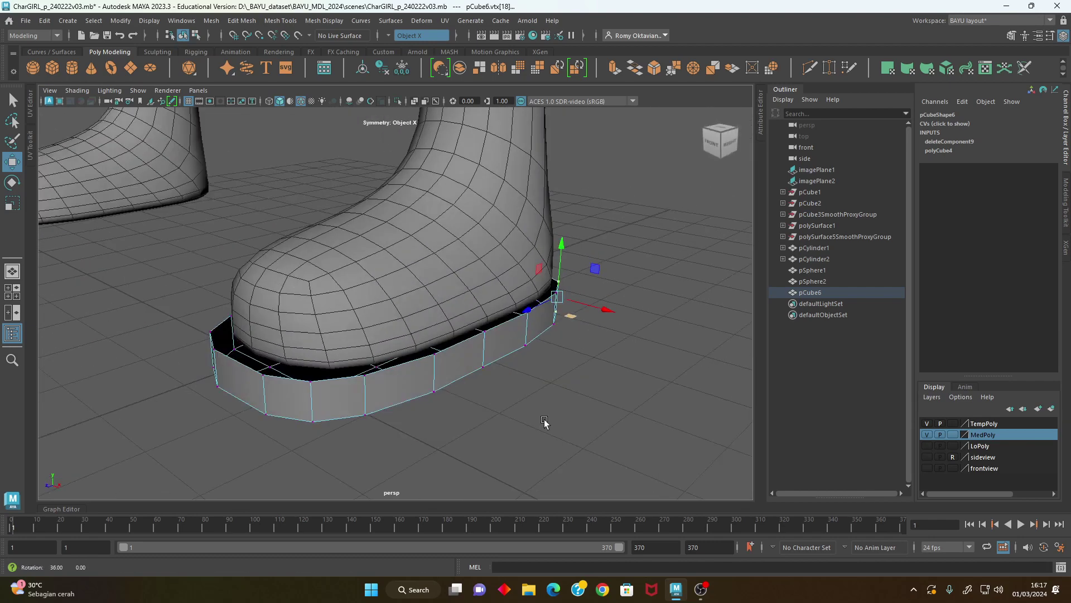
right_drag(597, 223, 607, 196)
mouse_move(424, 405)
alt+mouse_down()
mouse_move(366, 374)
mouse_move(292, 4)
alt+mouse_up()
Extrude the sole's outer edge loop and raise it into a wall.
double_click(391, 355)
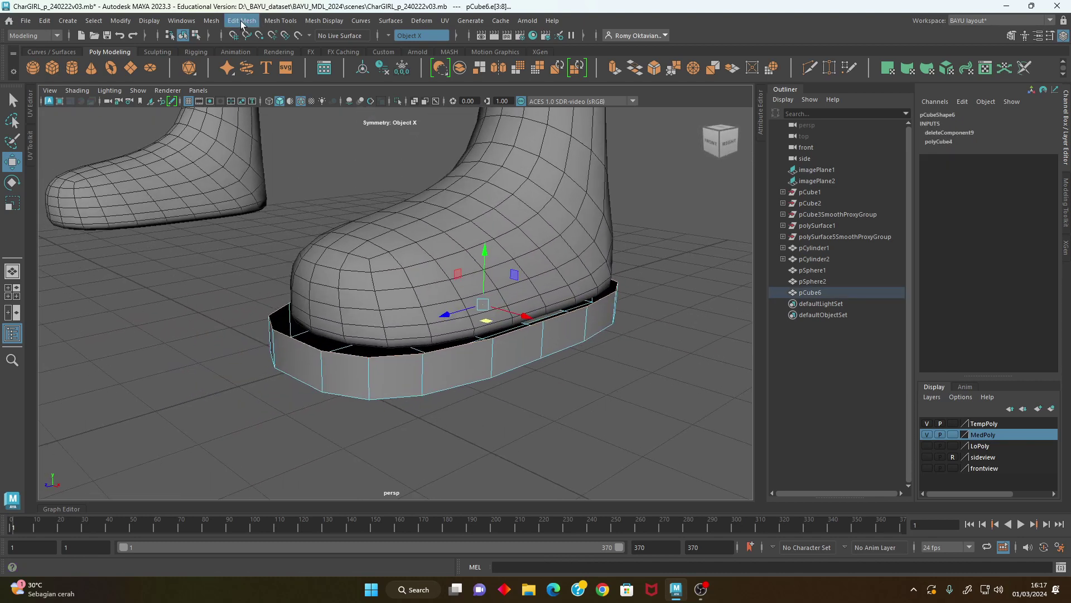
click(241, 21)
click(272, 129)
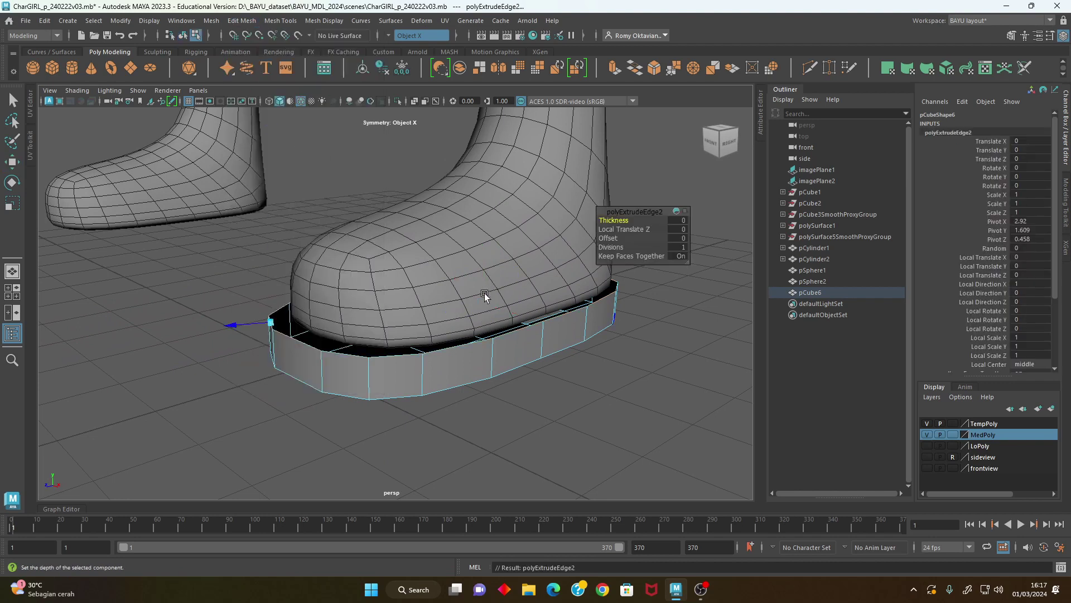
alt+drag(485, 293, 457, 334)
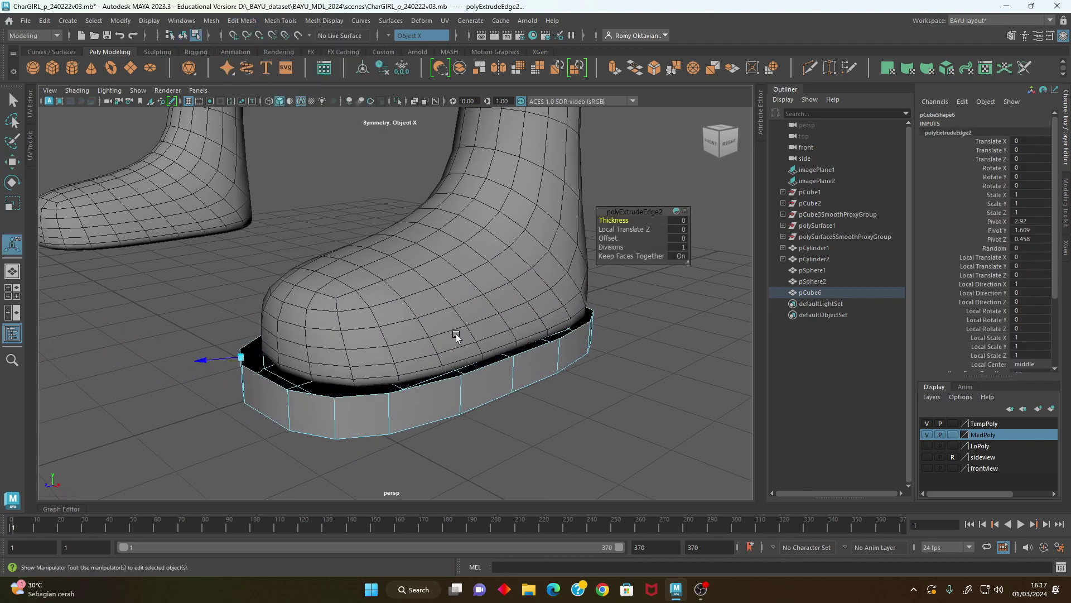
key(w)
mouse_move(456, 333)
mouse_down()
mouse_move(465, 275)
mouse_move(505, 296)
mouse_up()
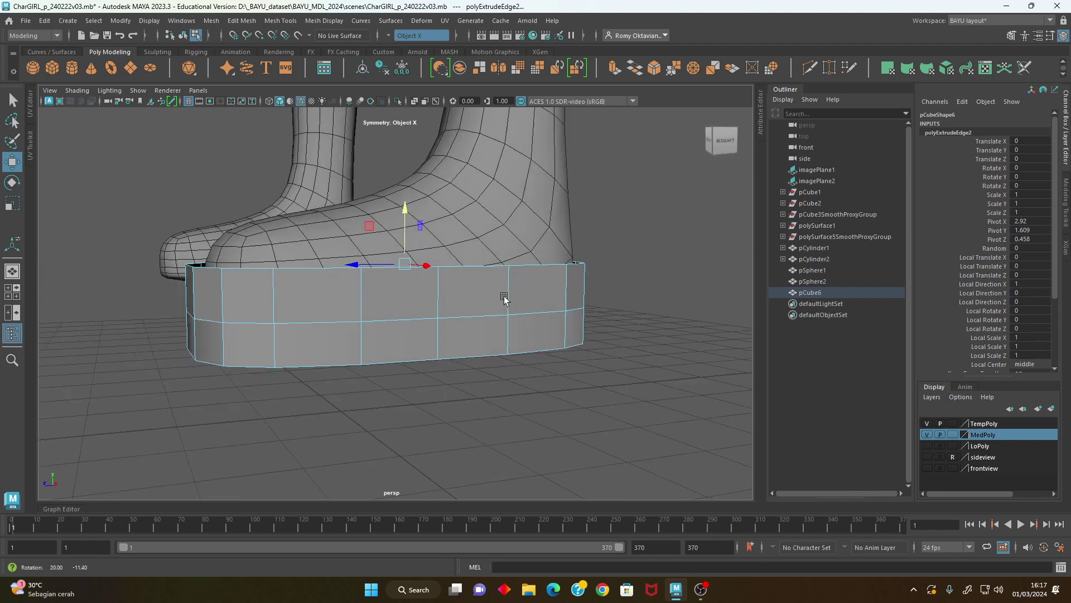
drag(397, 267, 405, 239)
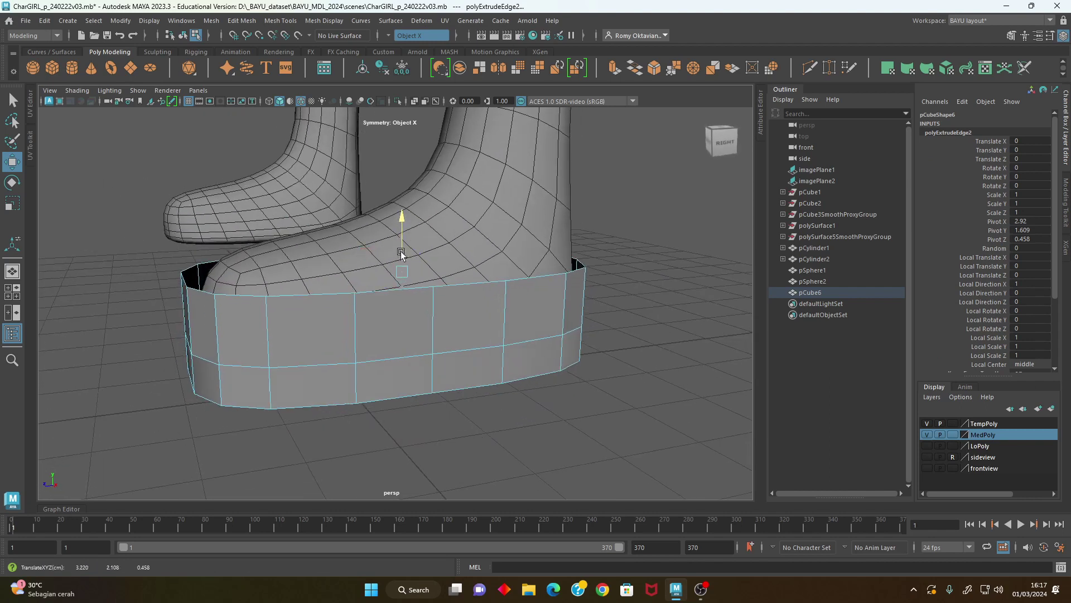
mouse_move(399, 279)
alt+mouse_down()
mouse_move(502, 311)
mouse_move(438, 295)
alt+mouse_up()
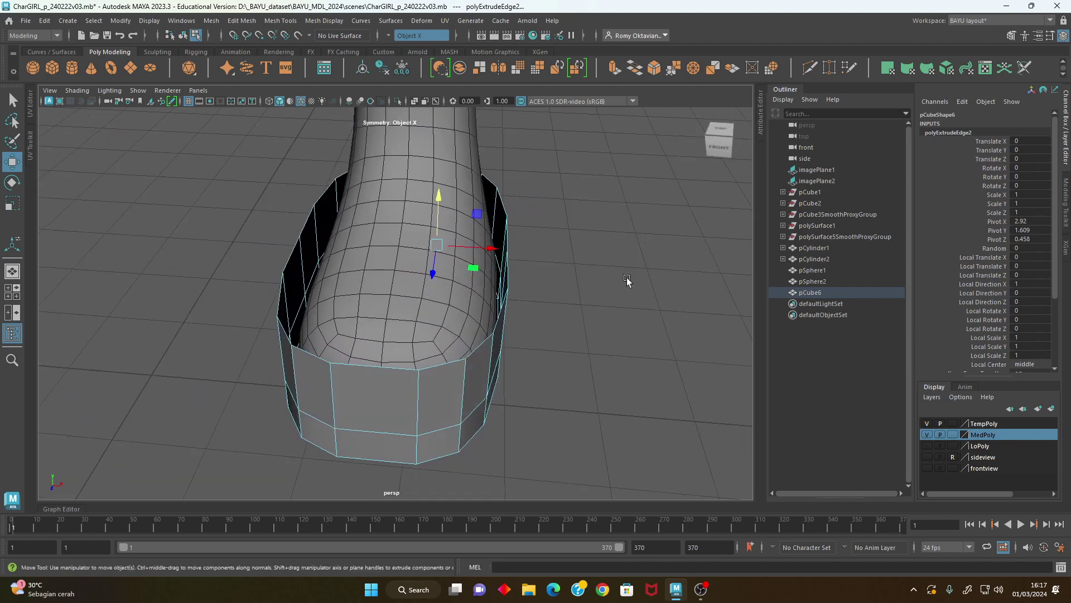
alt+drag(624, 280, 535, 279)
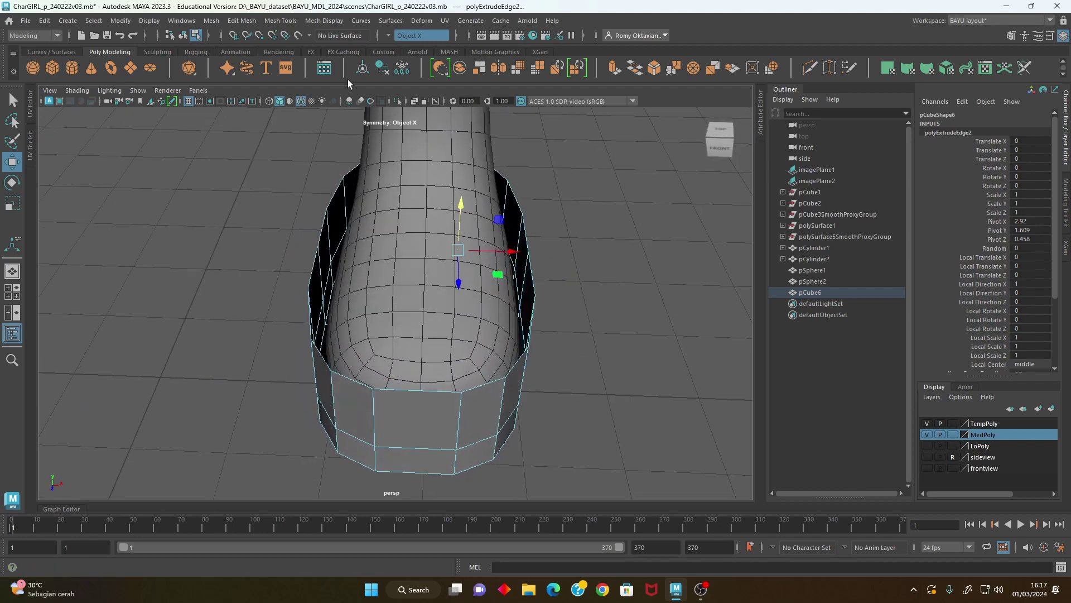
Turn symmetry off and scale the rim narrower to close the gap.
click(389, 36)
click(408, 38)
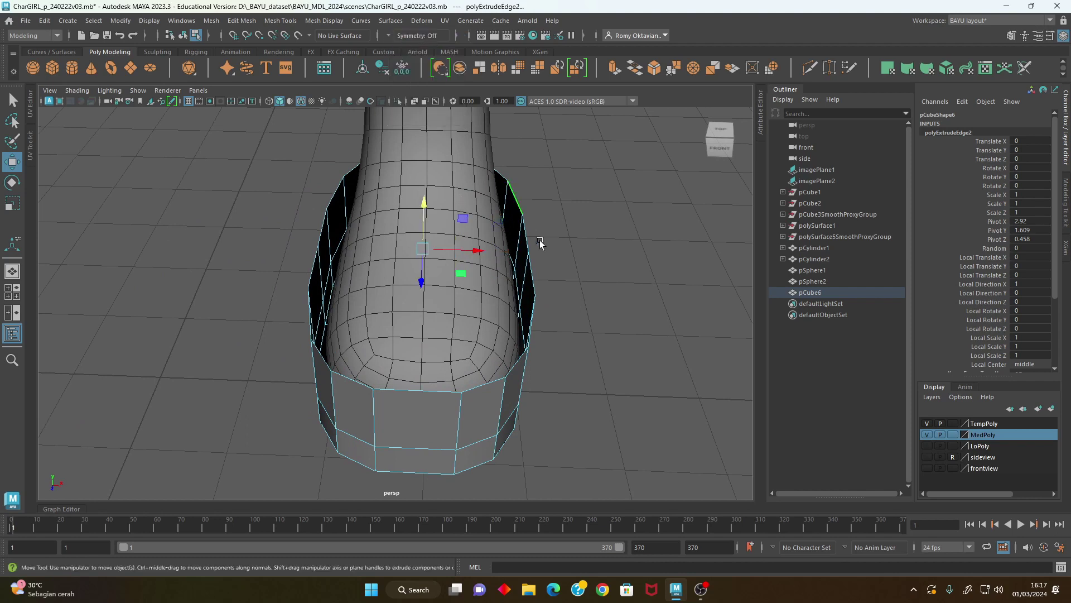
alt+middle_drag(540, 240, 560, 246)
key(r)
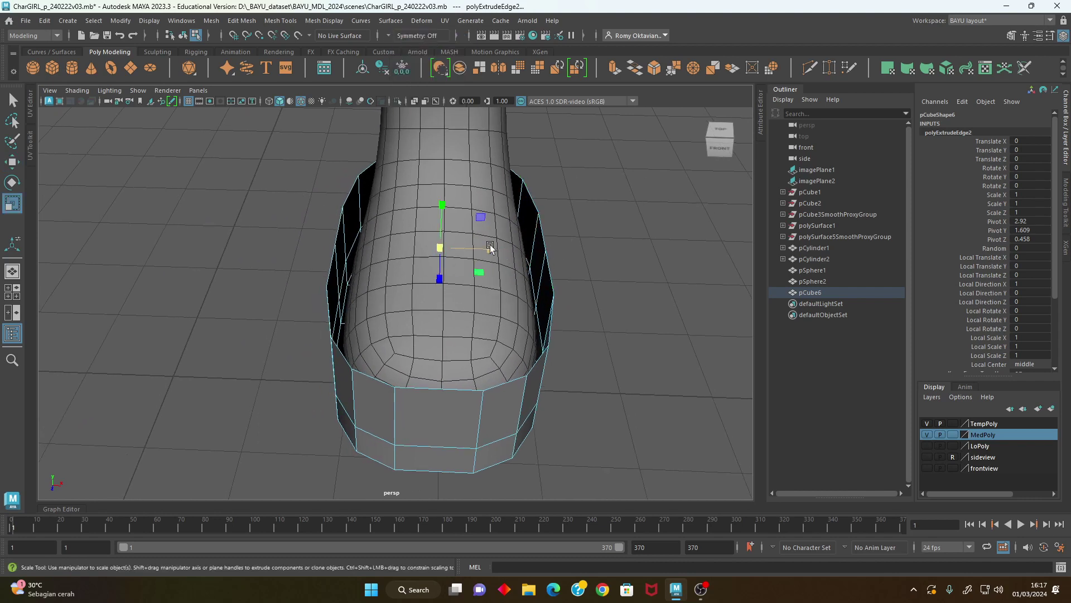
drag(490, 246, 476, 248)
mouse_move(543, 344)
alt+mouse_down()
mouse_move(408, 335)
mouse_move(412, 289)
mouse_move(386, 335)
mouse_move(342, 313)
mouse_move(399, 318)
mouse_move(407, 329)
mouse_move(378, 342)
mouse_move(311, 294)
mouse_move(356, 320)
mouse_move(331, 333)
mouse_move(371, 347)
alt+mouse_up()
Push and pinch the rim's toe edges inward to hug the foot.
click(352, 310)
alt+drag(352, 310, 381, 370)
key(w)
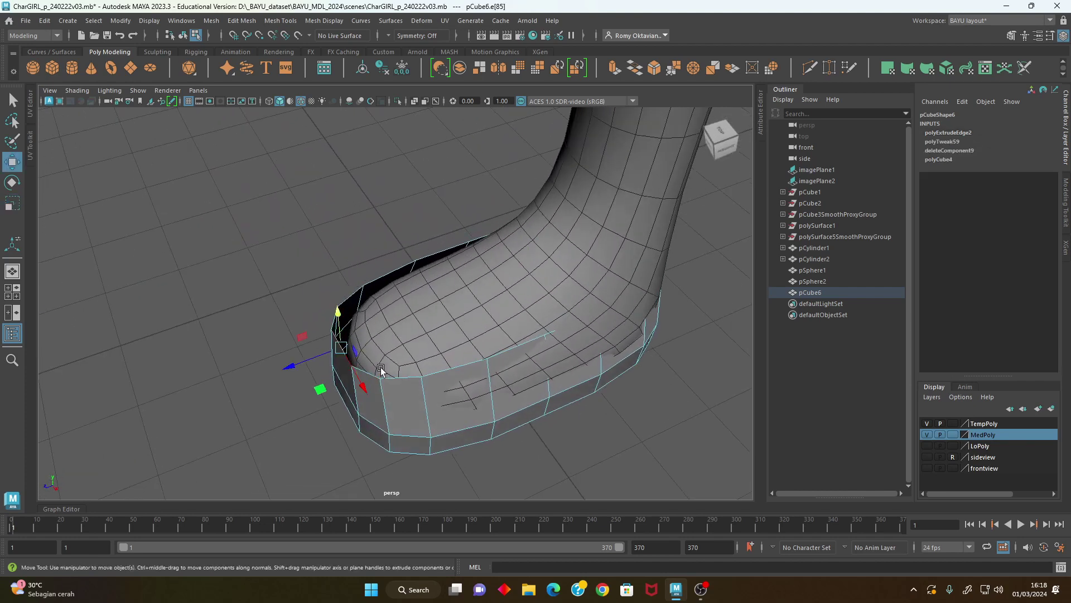
mouse_move(305, 353)
mouse_down()
mouse_move(343, 353)
mouse_move(490, 411)
mouse_move(407, 382)
mouse_move(450, 375)
mouse_move(444, 384)
mouse_up()
click(422, 264)
key(r)
mouse_move(379, 311)
mouse_down()
mouse_move(396, 314)
mouse_move(453, 407)
mouse_up()
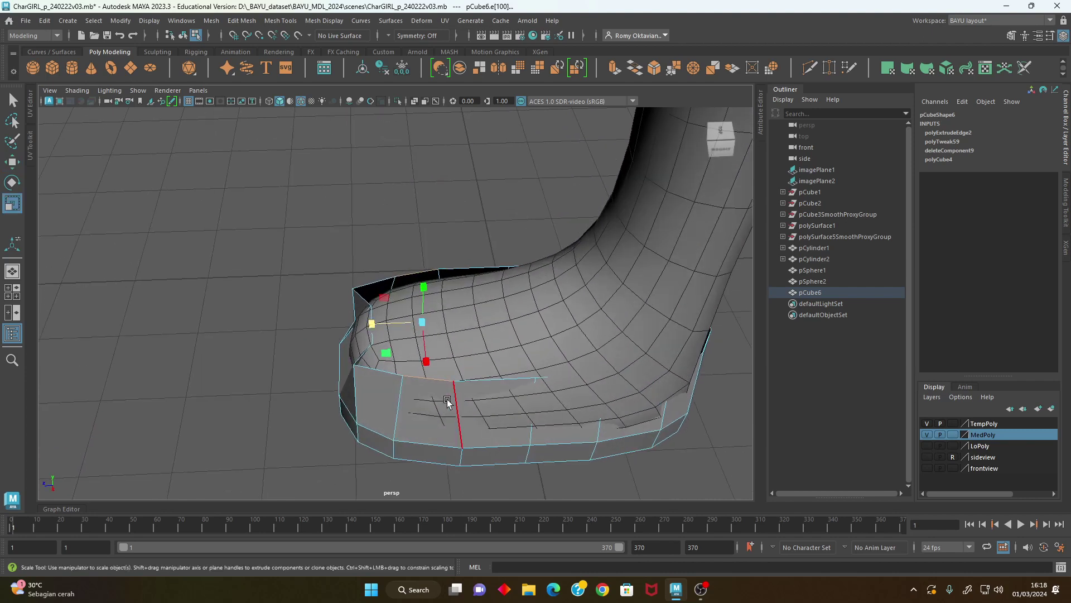
key(w)
mouse_move(377, 324)
mouse_down()
mouse_move(391, 327)
mouse_move(294, 246)
mouse_up()
right_drag(294, 246, 243, 241)
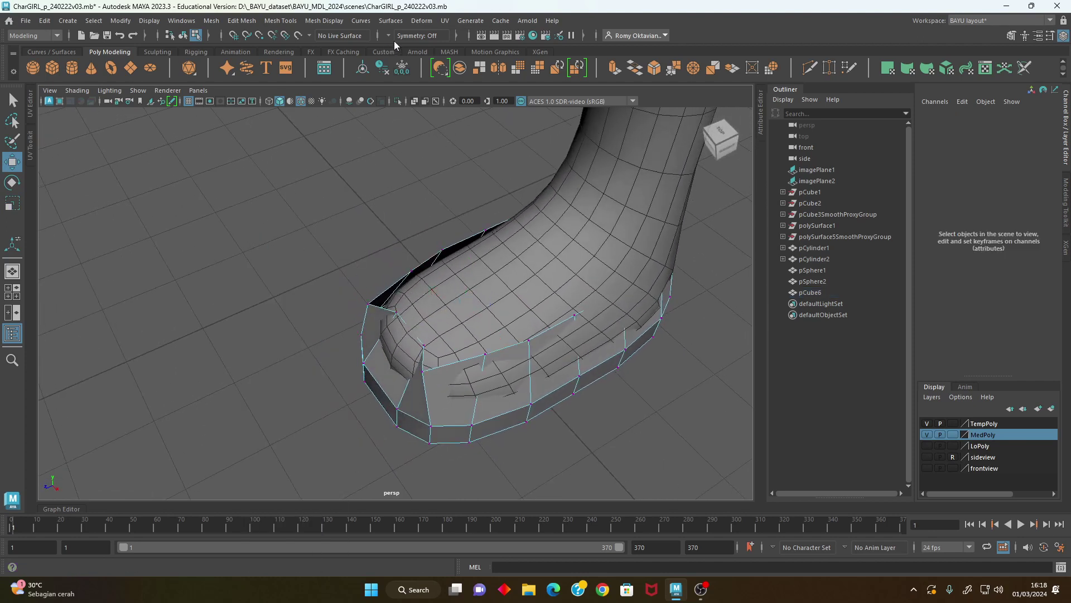
Turn on object X symmetry and select a toe rim vertex, checking it in wireframe.
click(413, 35)
click(410, 85)
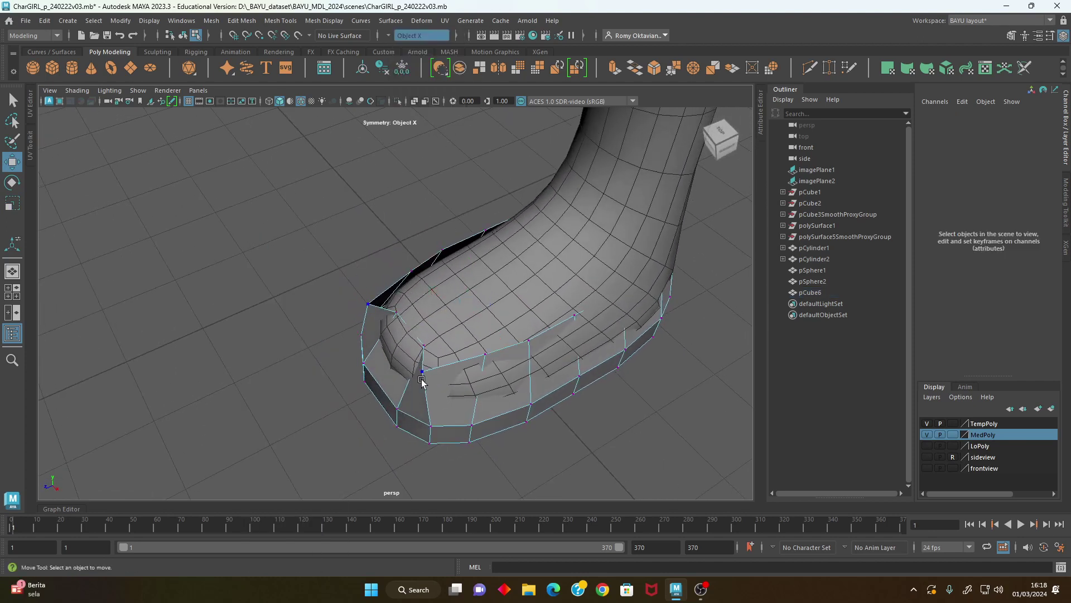
click(421, 381)
alt+drag(422, 381, 399, 438)
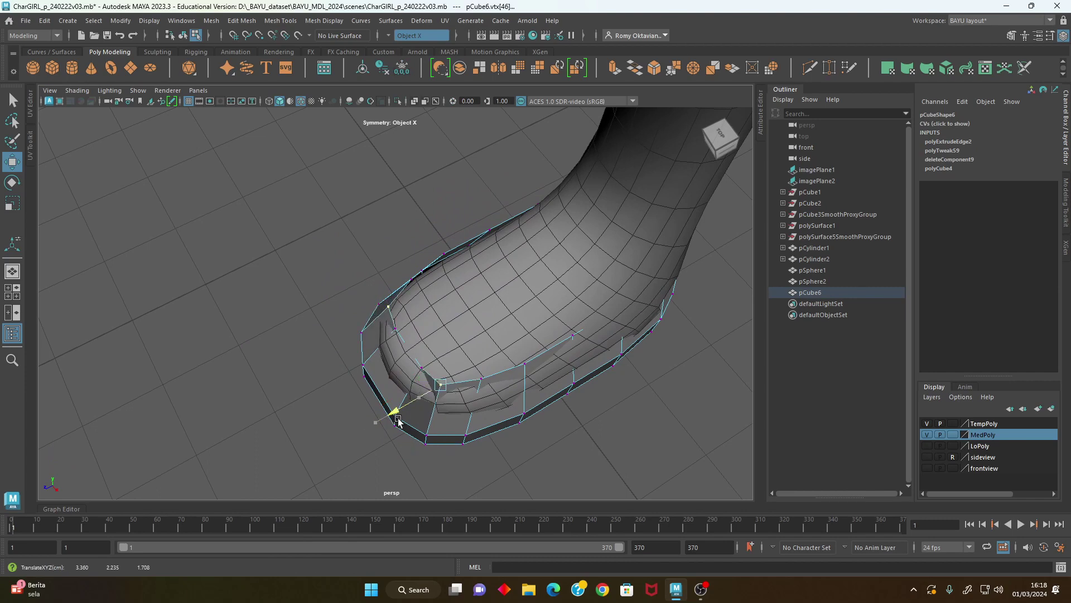
mouse_move(405, 419)
alt+mouse_down()
mouse_move(479, 352)
mouse_move(624, 386)
mouse_move(514, 334)
alt+mouse_up()
alt+right_drag(514, 335, 500, 344)
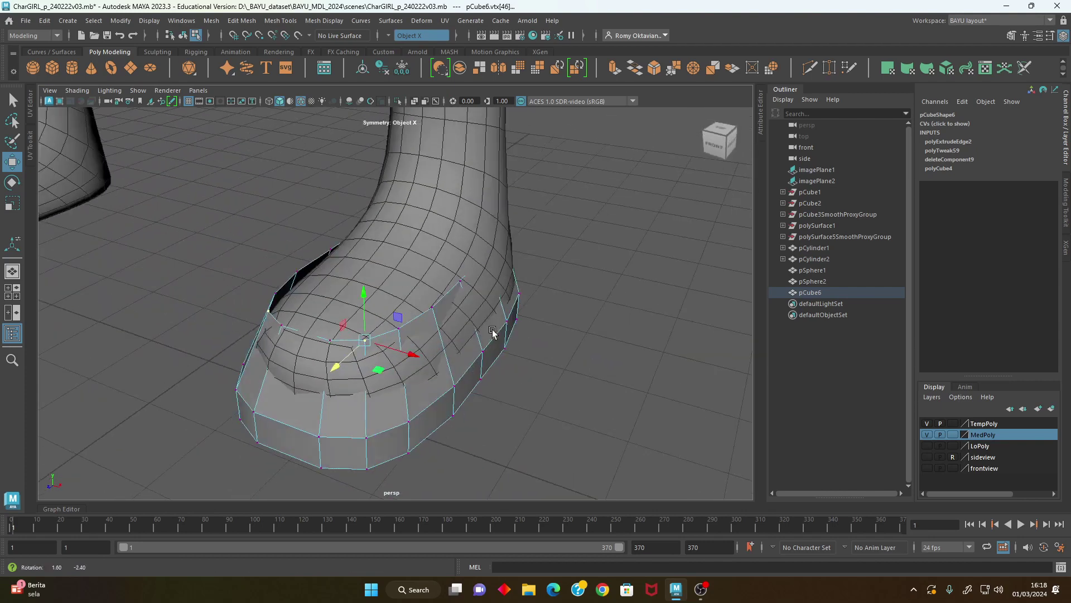
alt+drag(500, 345, 425, 363)
key(4)
mouse_move(510, 306)
alt+mouse_down()
mouse_move(503, 326)
mouse_move(456, 268)
alt+mouse_up()
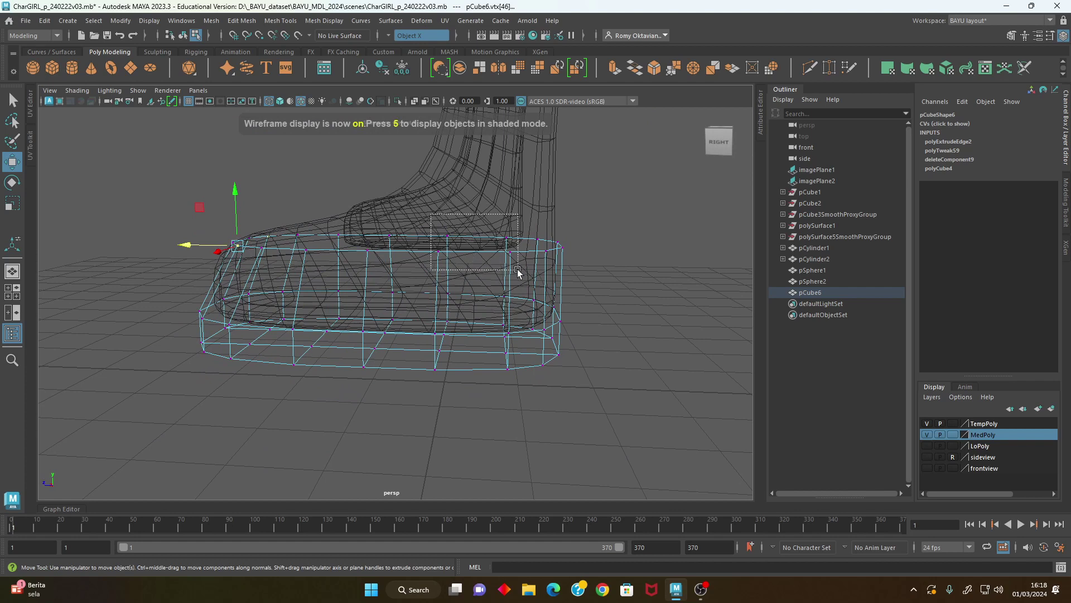
alt+drag(517, 315, 611, 355)
key(5)
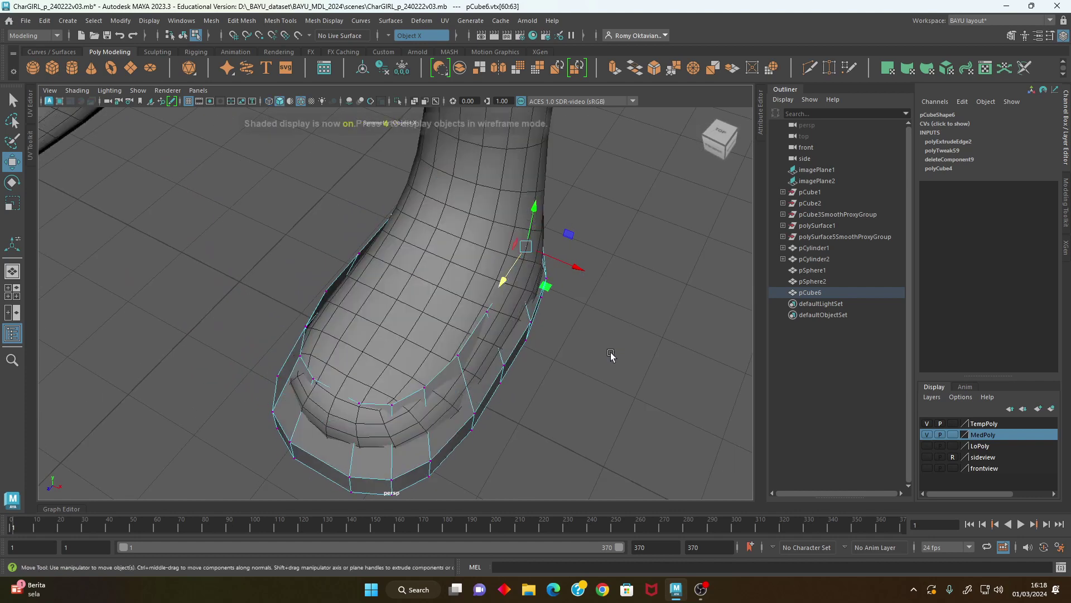
mouse_move(573, 308)
alt+mouse_down()
mouse_move(589, 254)
mouse_move(404, 263)
mouse_move(440, 279)
alt+mouse_up()
Move the side pair of rim vertices inward along X against the foot.
mouse_move(436, 397)
alt+mouse_down()
mouse_move(430, 418)
mouse_move(479, 424)
mouse_move(533, 410)
alt+mouse_up()
drag(469, 335, 452, 333)
alt+drag(520, 392, 412, 424)
middle_drag(412, 424, 408, 427)
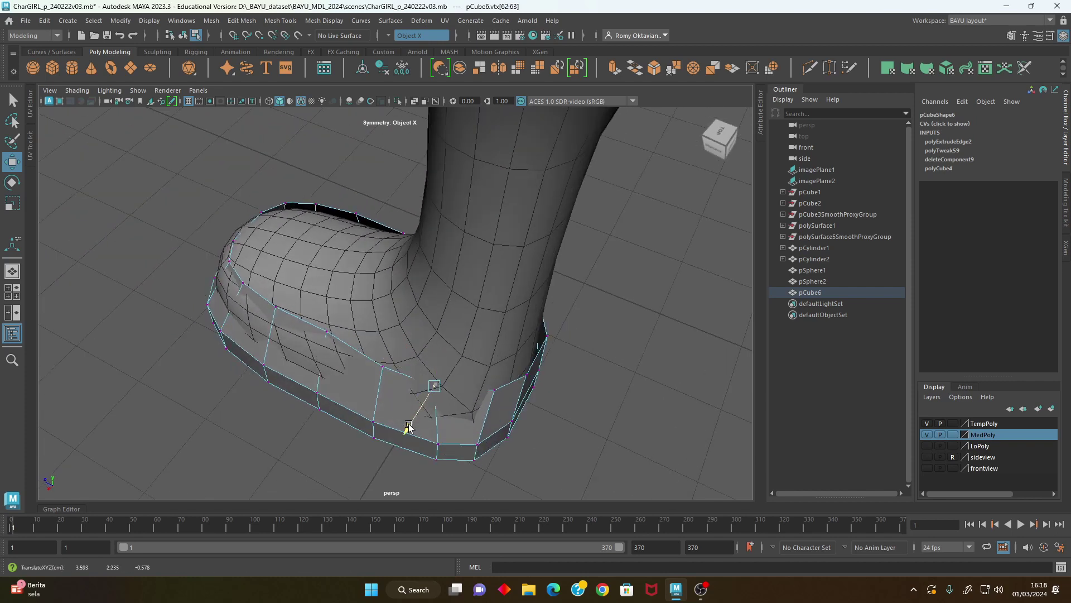
mouse_move(512, 445)
alt+mouse_down()
mouse_move(404, 325)
mouse_move(342, 340)
mouse_move(349, 370)
mouse_move(469, 340)
mouse_move(513, 364)
mouse_move(439, 318)
mouse_move(394, 346)
mouse_move(441, 340)
mouse_move(461, 292)
mouse_move(527, 363)
mouse_move(402, 329)
mouse_move(422, 333)
mouse_move(399, 397)
alt+mouse_up()
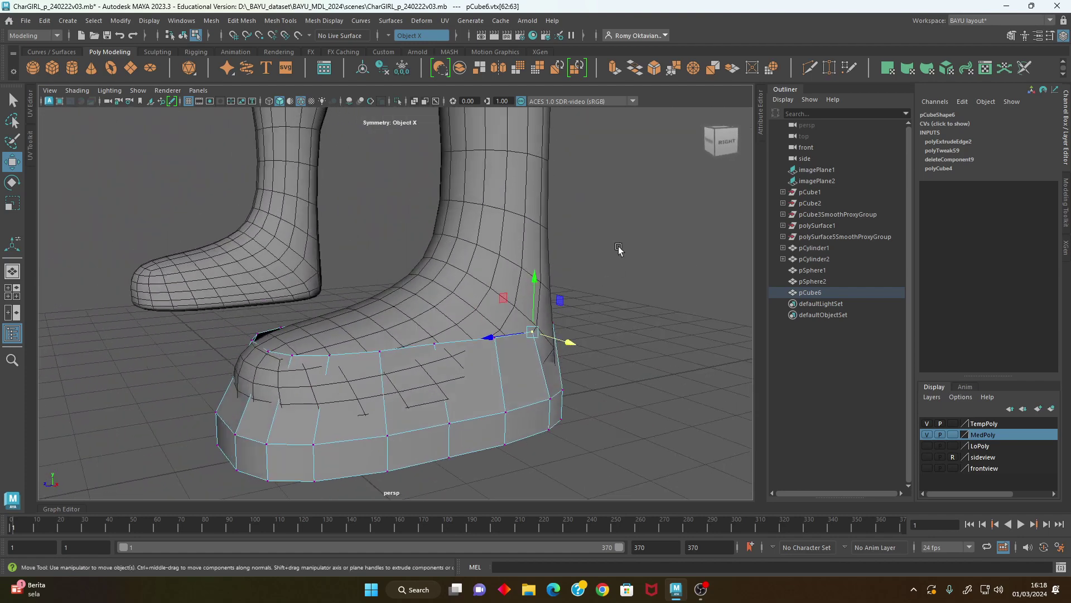
right_drag(616, 219, 615, 190)
mouse_move(614, 189)
alt+mouse_down()
mouse_move(551, 403)
mouse_move(490, 350)
mouse_move(442, 363)
mouse_move(434, 352)
mouse_move(521, 359)
alt+mouse_up()
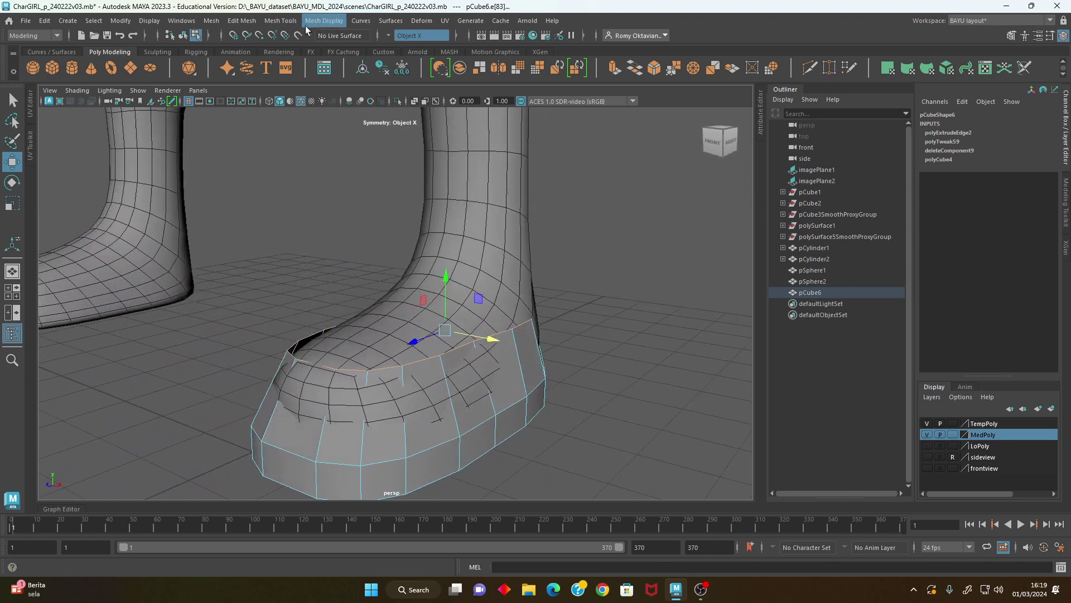
Extrude the toe section's top edges into a new band.
click(242, 21)
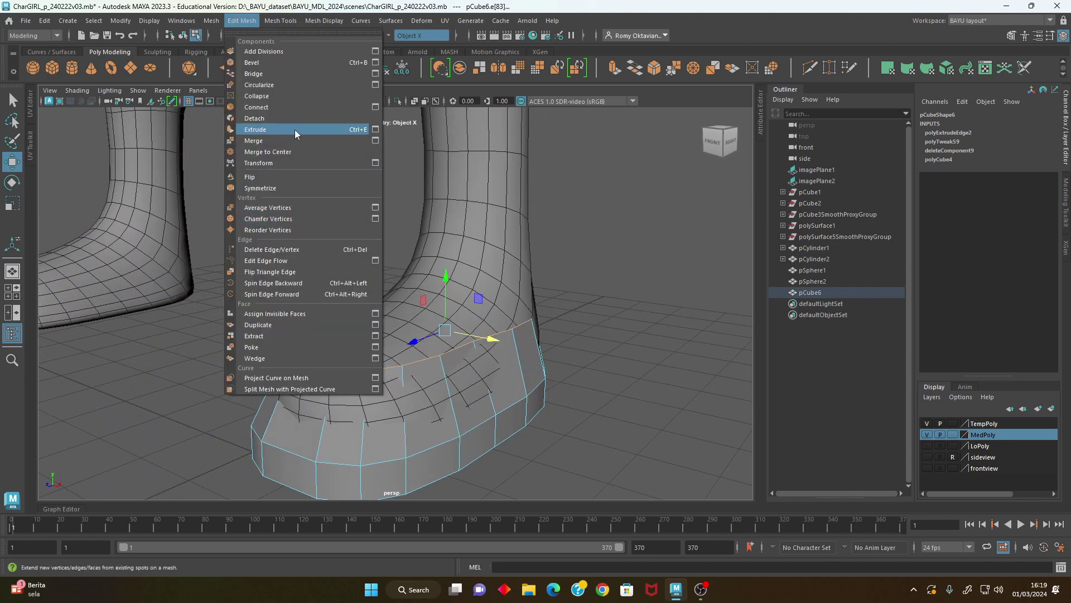
click(294, 129)
mouse_move(447, 281)
alt+mouse_down()
mouse_move(387, 335)
mouse_move(436, 287)
mouse_move(572, 361)
mouse_move(577, 292)
mouse_move(579, 337)
mouse_move(555, 293)
mouse_move(544, 347)
mouse_move(569, 380)
mouse_move(453, 348)
mouse_move(471, 335)
mouse_move(507, 346)
mouse_move(483, 342)
alt+mouse_up()
key(w)
Pull the new rim vertices up into place over the foot.
key(F9)
click(449, 289)
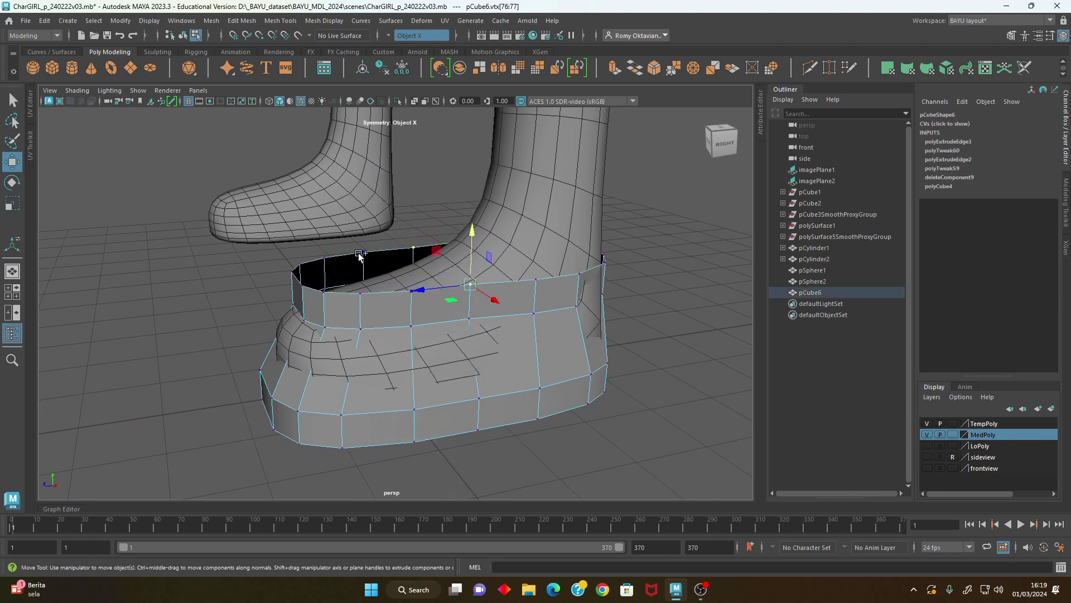
shift+click(360, 256)
mouse_move(360, 256)
alt+mouse_down()
mouse_move(455, 276)
mouse_move(518, 353)
mouse_move(511, 359)
alt+mouse_up()
mouse_move(415, 337)
alt+mouse_down()
mouse_move(416, 325)
mouse_move(462, 329)
mouse_move(384, 332)
mouse_move(413, 335)
alt+mouse_up()
click(403, 320)
key(ctrl+z)
Raise the front rim vertex and pull the two inner vertices together, then view in wireframe.
click(373, 317)
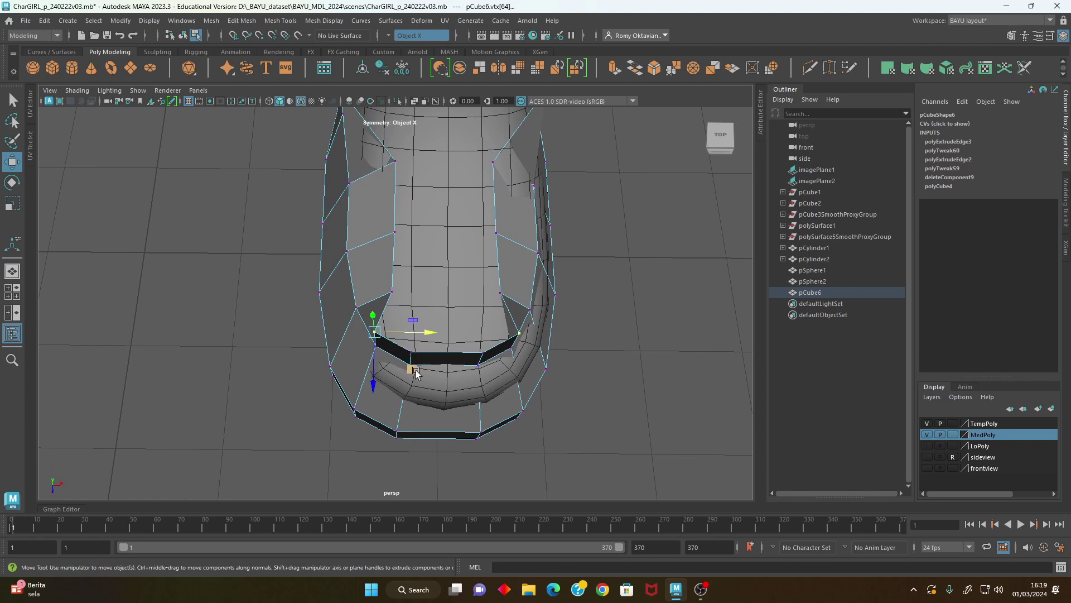
middle_drag(416, 373, 438, 352)
click(594, 427)
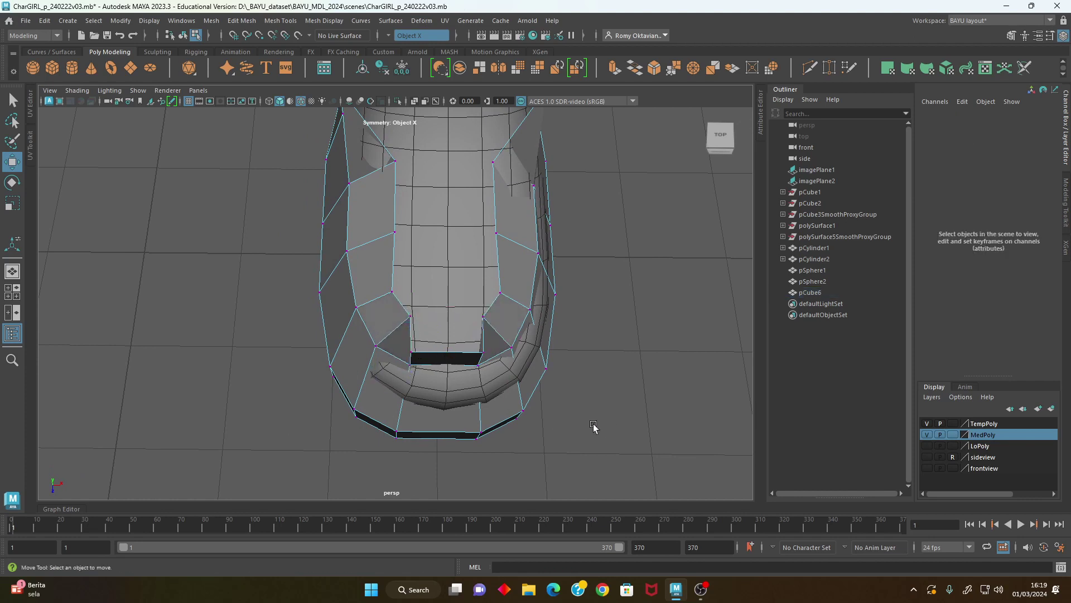
click(488, 356)
alt+drag(522, 388, 486, 414)
middle_drag(485, 414, 486, 378)
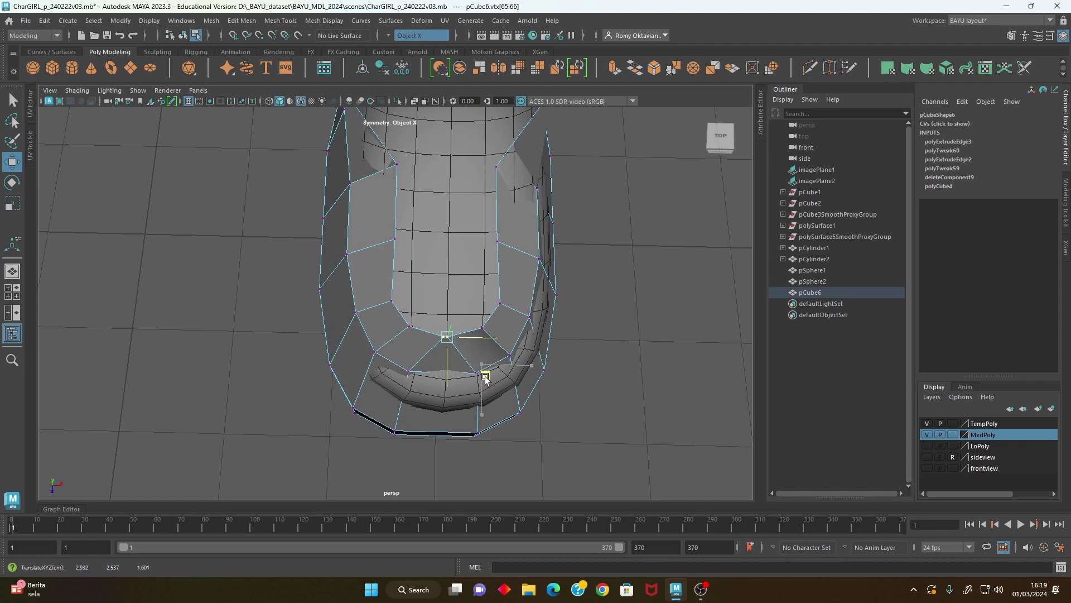
mouse_move(497, 375)
alt+mouse_down()
mouse_move(552, 376)
mouse_move(456, 335)
mouse_move(462, 363)
mouse_move(564, 366)
mouse_move(512, 352)
mouse_move(474, 362)
mouse_move(469, 316)
alt+mouse_up()
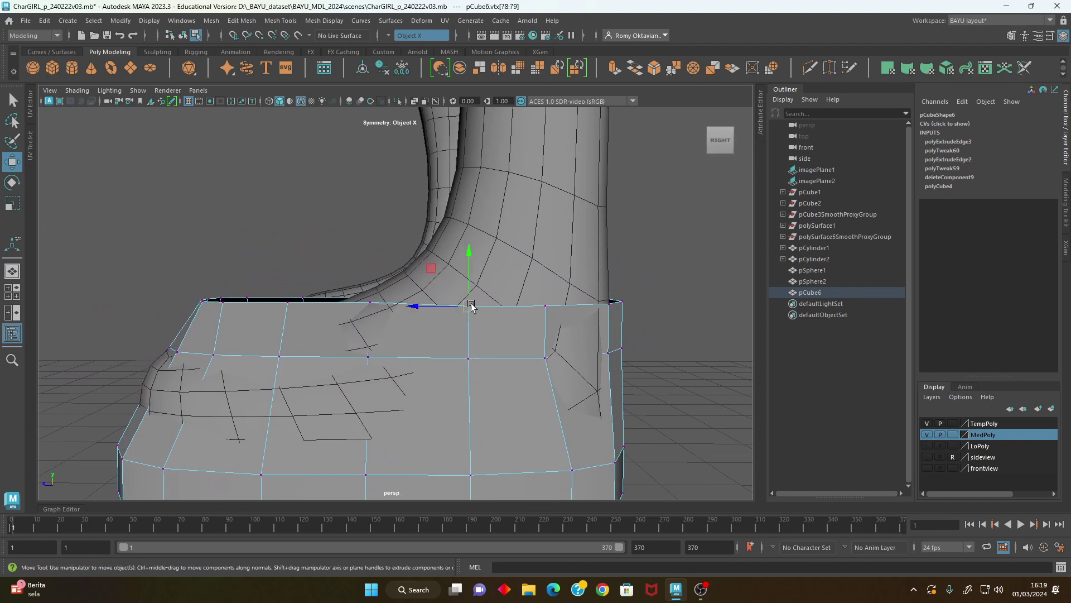
key(4)
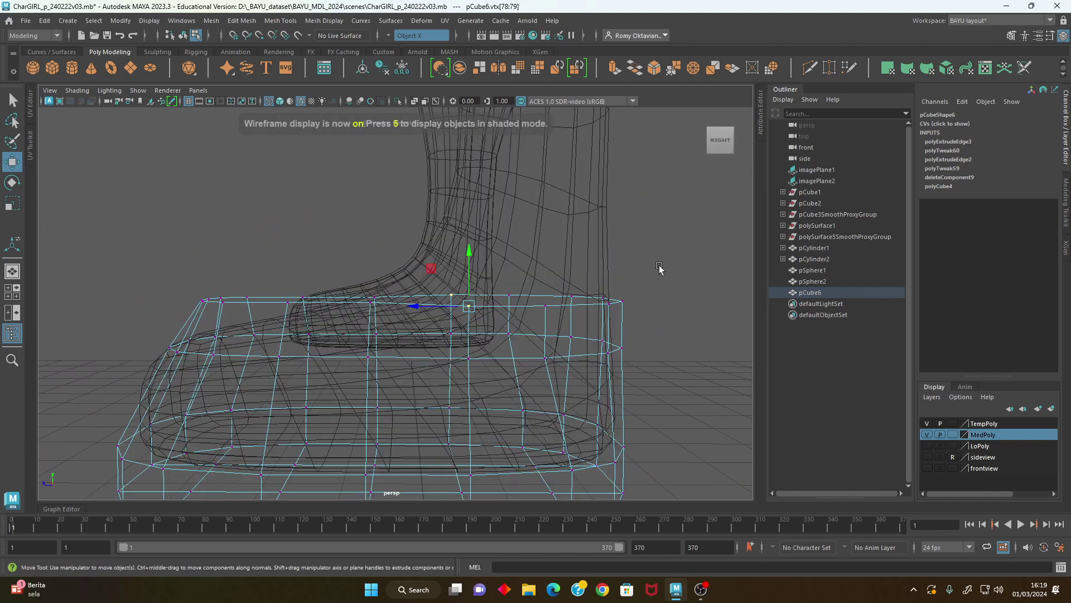
Raise the top rim vertices and reposition the heel-side rim vertices along the foot.
drag(553, 287, 556, 237)
mouse_move(462, 301)
alt+mouse_down()
mouse_move(490, 216)
mouse_move(497, 287)
mouse_move(435, 287)
mouse_move(396, 257)
alt+mouse_up()
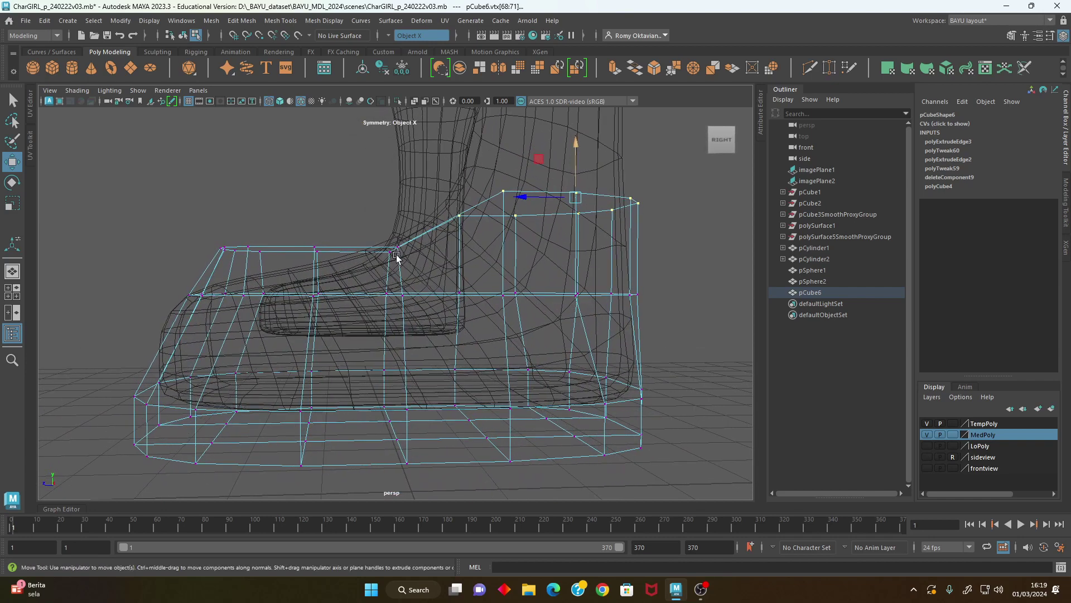
drag(420, 317, 420, 316)
mouse_move(420, 315)
alt+mouse_down()
mouse_move(373, 287)
mouse_move(378, 311)
mouse_move(341, 299)
alt+mouse_up()
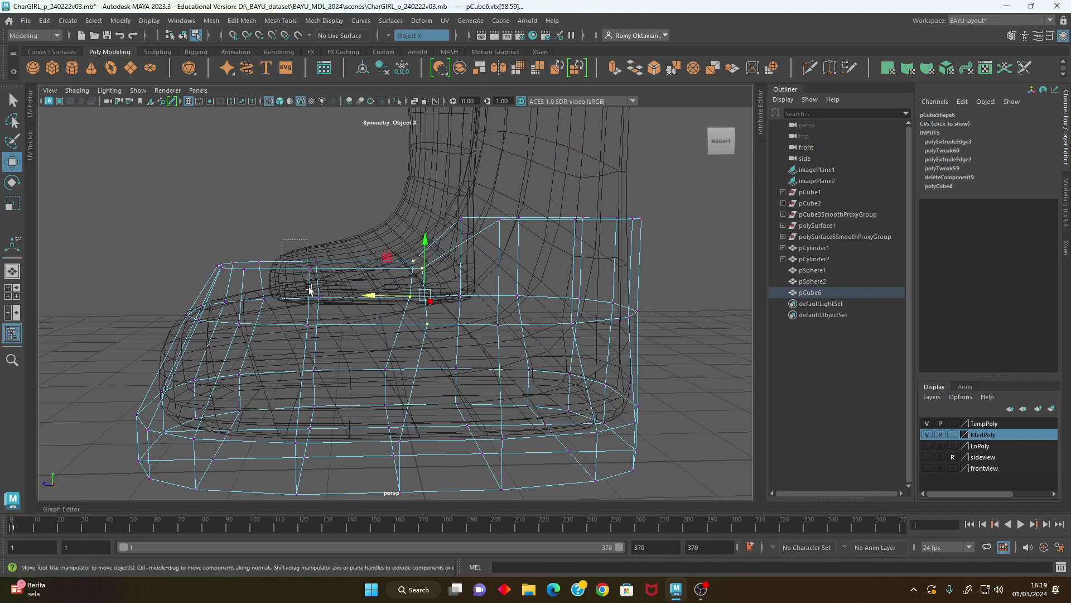
mouse_move(354, 336)
alt+mouse_down()
mouse_move(310, 287)
mouse_move(345, 318)
mouse_move(290, 312)
mouse_move(359, 354)
mouse_move(469, 388)
mouse_move(366, 361)
mouse_move(397, 420)
alt+mouse_up()
click(324, 291)
click(292, 323)
Move the front rim vertex and the next vertex pair to hug the top of the foot.
click(366, 362)
middle_drag(396, 420, 387, 409)
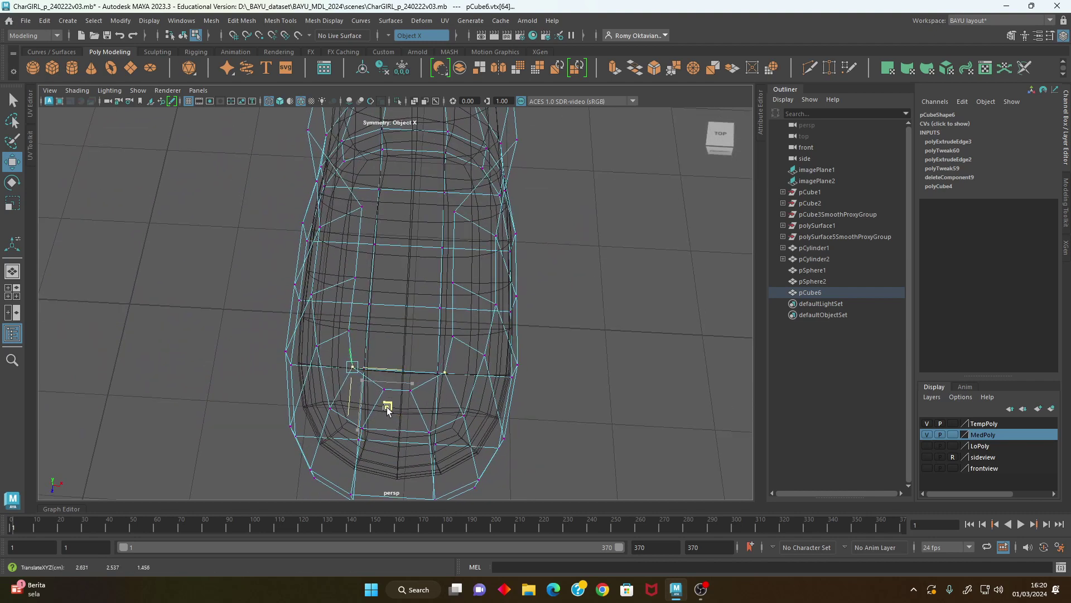
mouse_move(388, 409)
alt+mouse_down()
mouse_move(437, 406)
mouse_move(426, 412)
alt+mouse_up()
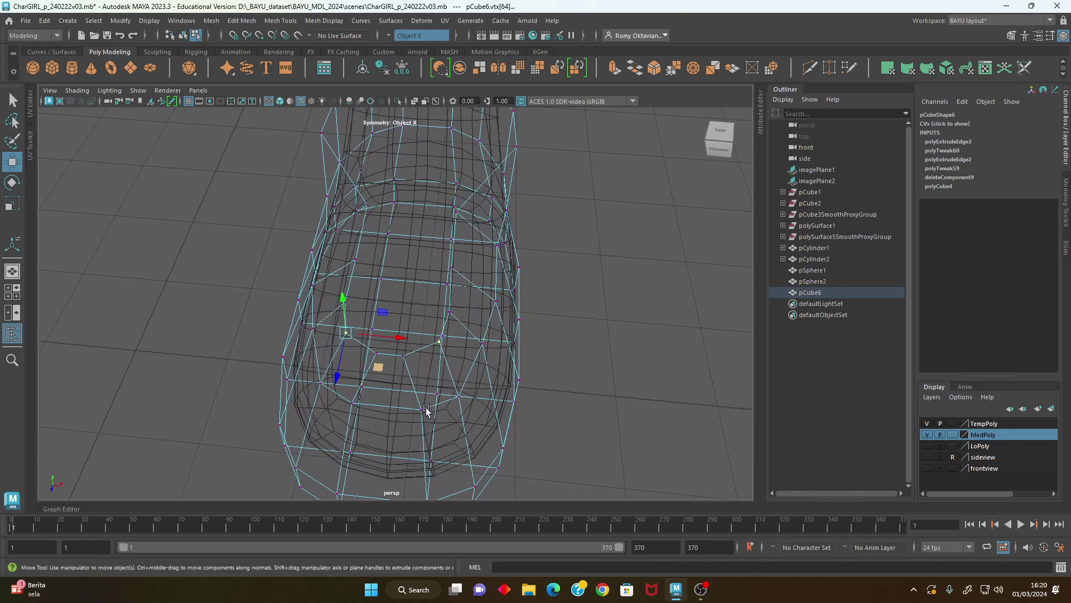
click(400, 357)
alt+drag(399, 357, 441, 371)
middle_drag(441, 371, 458, 374)
mouse_move(464, 377)
alt+mouse_down()
mouse_move(469, 363)
mouse_move(507, 363)
mouse_move(591, 280)
mouse_move(592, 353)
mouse_move(514, 259)
alt+mouse_up()
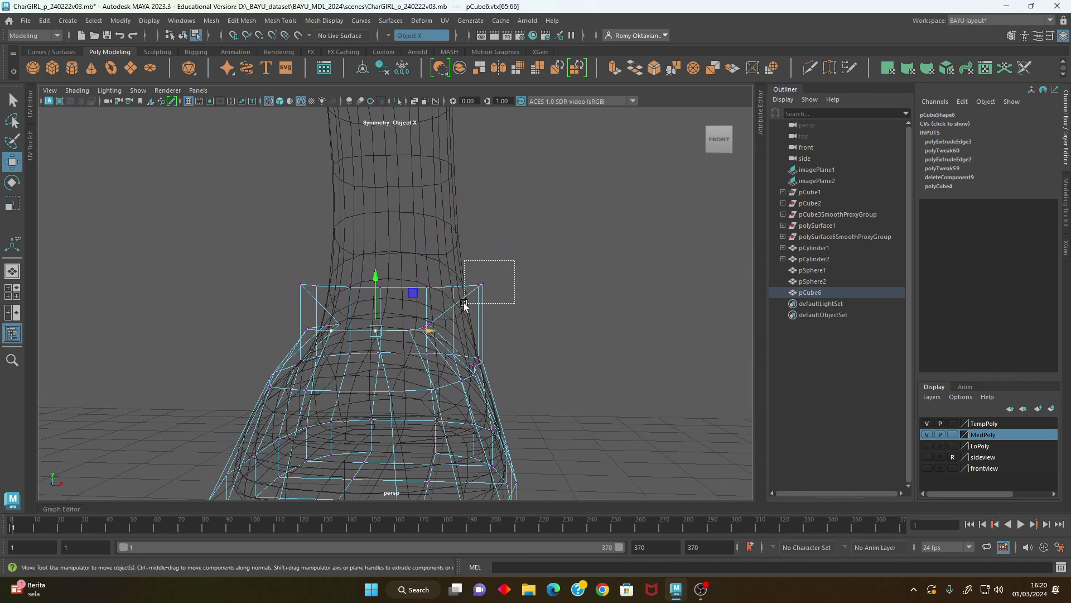
Select the four heel rim vertices and pull them in to fit the ankle.
drag(464, 304, 465, 305)
alt+drag(465, 305, 491, 319)
click(513, 278)
key(ctrl+z)
mouse_move(526, 285)
mouse_down()
mouse_move(486, 363)
mouse_move(454, 342)
mouse_move(383, 335)
mouse_up()
alt+right_drag(383, 334, 388, 333)
scroll(389, 333, down, 2)
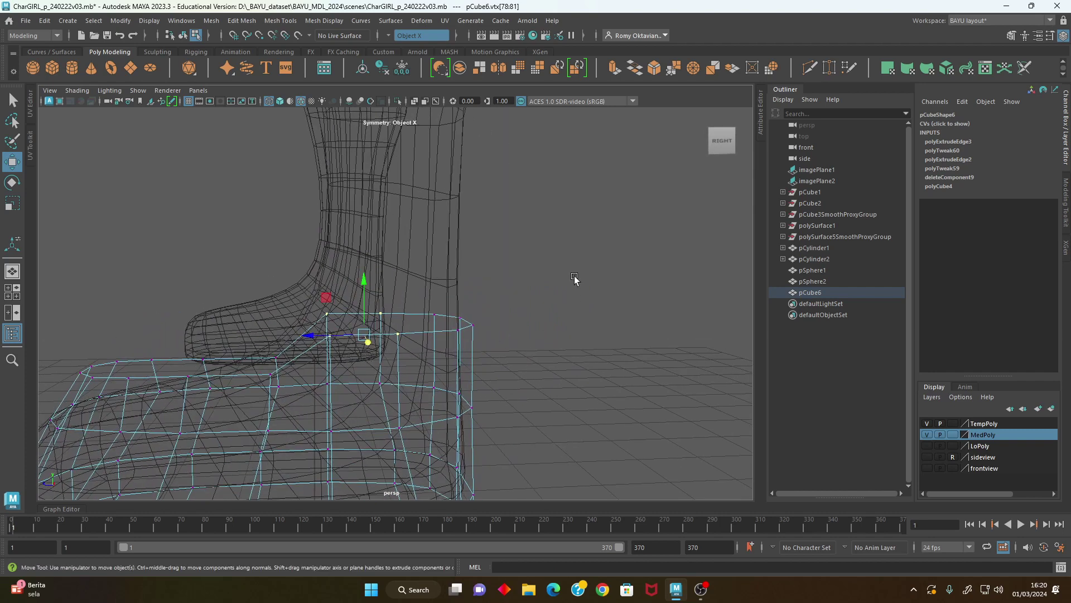
Switch to face mode and select the two faces at the top of the heel.
right_click(539, 254)
click(539, 283)
alt+drag(532, 323, 481, 329)
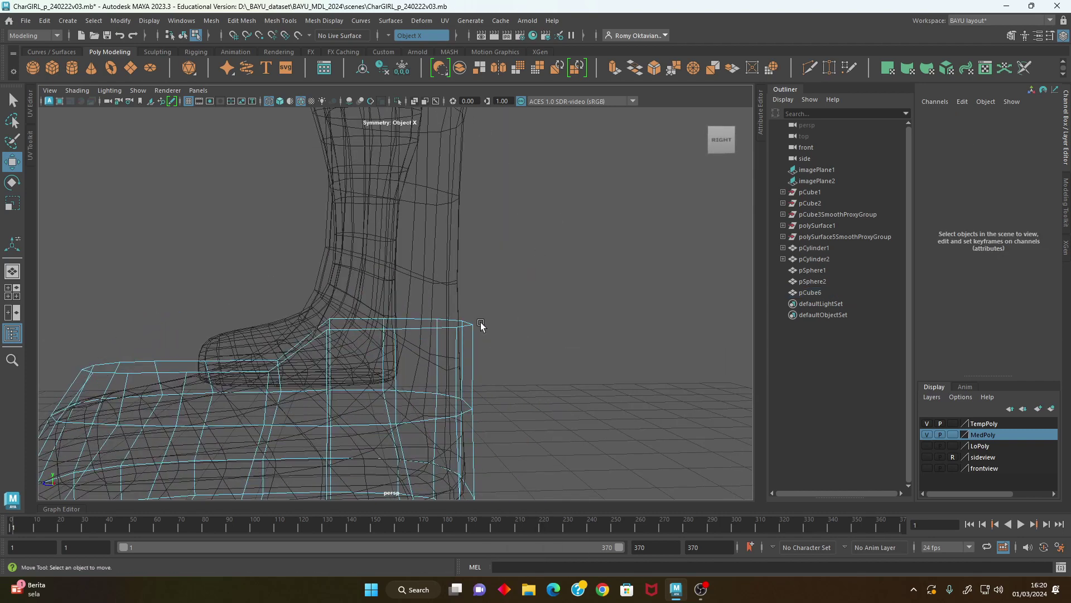
click(347, 342)
Extrude the top opening's edge ring and pull it up along Y into a shaft around the leg.
right_click(598, 212)
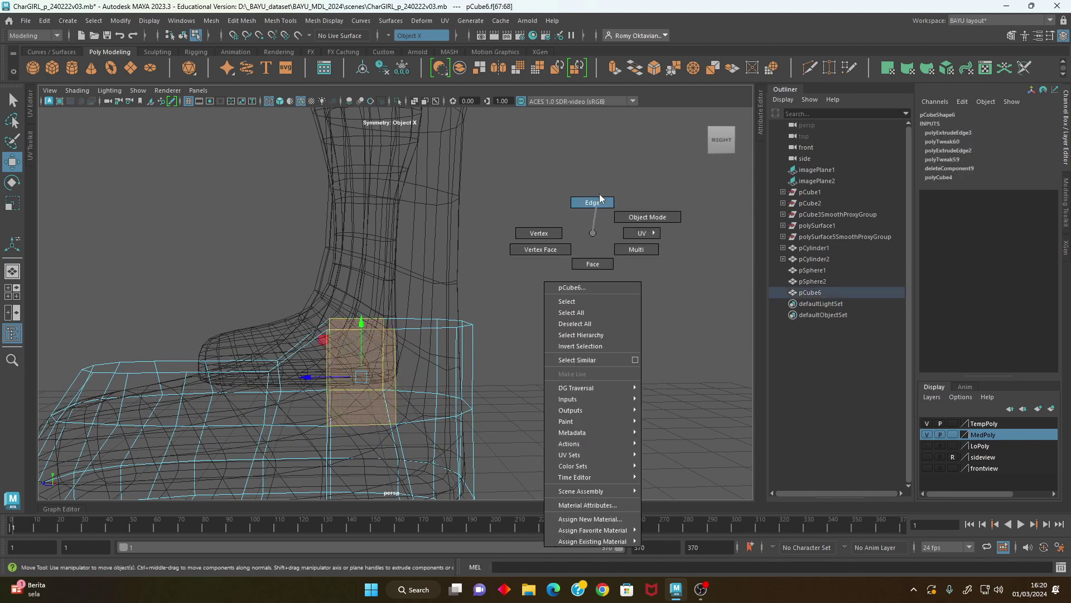
click(552, 251)
click(389, 333)
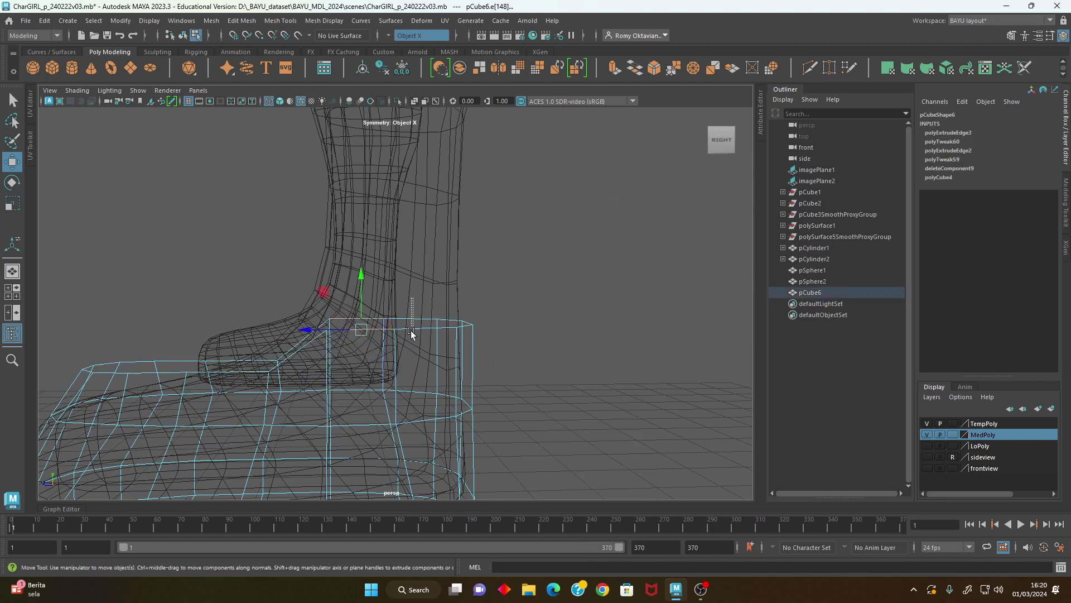
alt+drag(410, 330, 431, 338)
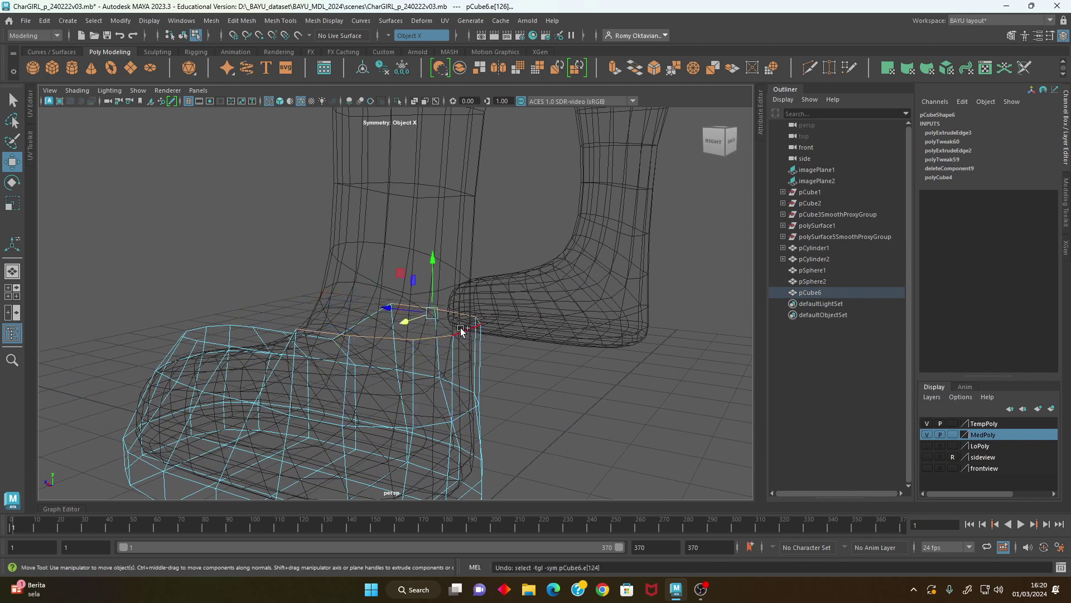
alt+drag(461, 331, 407, 132)
click(278, 21)
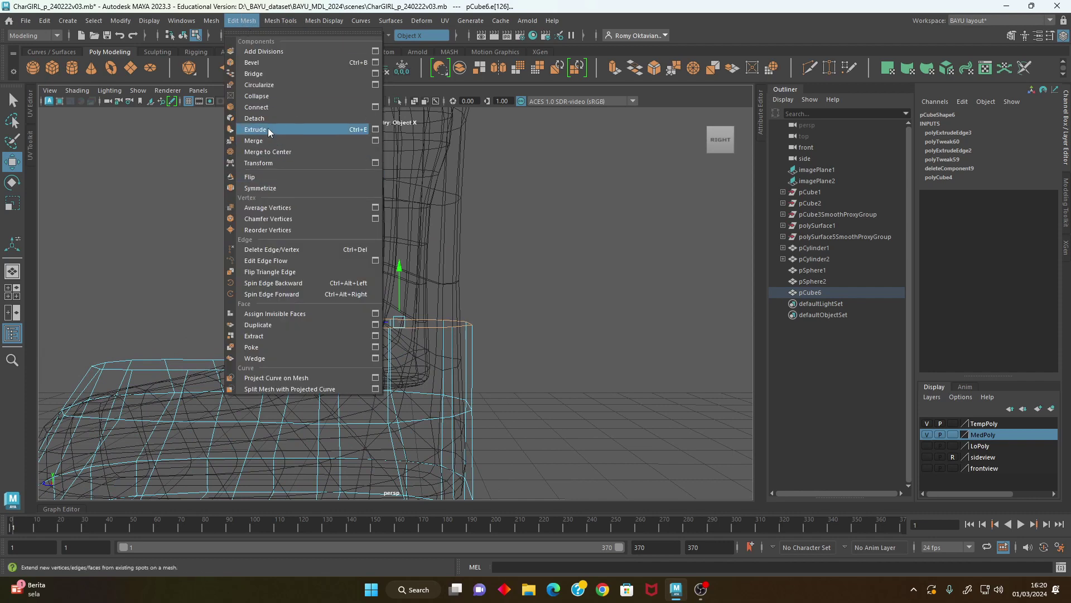
click(268, 128)
mouse_move(451, 325)
alt+mouse_down()
mouse_move(510, 331)
mouse_move(342, 342)
alt+mouse_up()
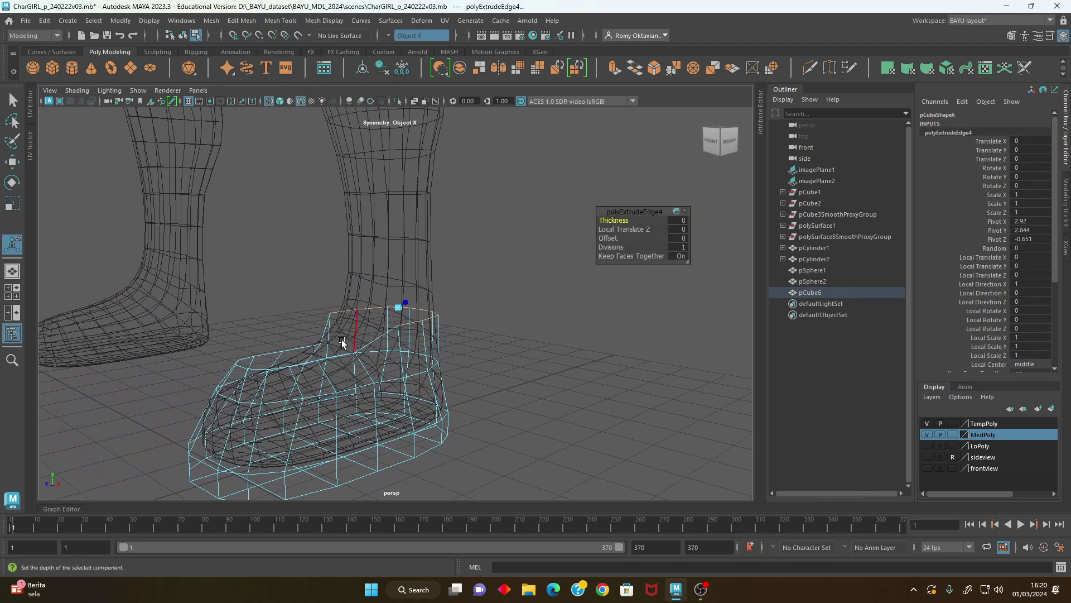
key(w)
drag(383, 286, 383, 192)
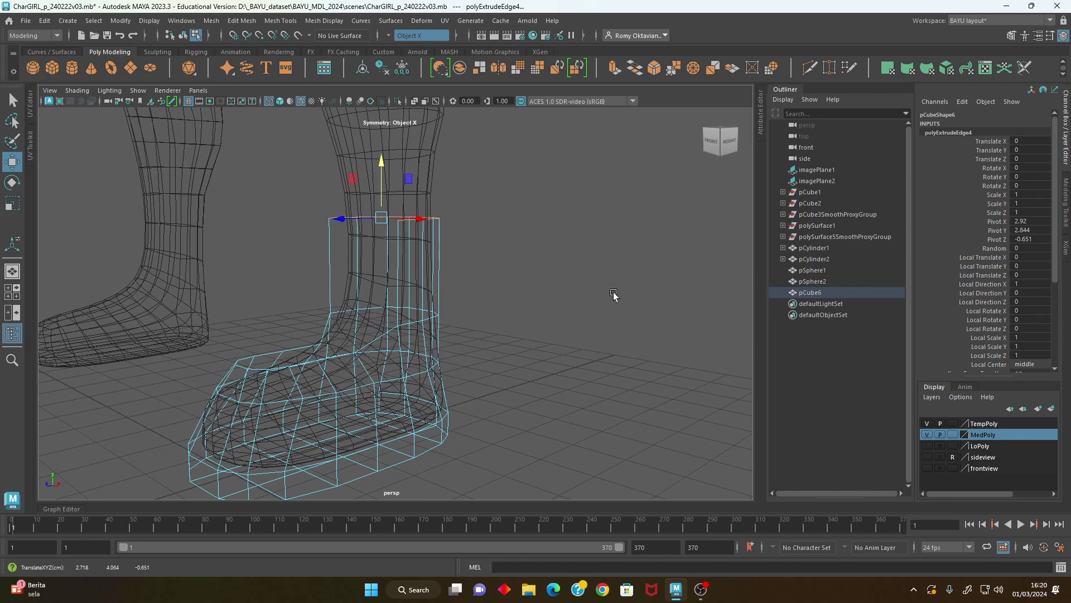
alt+drag(612, 296, 616, 300)
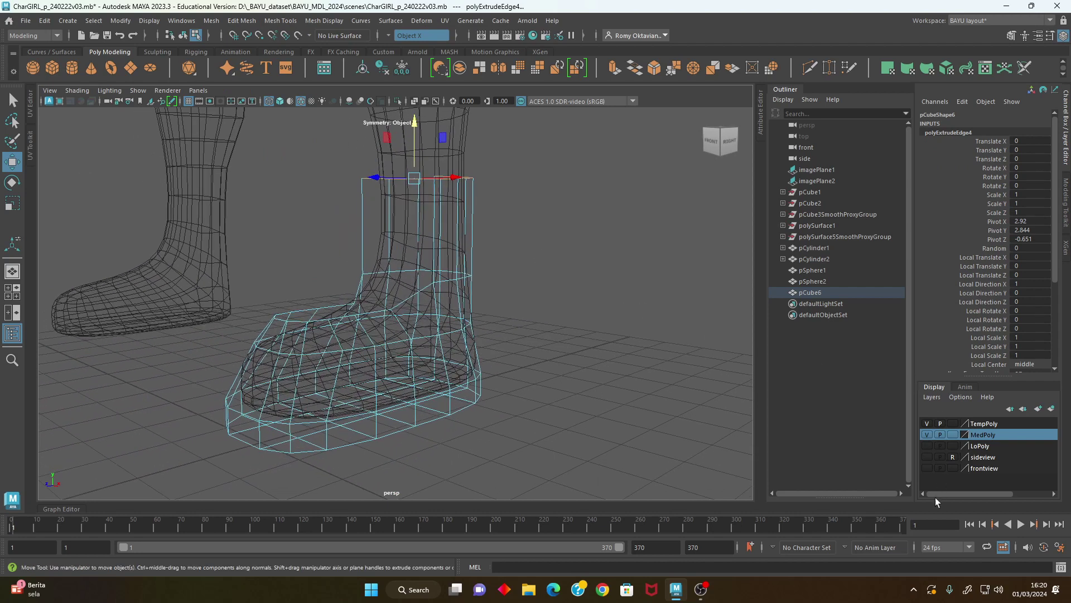
Show the frontview reference, raise the shaft top to match it, then hide it.
click(927, 469)
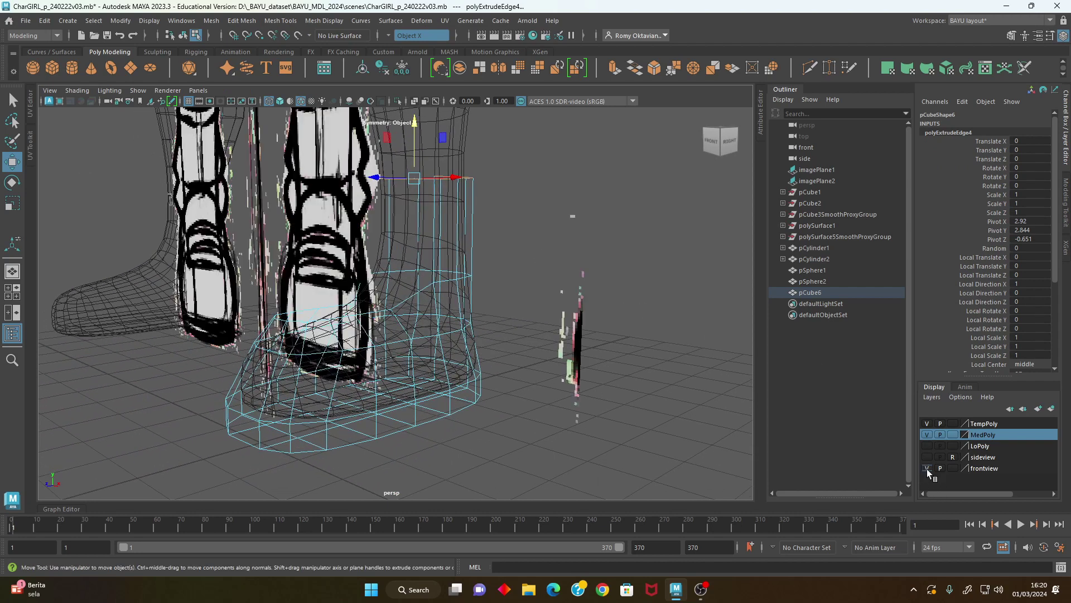
alt+drag(444, 380, 387, 272)
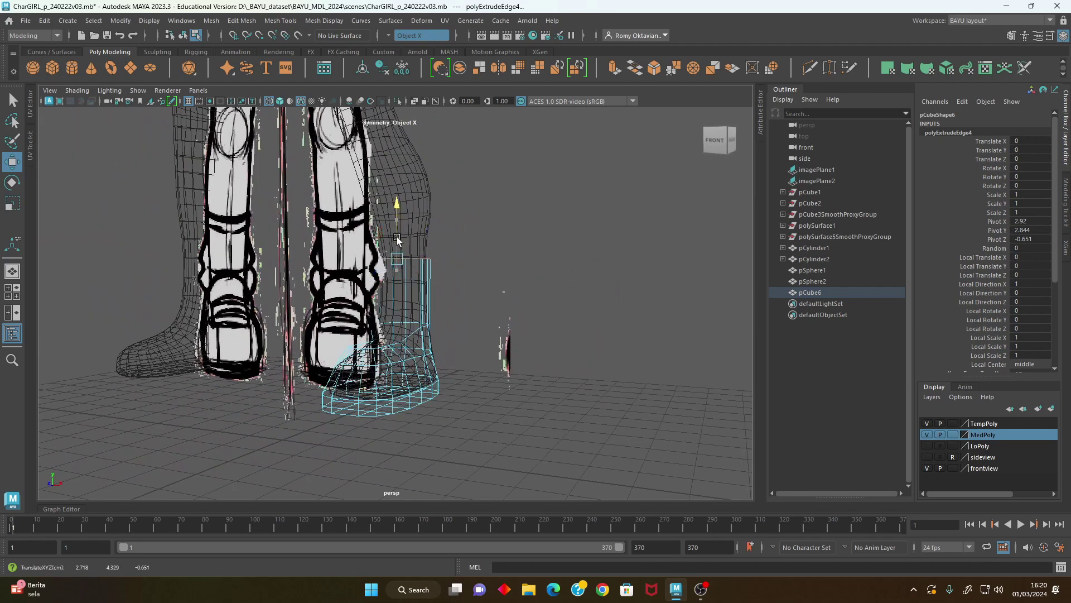
drag(397, 223, 397, 223)
mouse_move(341, 264)
alt+mouse_down()
mouse_move(437, 400)
mouse_move(443, 304)
alt+mouse_up()
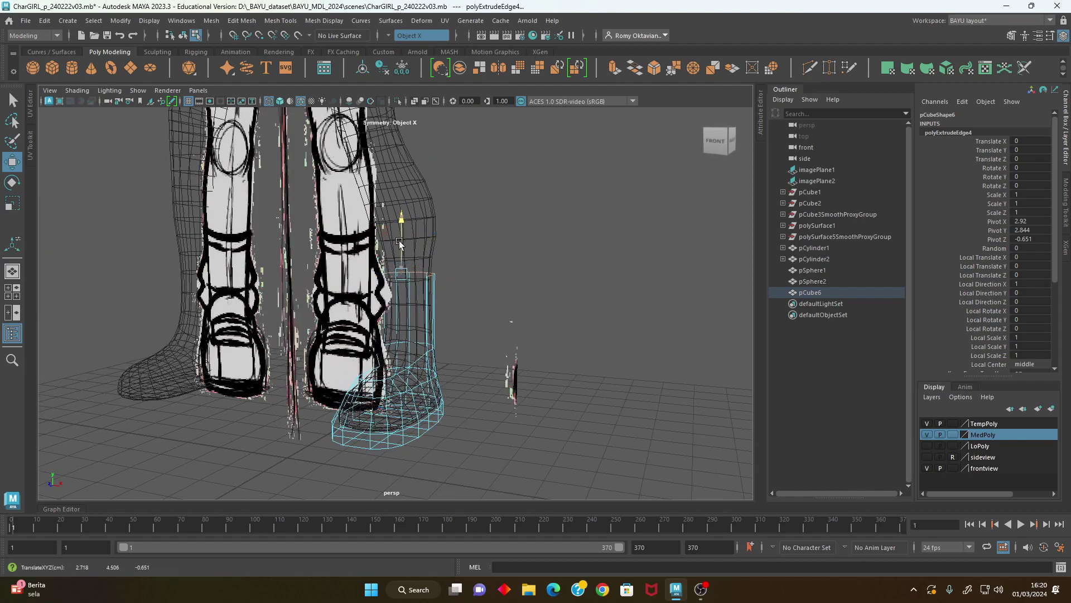
alt+drag(496, 333, 509, 337)
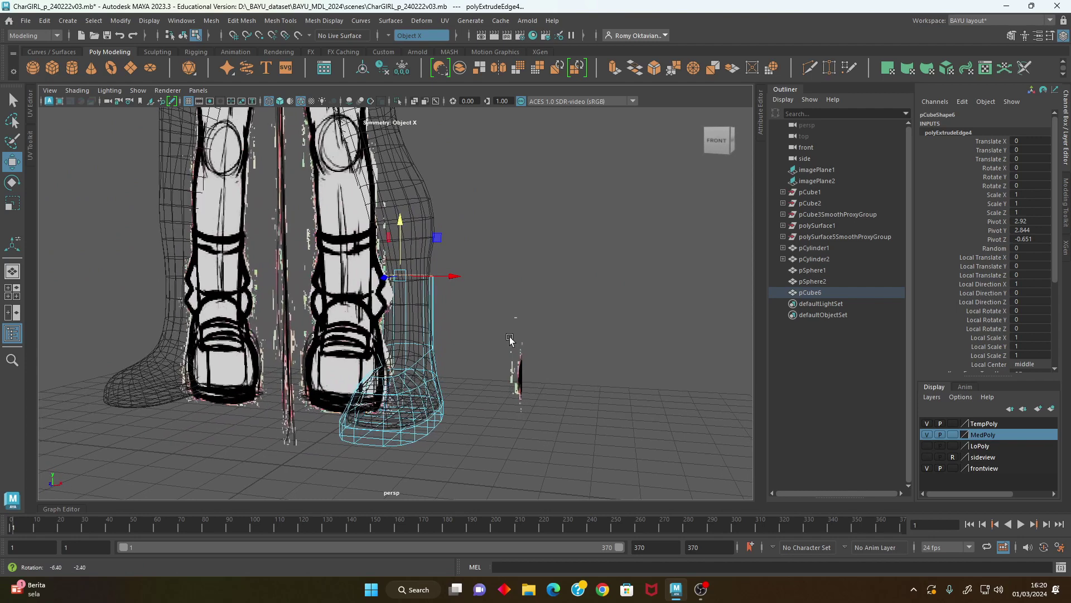
click(926, 468)
mouse_move(509, 390)
alt+mouse_down()
mouse_move(478, 296)
mouse_move(495, 347)
alt+mouse_up()
Insert four edge loops around the boot shaft with the Insert Edge Loop Tool.
click(284, 23)
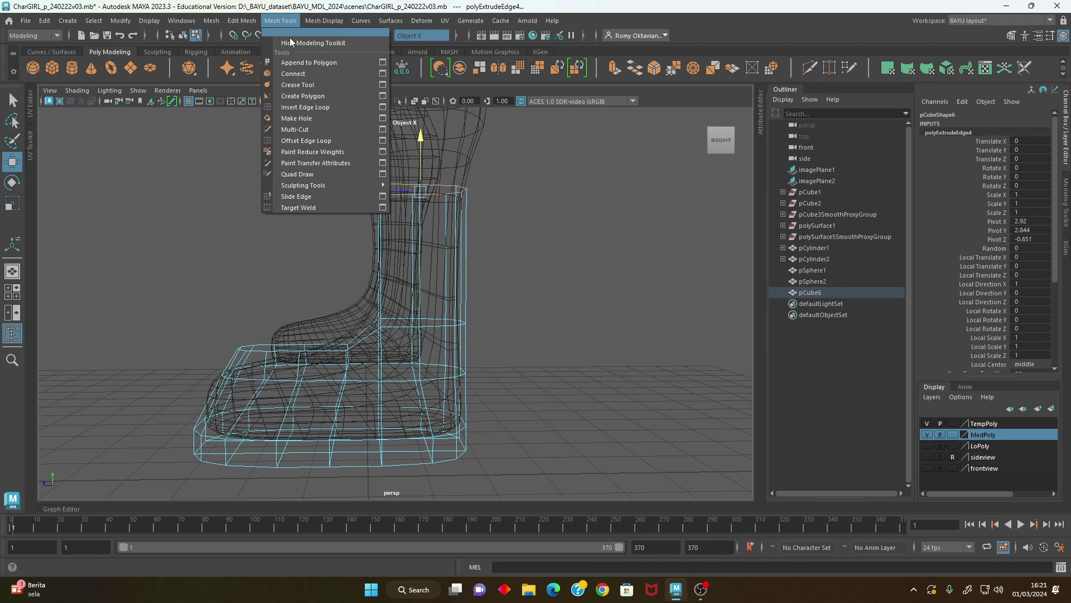
click(331, 108)
alt+drag(521, 299, 418, 249)
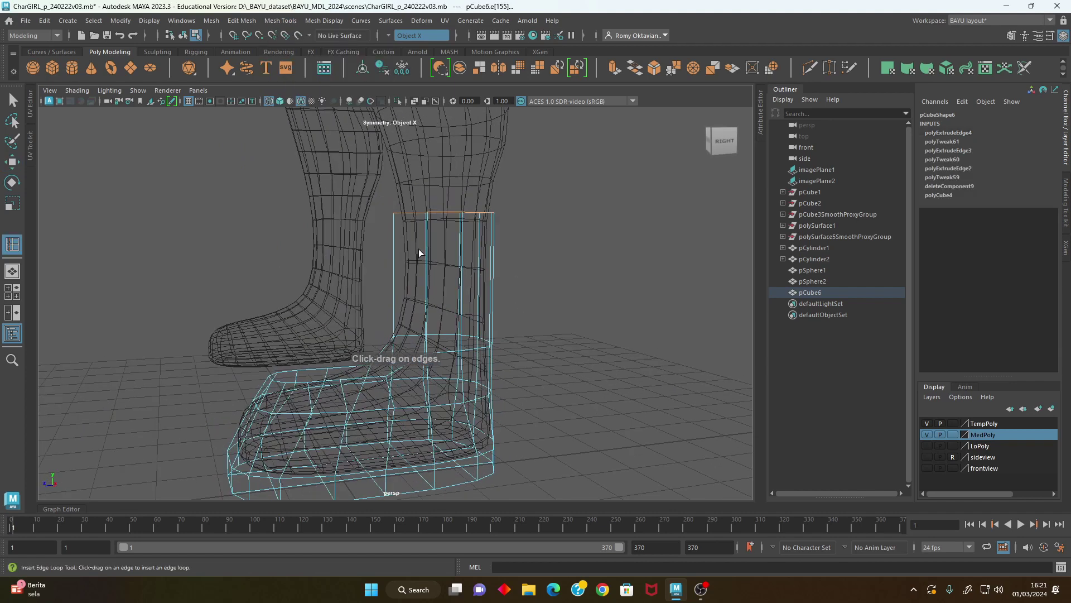
click(431, 240)
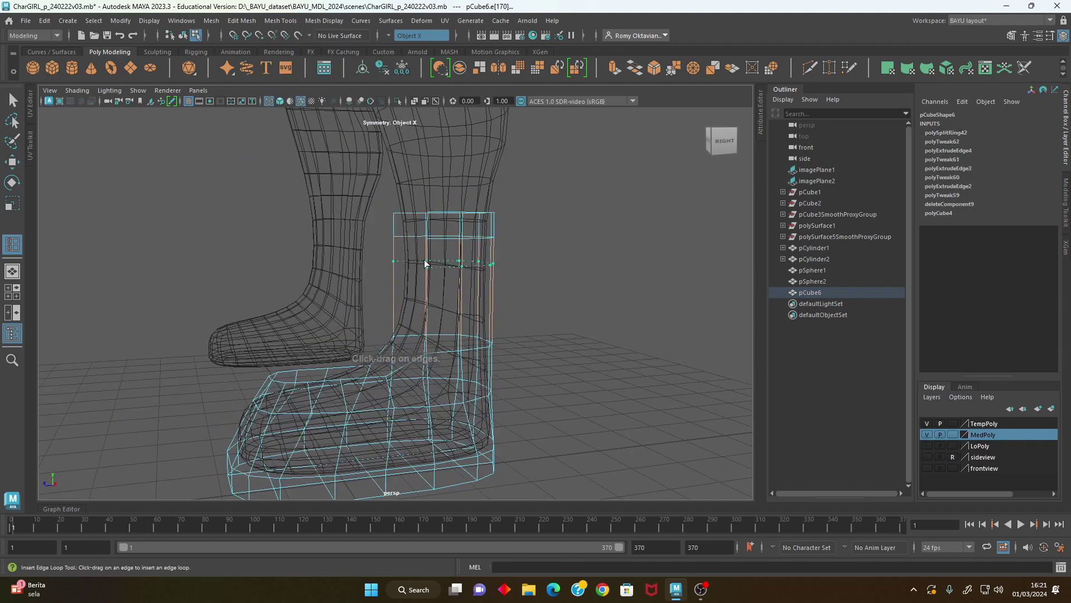
click(427, 260)
alt+drag(422, 284, 428, 295)
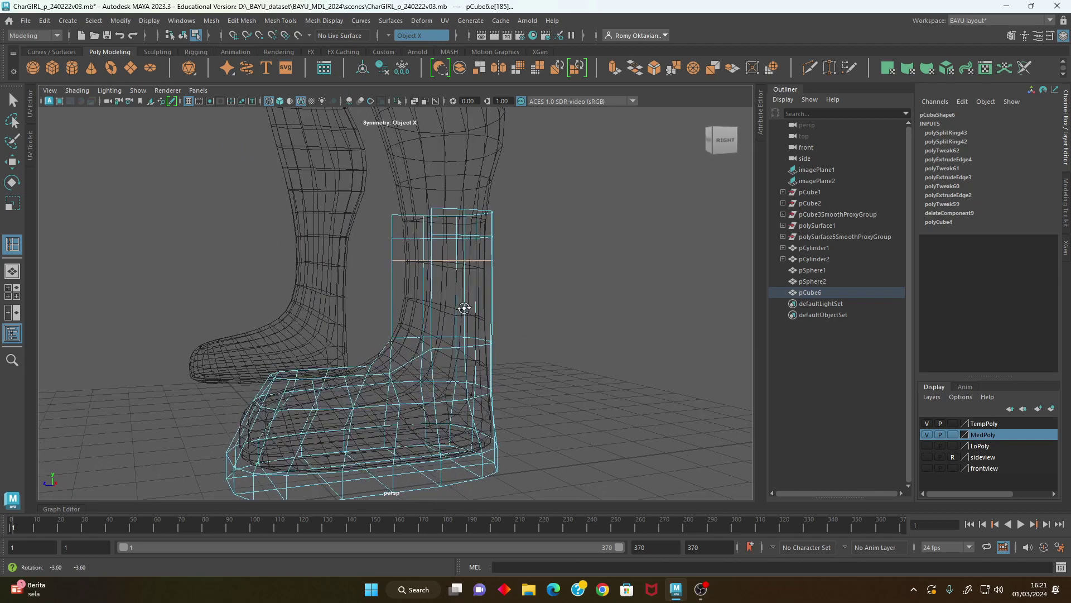
click(433, 291)
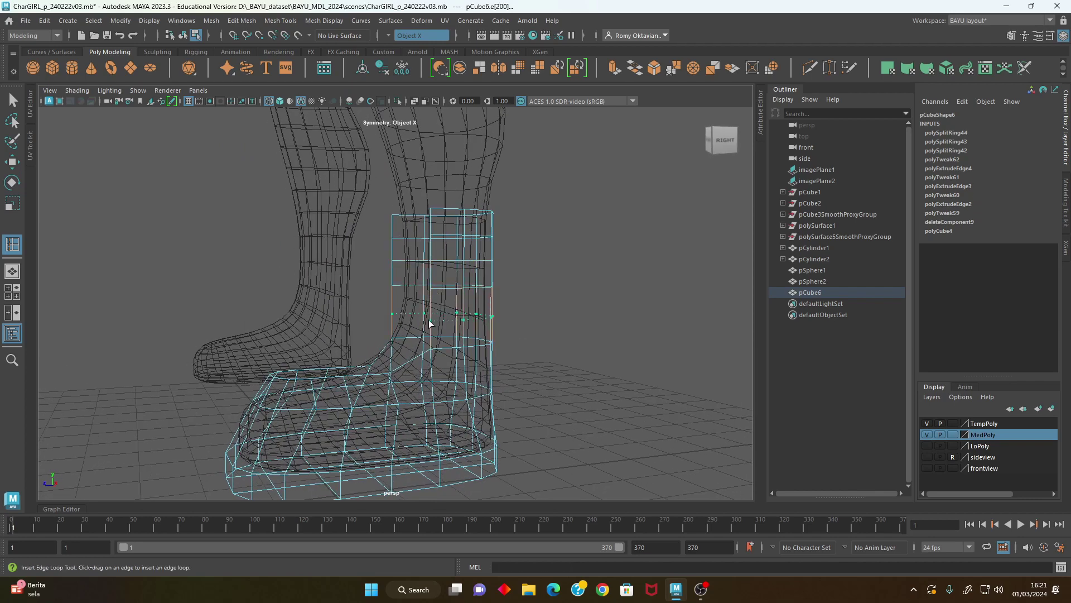
click(428, 320)
Switch the viewport to shaded display and the Move tool.
mouse_move(469, 342)
alt+mouse_down()
mouse_move(556, 358)
mouse_move(551, 389)
mouse_move(541, 328)
mouse_move(565, 334)
alt+mouse_up()
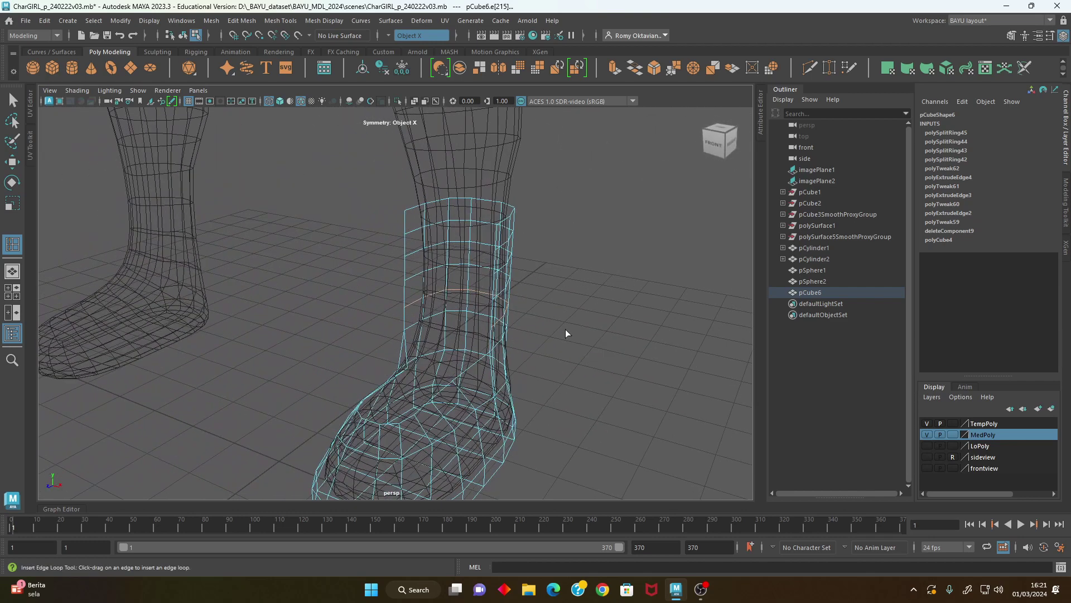
key(5)
key(w)
mouse_move(597, 250)
alt+mouse_down()
mouse_move(602, 286)
mouse_move(526, 282)
mouse_move(512, 267)
mouse_move(580, 311)
mouse_move(547, 346)
mouse_move(512, 316)
mouse_move(573, 272)
mouse_move(561, 268)
alt+mouse_up()
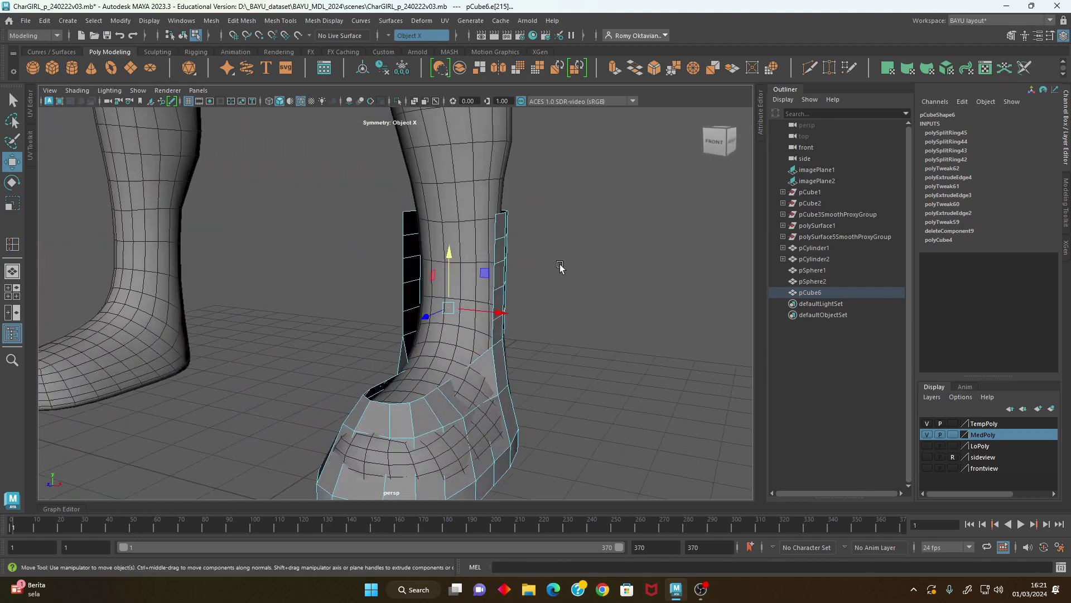
Select the vertices along the shaft's open edge and slide them along X.
right_click(564, 250)
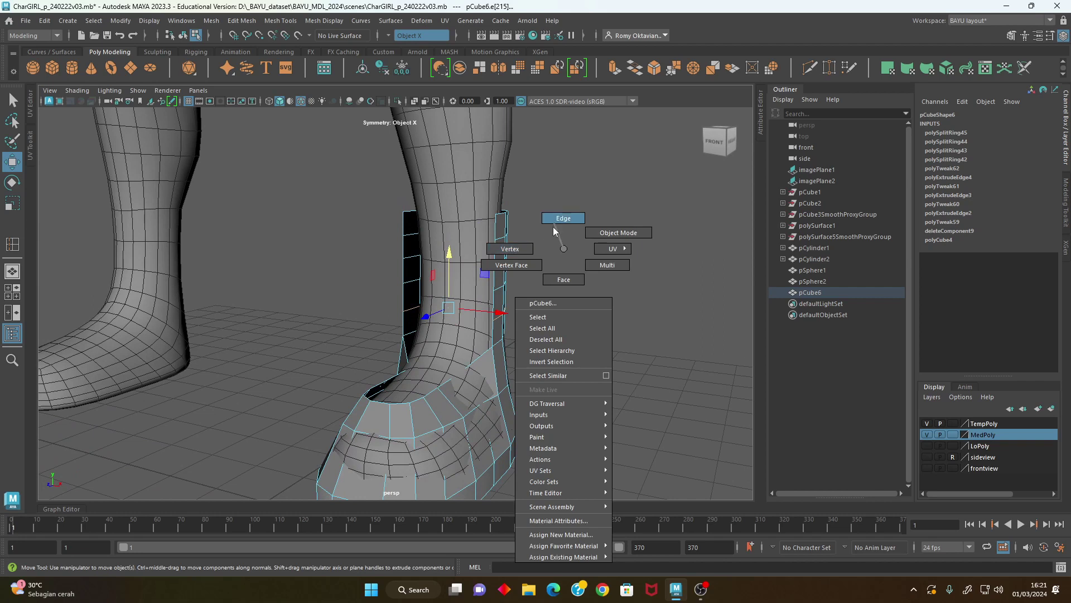
click(509, 249)
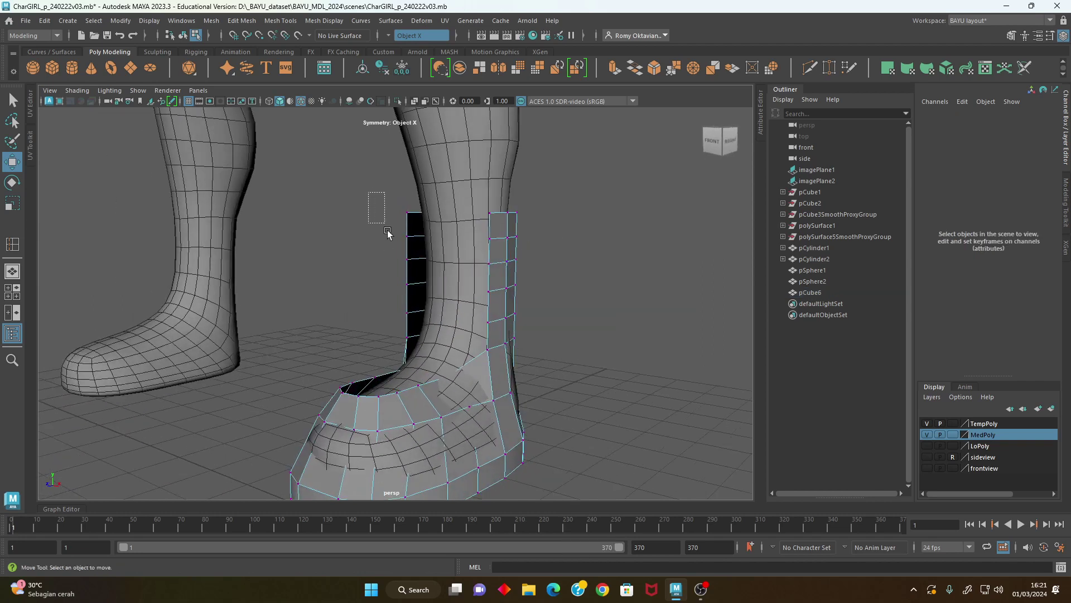
drag(411, 346, 500, 328)
mouse_move(449, 273)
mouse_down()
mouse_move(466, 275)
mouse_move(433, 348)
mouse_move(576, 349)
mouse_move(485, 335)
mouse_up()
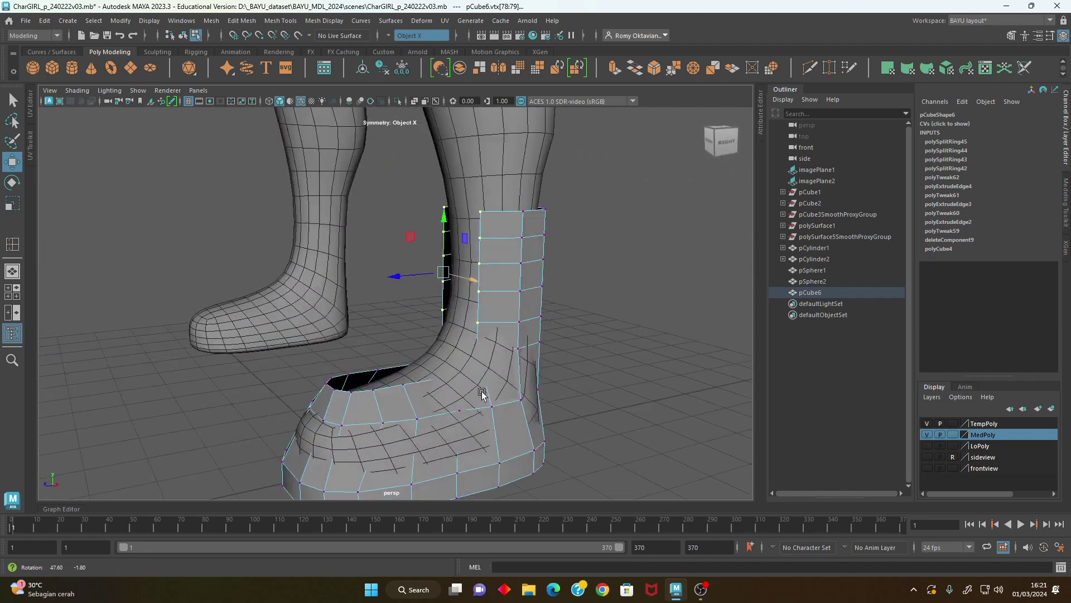
alt+right_drag(485, 335, 401, 370)
mouse_move(401, 369)
alt+mouse_down()
mouse_move(421, 333)
mouse_move(423, 366)
mouse_move(443, 342)
mouse_move(499, 342)
mouse_move(414, 353)
mouse_move(473, 388)
alt+mouse_up()
Bring the toe into view and select an edge on top of the toe in edge mode.
alt+right_drag(546, 411, 559, 356)
mouse_move(558, 355)
alt+mouse_down()
mouse_move(509, 342)
mouse_move(533, 318)
mouse_move(516, 328)
mouse_move(460, 291)
alt+mouse_up()
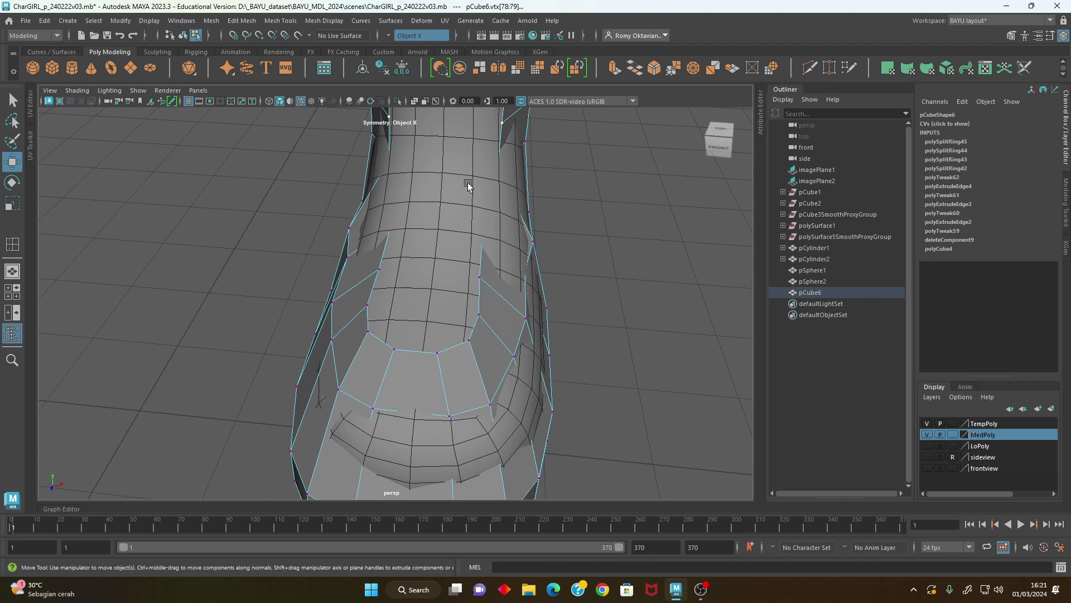
mouse_move(486, 133)
alt+mouse_down()
mouse_move(518, 292)
mouse_move(490, 418)
mouse_move(514, 359)
mouse_move(437, 365)
alt+mouse_up()
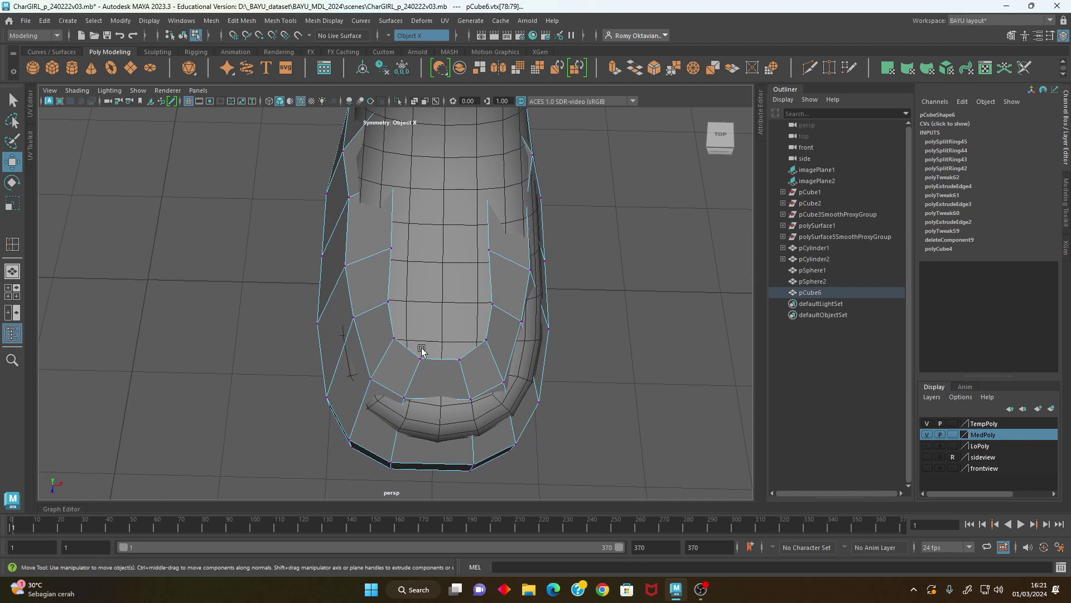
scroll(443, 346, up, 2)
scroll(412, 378, up, 2)
scroll(488, 373, up, 2)
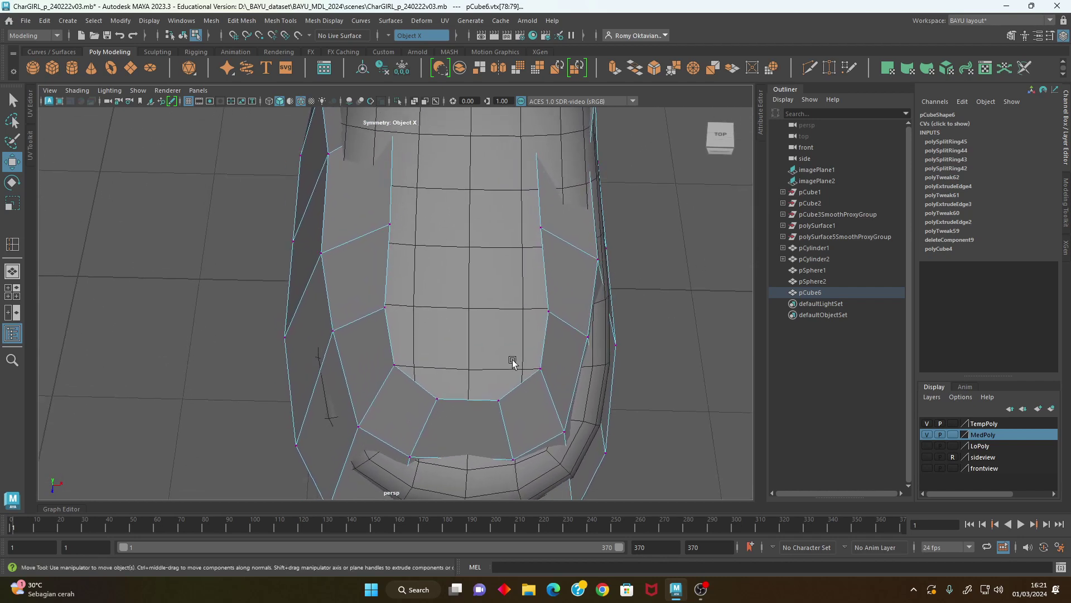
mouse_move(513, 360)
alt+mouse_down()
mouse_move(468, 313)
mouse_move(469, 342)
mouse_move(455, 339)
mouse_move(438, 376)
mouse_move(448, 276)
alt+mouse_up()
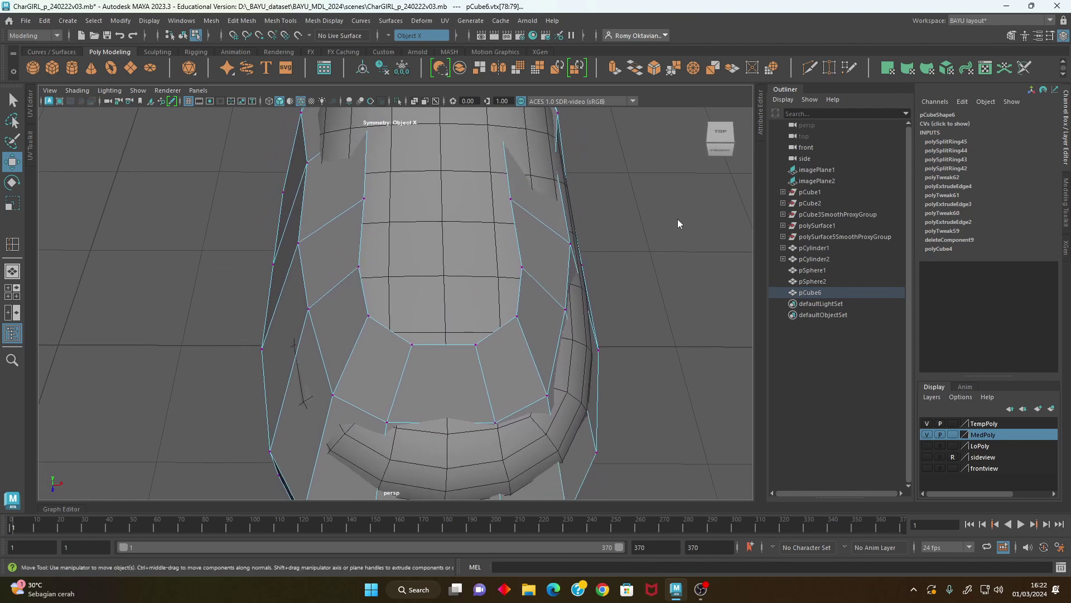
right_drag(678, 223, 675, 189)
click(521, 296)
mouse_move(489, 315)
alt+mouse_down()
mouse_move(490, 334)
mouse_move(414, 193)
alt+mouse_up()
click(275, 20)
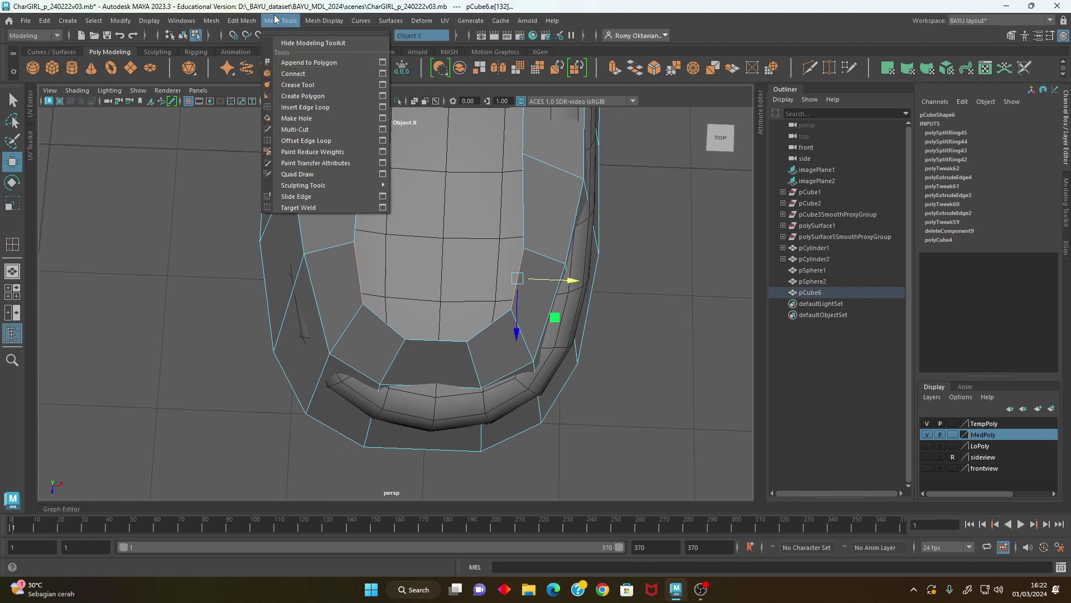
mouse_move(241, 20)
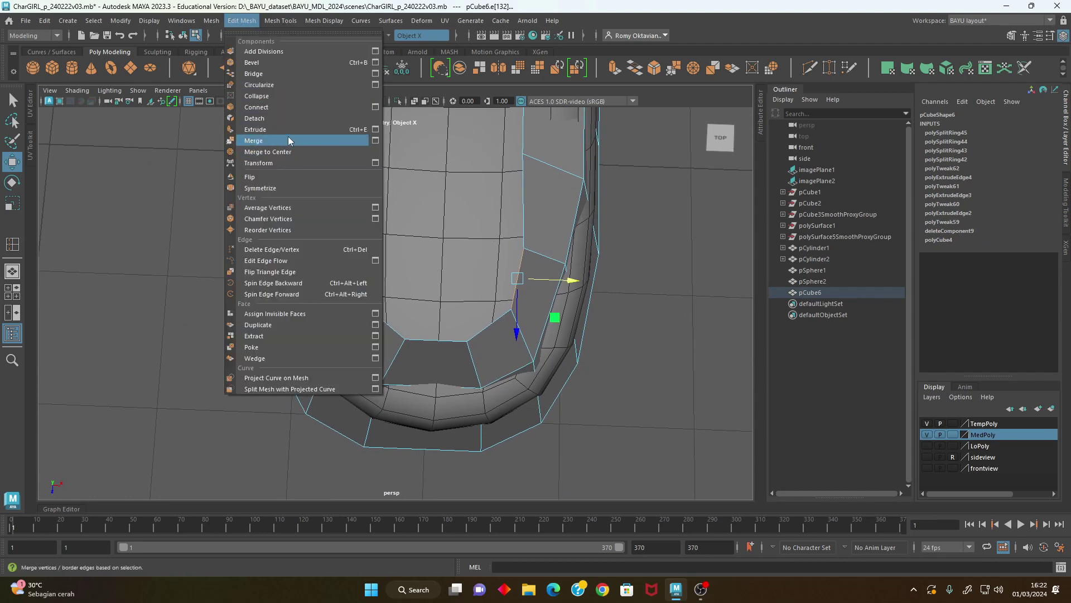
Extrude the toe edge, scale it slightly and slide it inward along X into a new face.
click(288, 130)
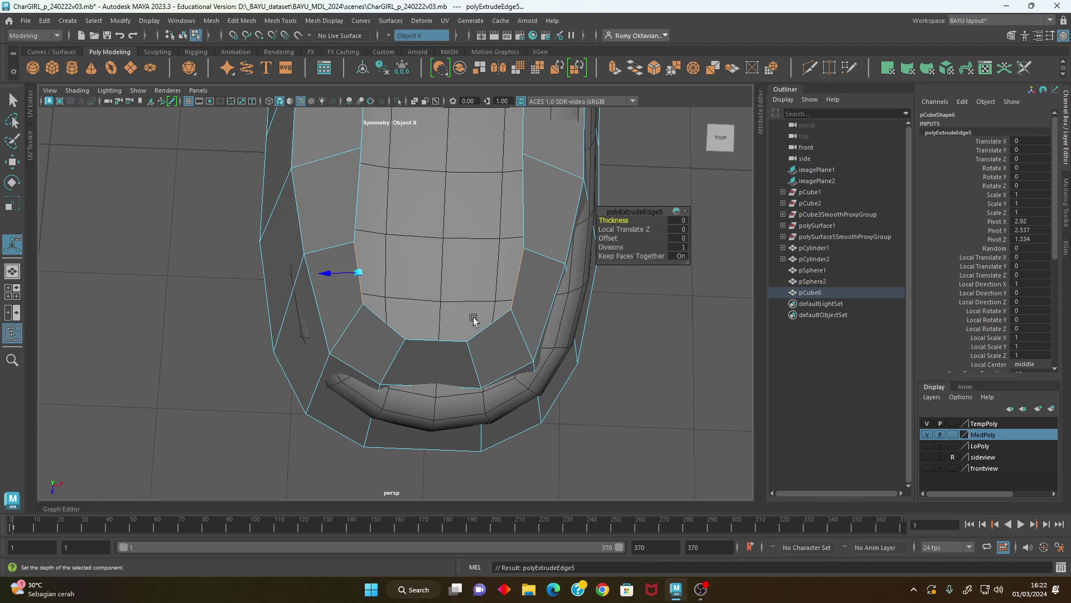
key(w)
drag(569, 279, 526, 270)
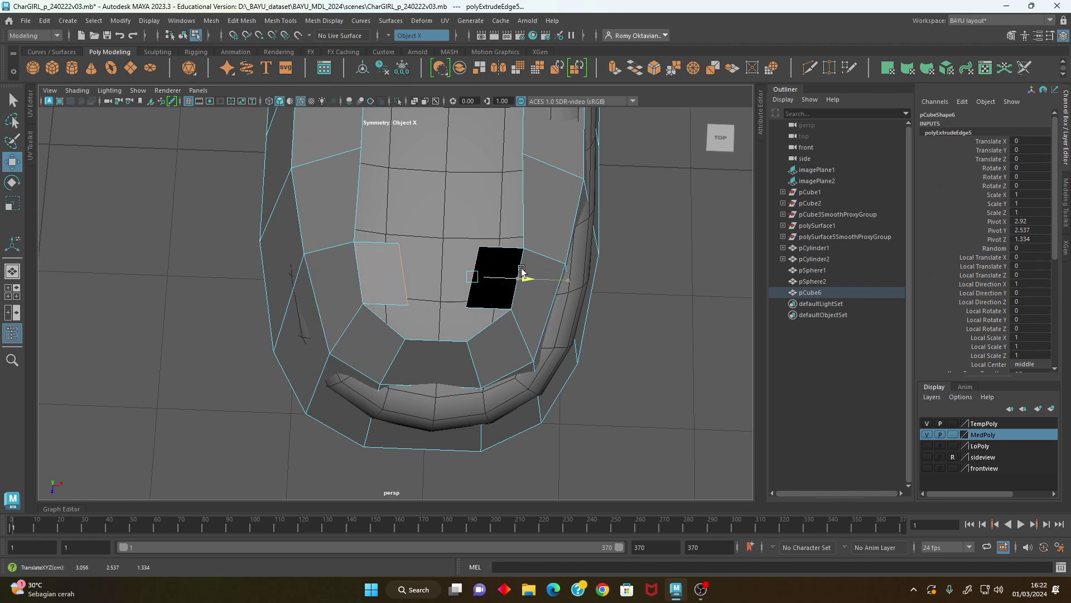
key(r)
drag(524, 278, 502, 277)
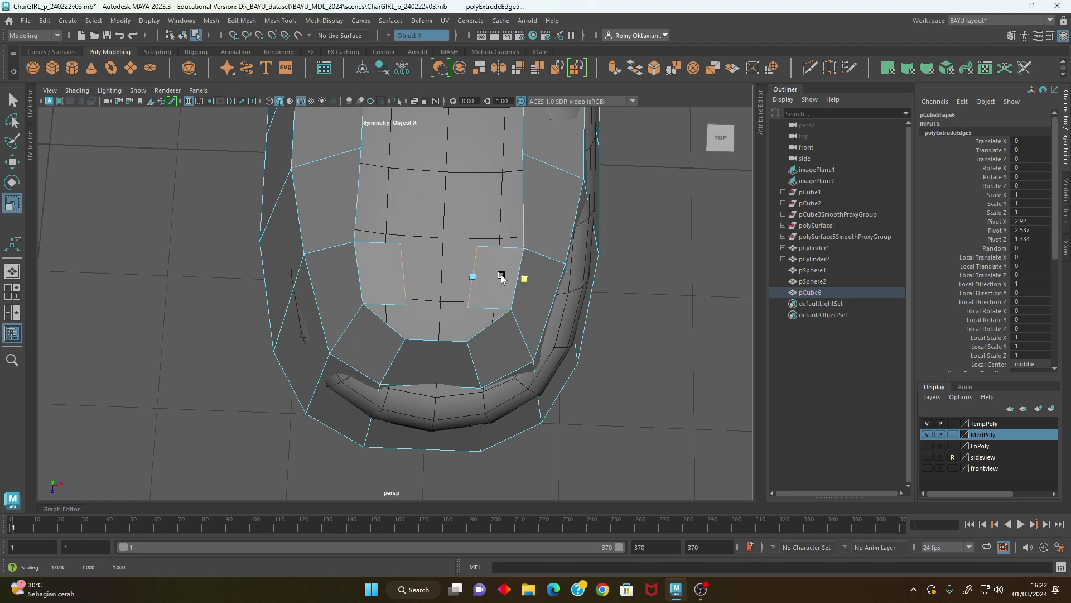
key(w)
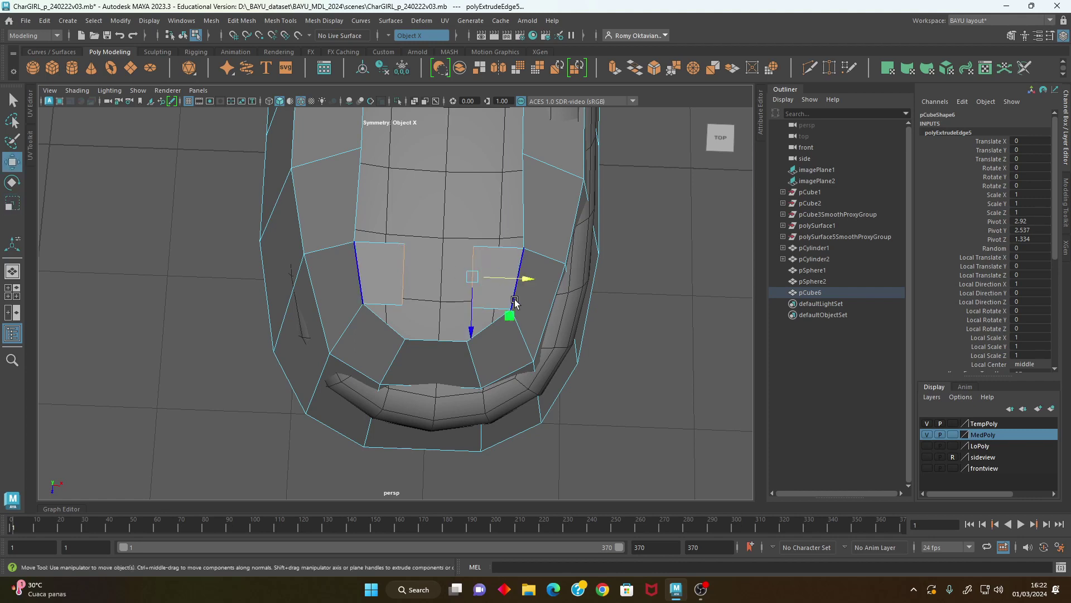
drag(525, 283, 402, 286)
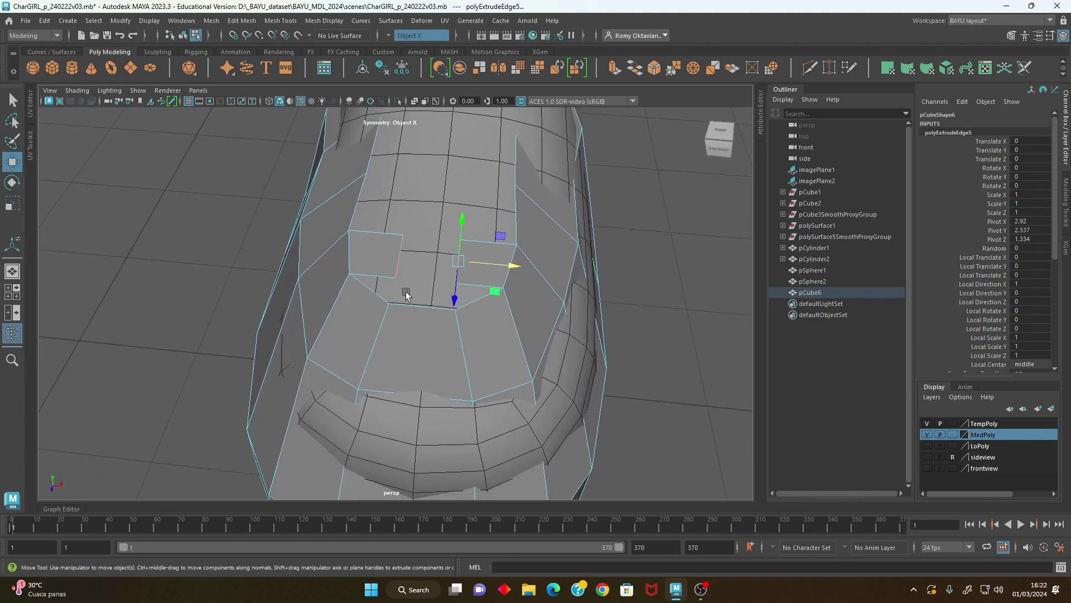
Pull a corner vertex of the new face toward its neighbouring corner.
mouse_move(446, 328)
alt+mouse_down()
mouse_move(379, 341)
mouse_move(388, 339)
alt+mouse_up()
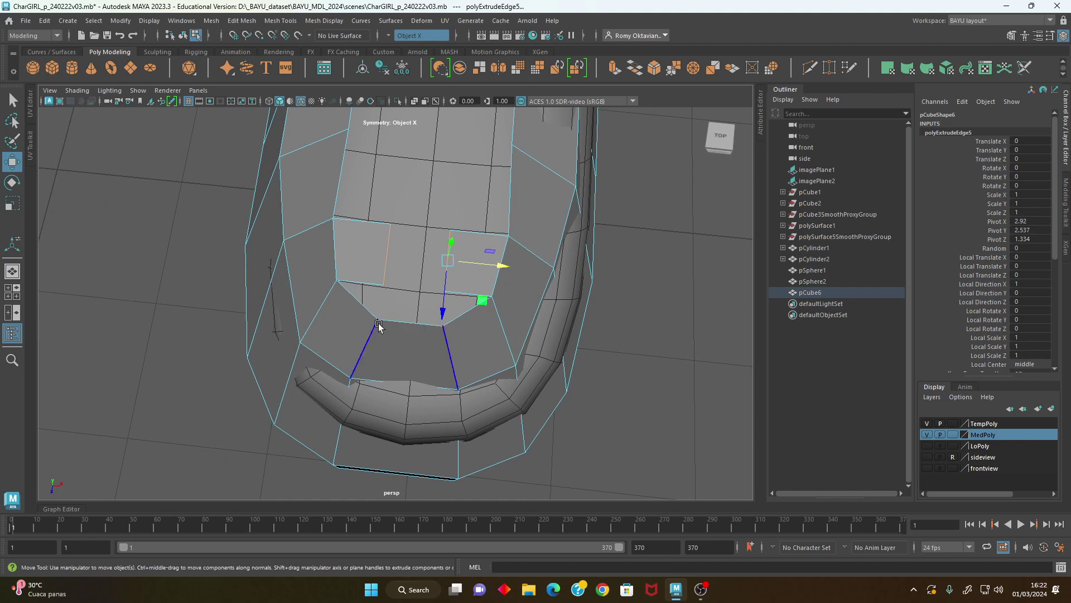
mouse_move(380, 324)
alt+mouse_down()
mouse_move(382, 289)
mouse_move(320, 283)
alt+mouse_up()
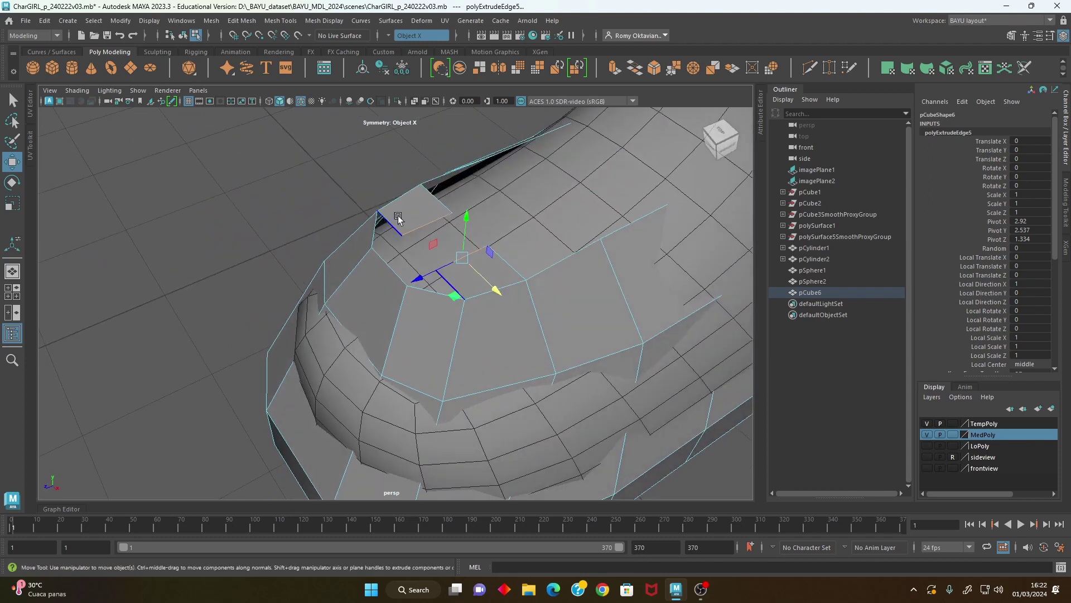
right_drag(398, 218, 349, 220)
click(407, 239)
alt+drag(406, 240, 343, 262)
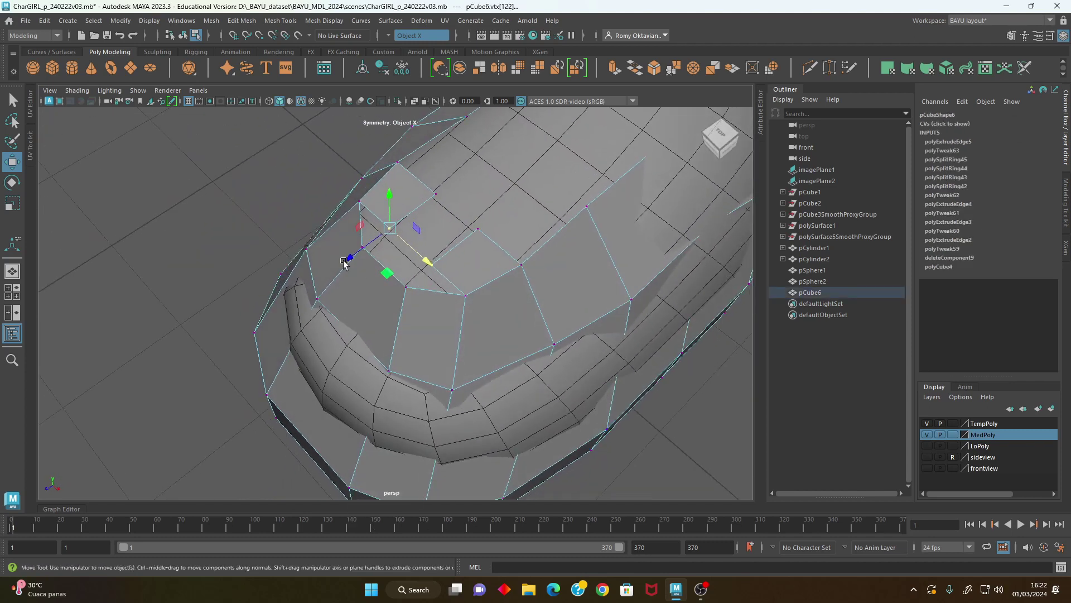
middle_drag(349, 260, 333, 271)
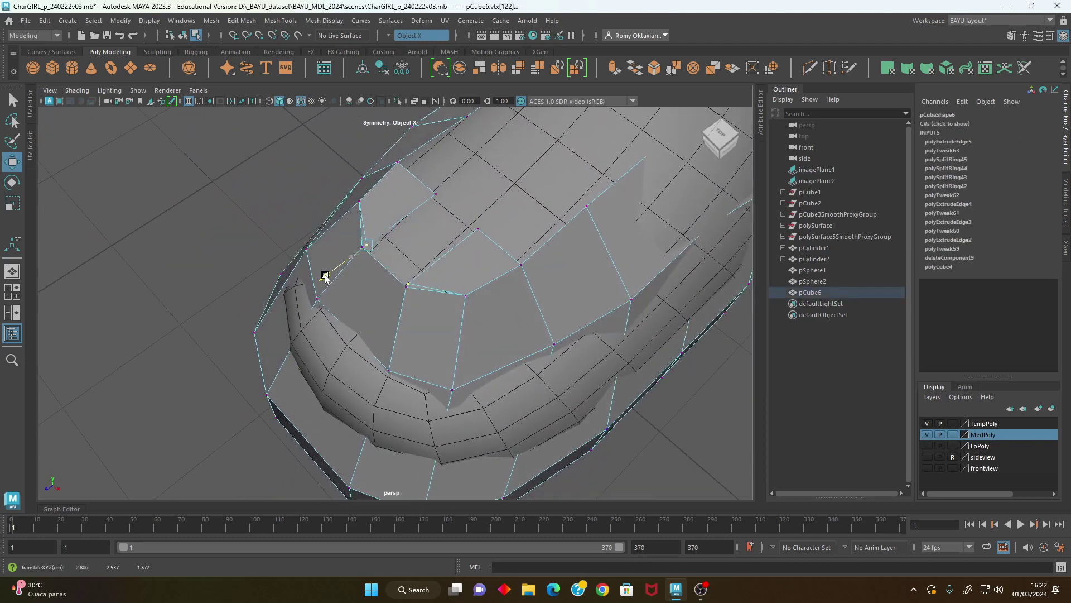
Merge the corner vertex pair with a 0.2 distance threshold.
mouse_move(333, 286)
alt+mouse_down()
mouse_move(359, 311)
mouse_move(474, 304)
alt+mouse_up()
scroll(419, 297, up, 3)
click(405, 275)
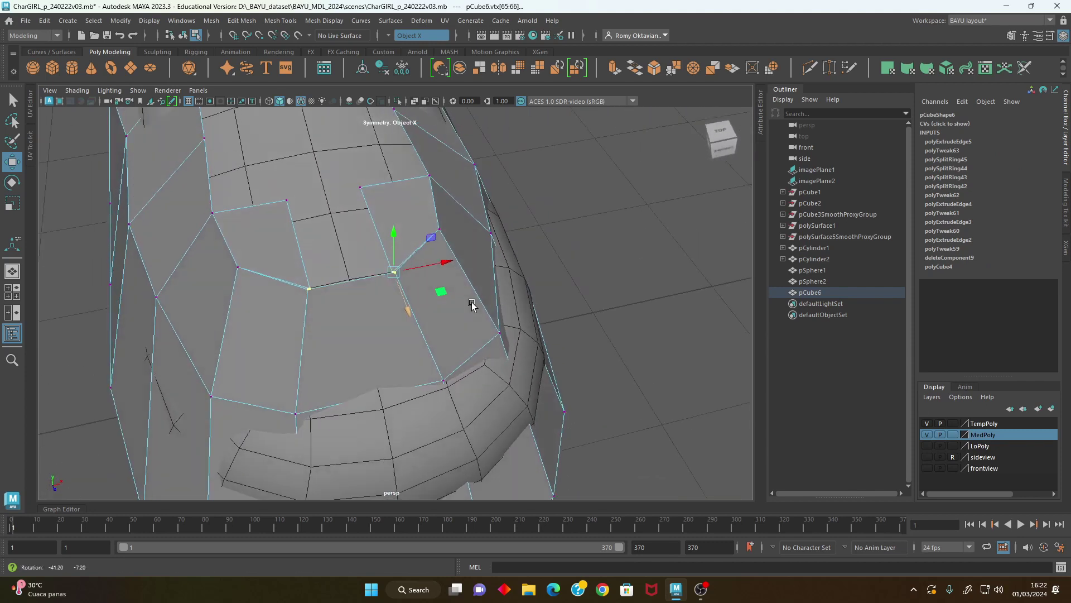
click(183, 20)
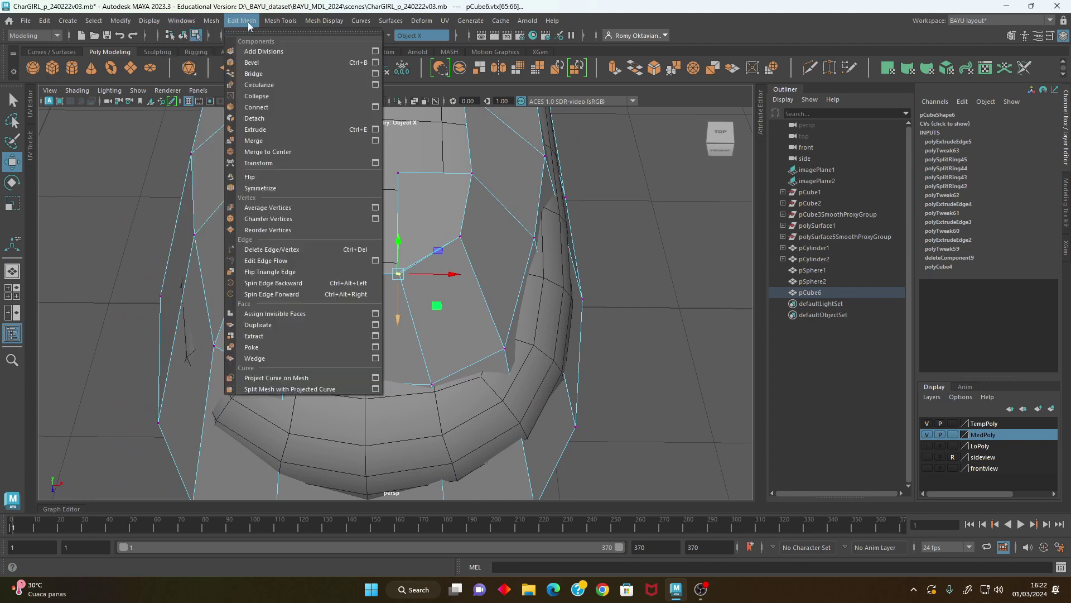
click(286, 143)
mouse_move(514, 318)
alt+mouse_down()
mouse_move(494, 371)
mouse_move(595, 314)
alt+mouse_up()
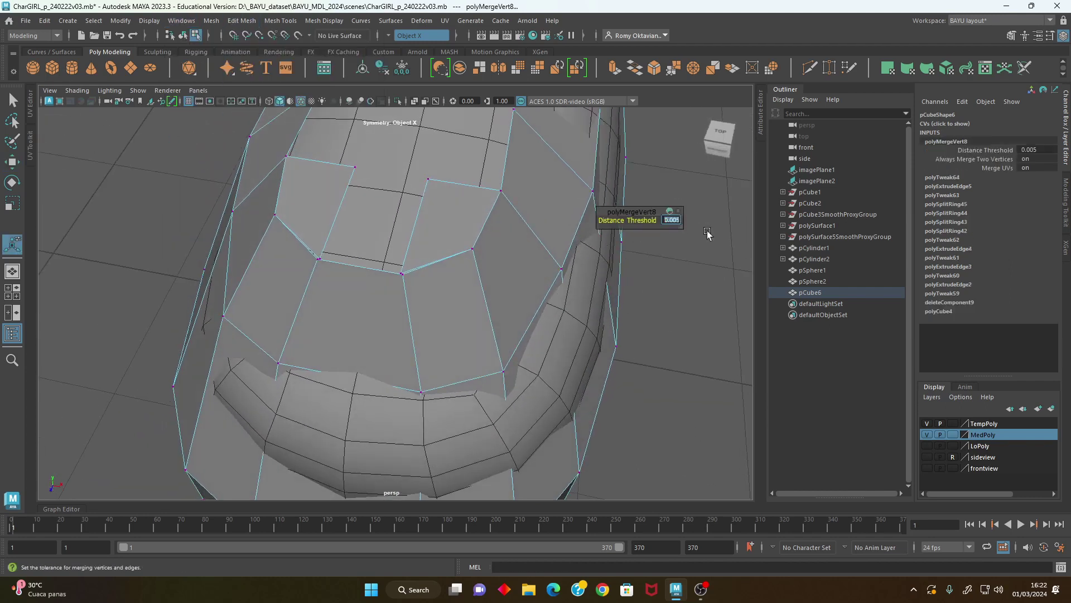
text(0.2)
key(Return)
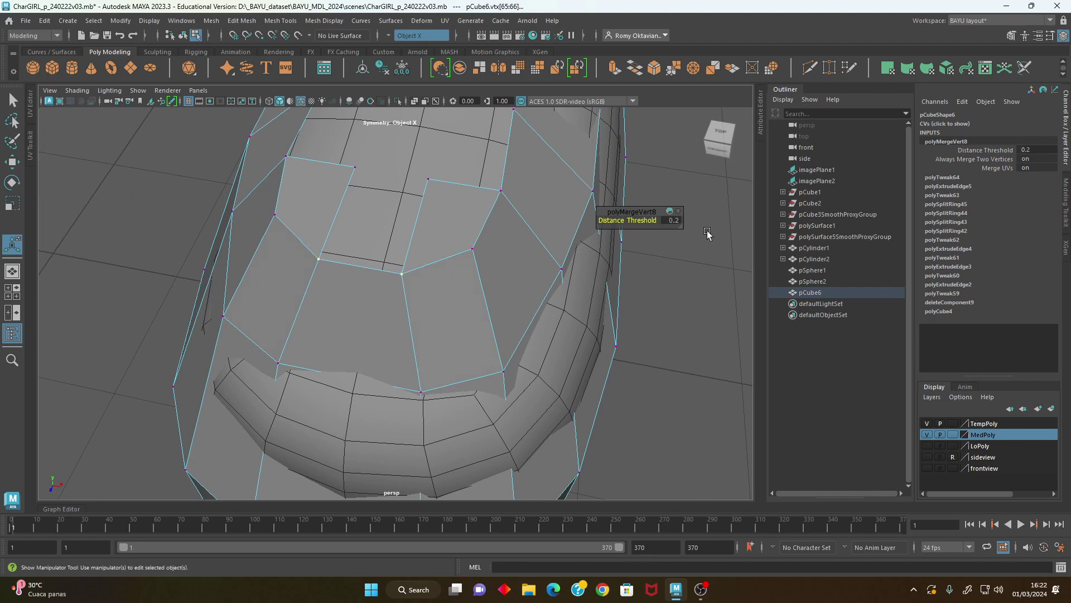
Select the two vertical toe-cap edges and turn off mesh symmetry.
mouse_move(385, 207)
alt+mouse_down()
mouse_move(505, 270)
mouse_move(450, 246)
alt+mouse_up()
right_drag(450, 246, 463, 204)
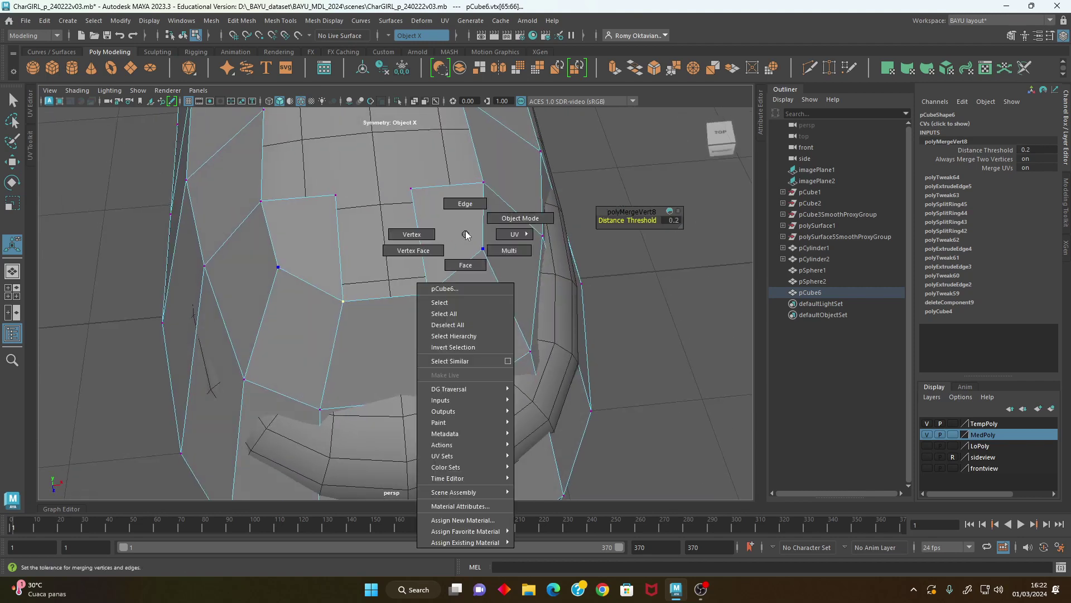
click(424, 216)
click(401, 35)
click(418, 234)
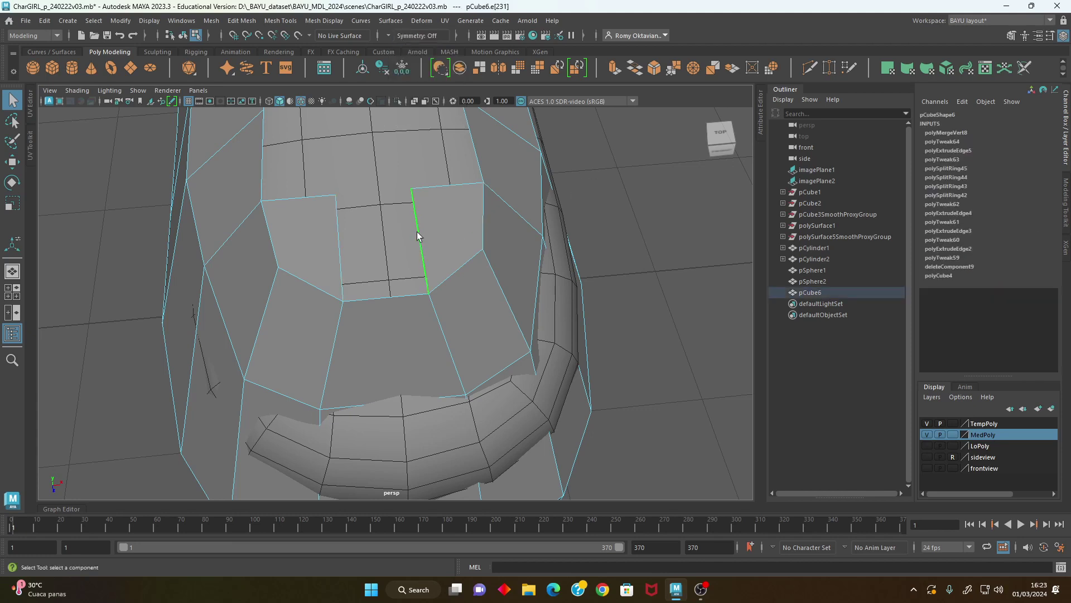
Extrude the chosen edge into a new strip and slide it left to close the gap.
click(240, 22)
click(282, 104)
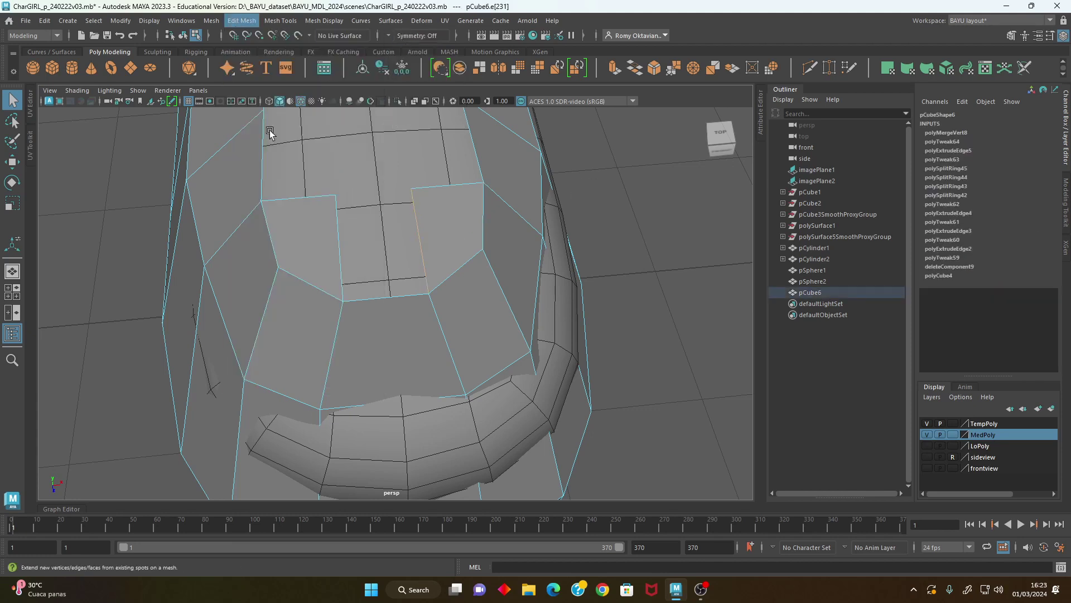
key(w)
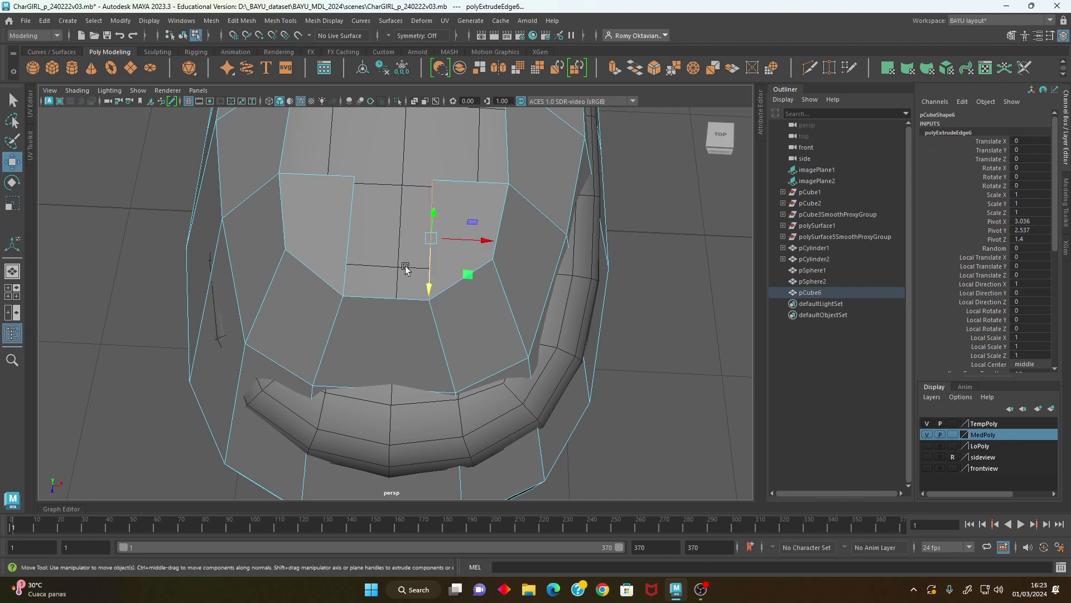
drag(478, 241, 400, 234)
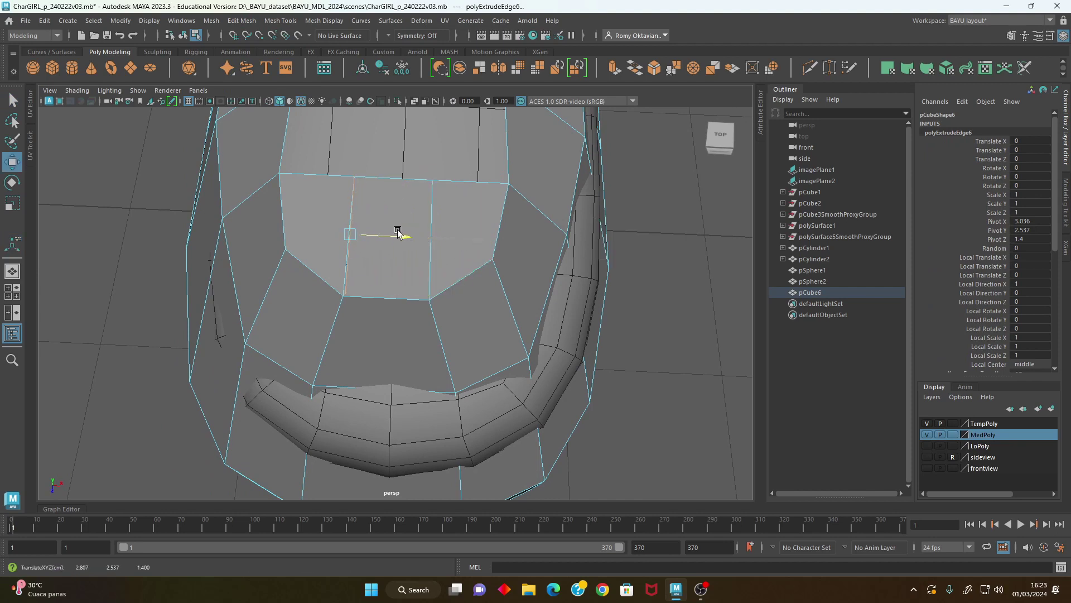
Select the strip's two corner vertices and merge them into one.
right_drag(443, 243, 401, 226)
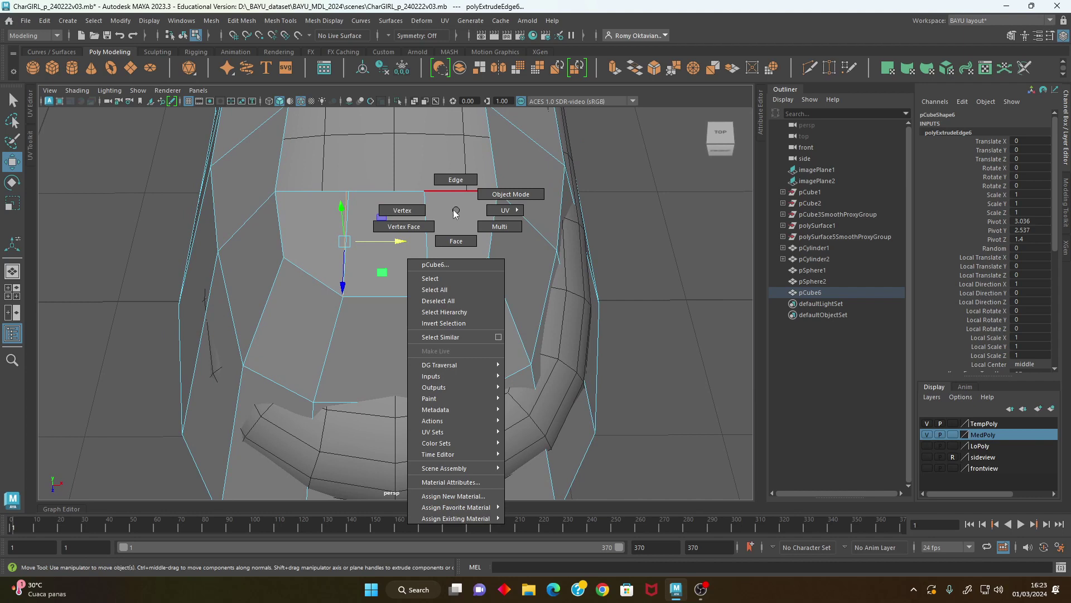
click(349, 195)
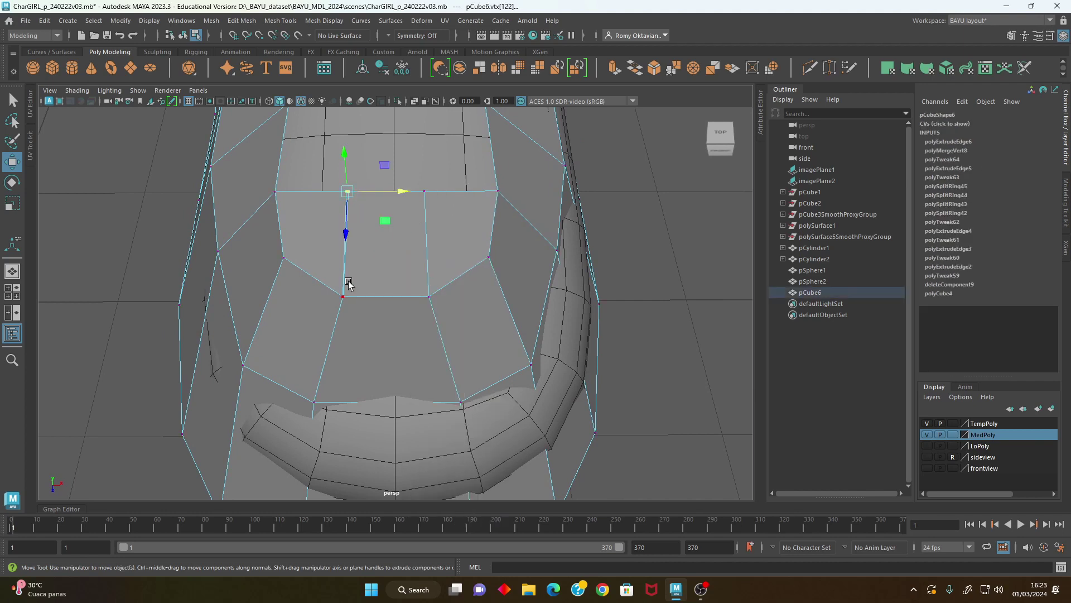
drag(349, 301, 349, 302)
mouse_move(349, 302)
alt+mouse_down()
mouse_move(404, 320)
mouse_move(291, 82)
alt+mouse_up()
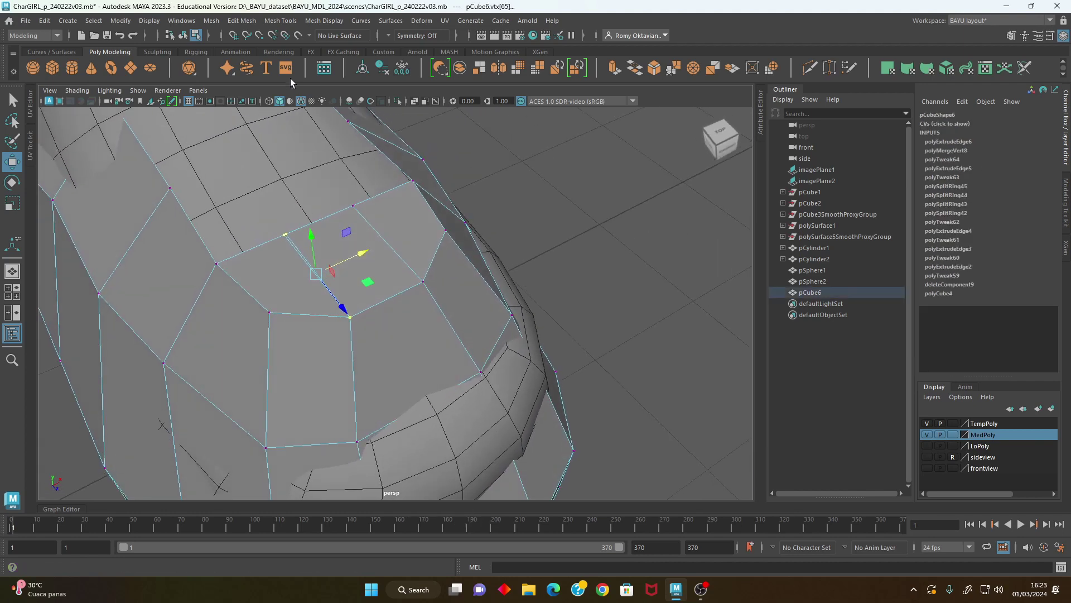
click(235, 25)
click(277, 142)
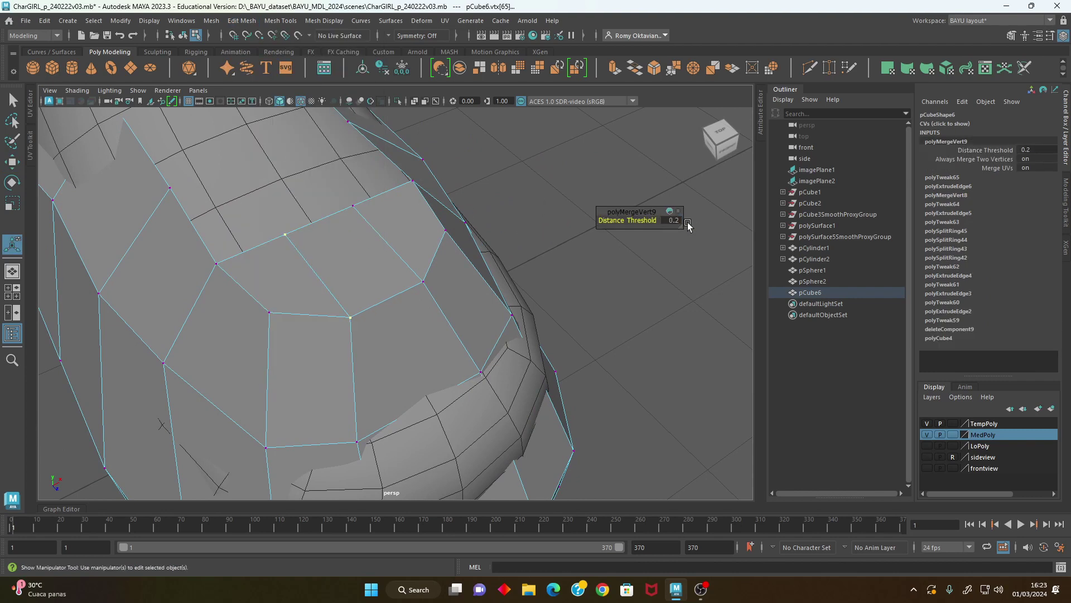
Return the boot to object mode, orbit around it, and switch to wireframe display.
right_drag(485, 177, 552, 155)
mouse_move(527, 208)
alt+mouse_down()
mouse_move(630, 307)
mouse_move(480, 279)
alt+mouse_up()
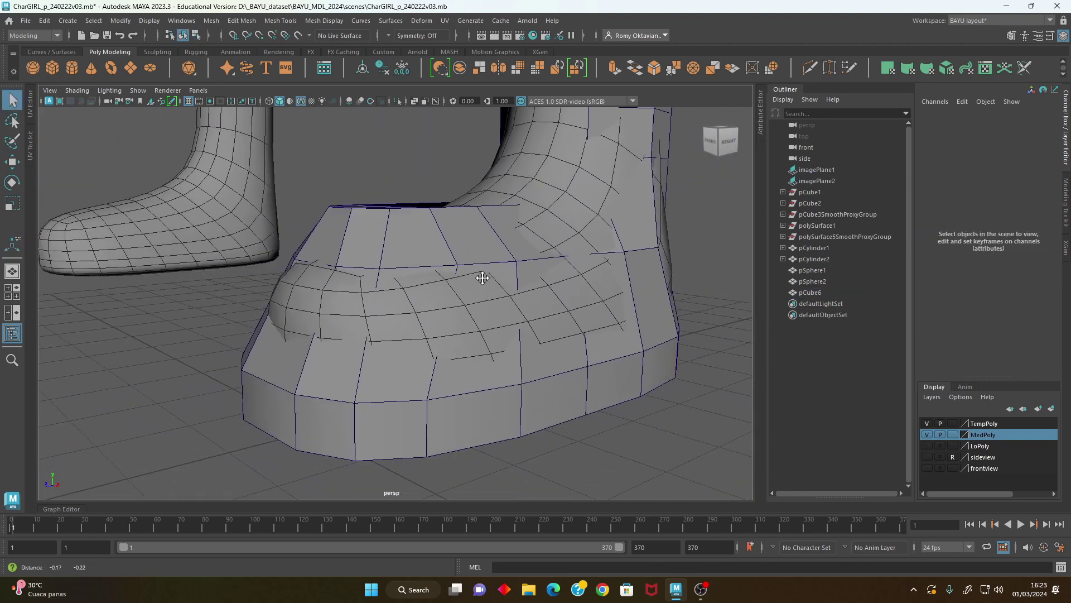
alt+middle_drag(480, 280, 488, 352)
alt+drag(487, 351, 586, 272)
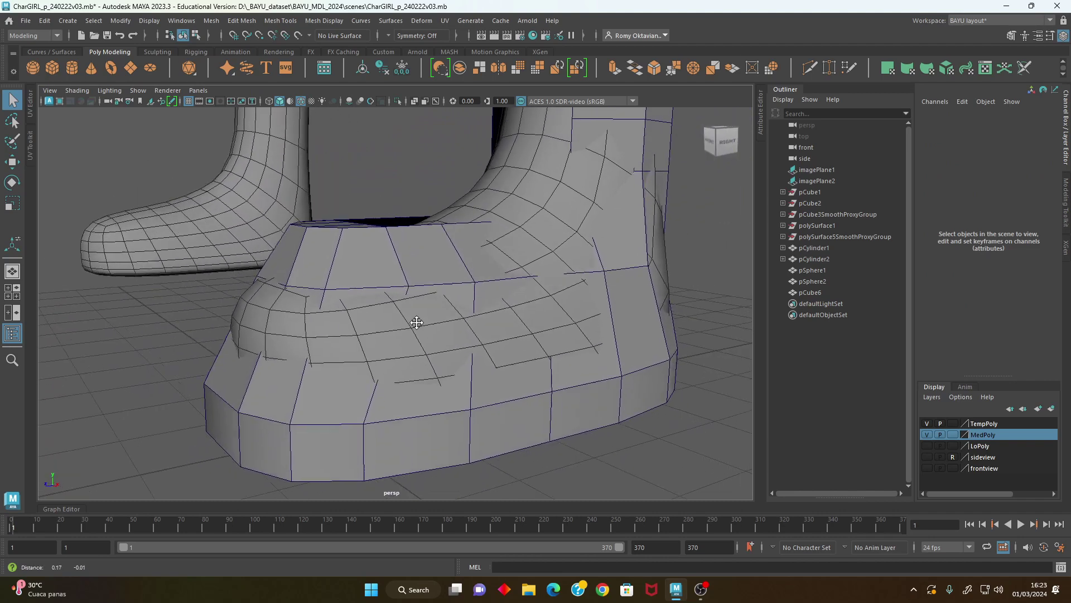
alt+right_drag(586, 271, 425, 287)
mouse_move(425, 287)
alt+mouse_down()
mouse_move(490, 299)
mouse_move(531, 323)
mouse_move(491, 339)
mouse_move(445, 332)
mouse_move(447, 352)
mouse_move(486, 311)
mouse_move(471, 307)
mouse_move(509, 332)
mouse_move(390, 349)
mouse_move(402, 316)
mouse_move(447, 311)
alt+mouse_up()
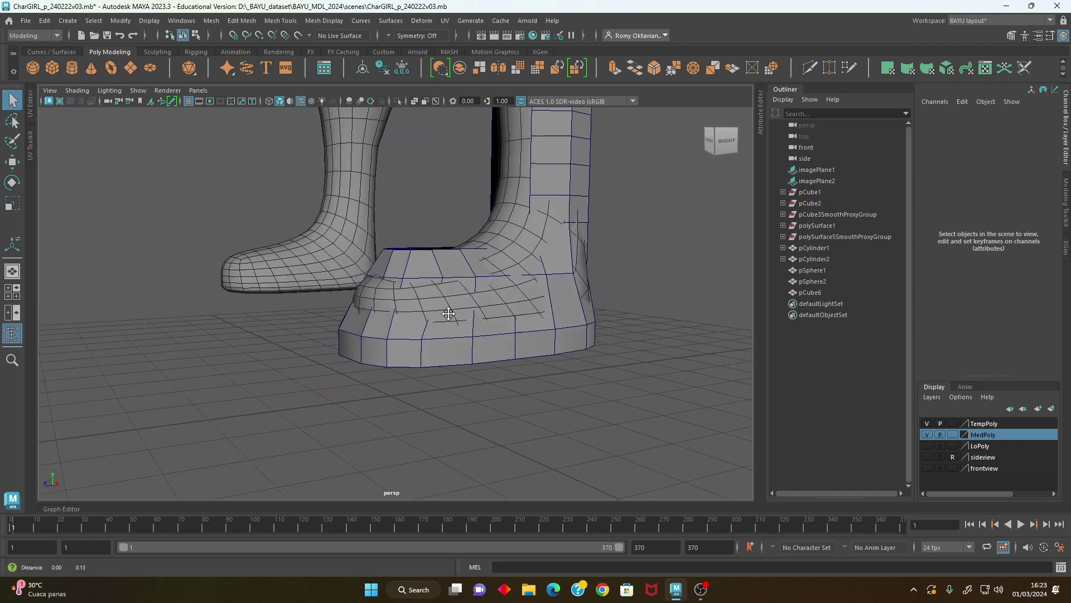
scroll(456, 303, up, 3)
alt+drag(353, 305, 424, 299)
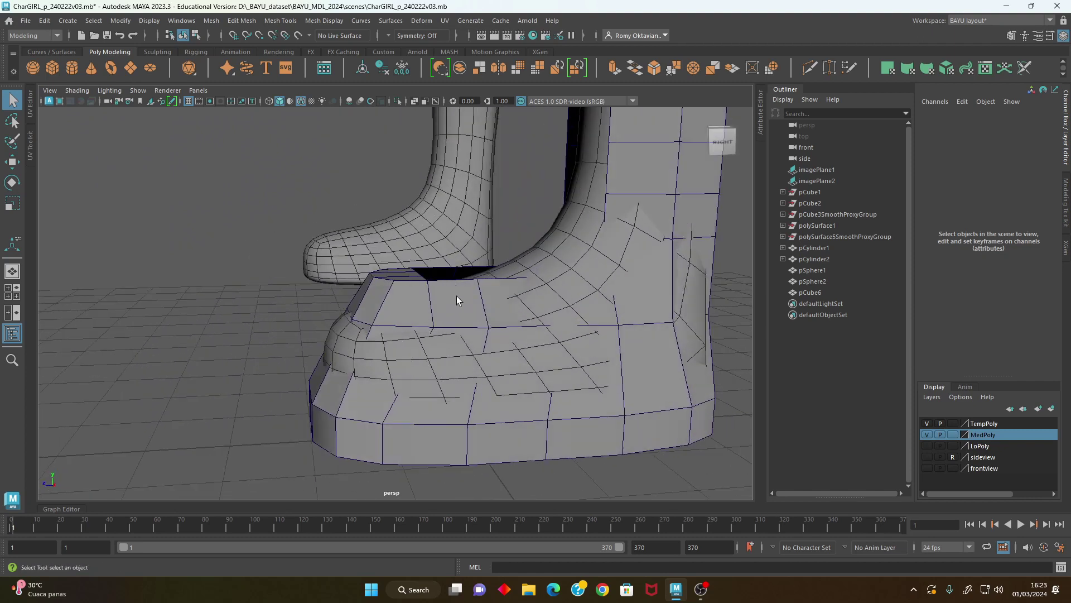
mouse_move(454, 340)
alt+mouse_down()
mouse_move(428, 373)
mouse_move(413, 441)
mouse_move(371, 414)
alt+mouse_up()
key(4)
Select pCube6 and lower the edge along the top of the toe in edge mode.
click(414, 437)
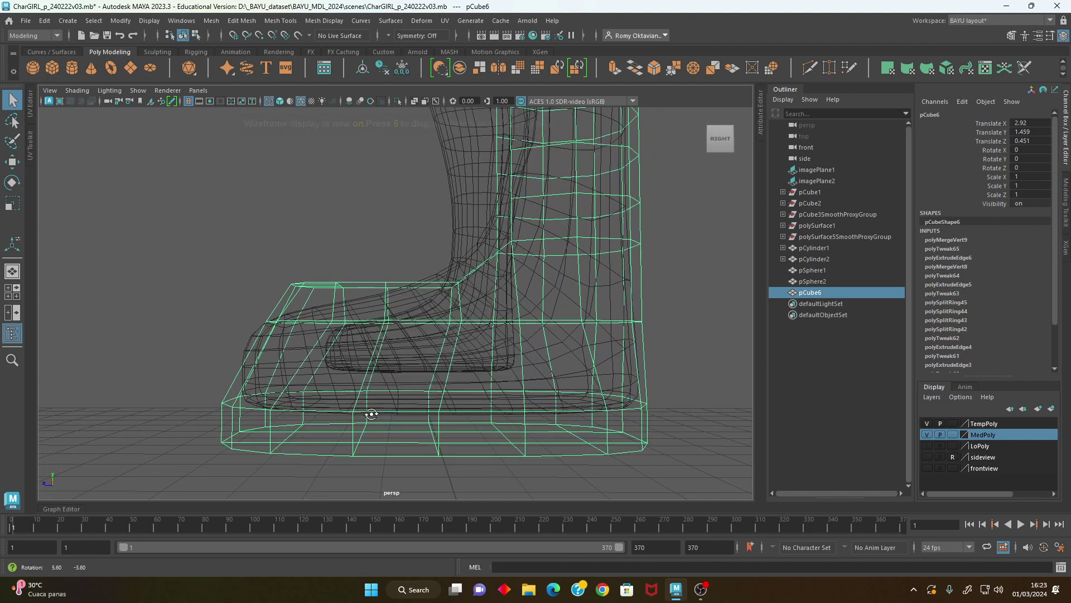
right_click(698, 249)
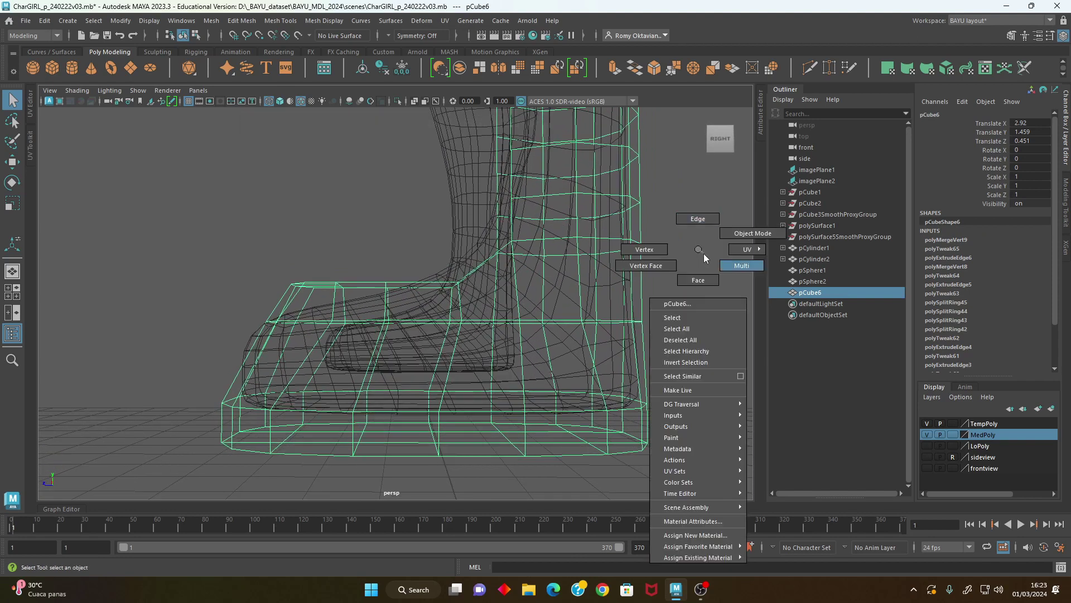
click(698, 234)
mouse_move(593, 334)
alt+mouse_down()
mouse_move(558, 327)
mouse_move(550, 351)
alt+mouse_up()
click(554, 323)
key(w)
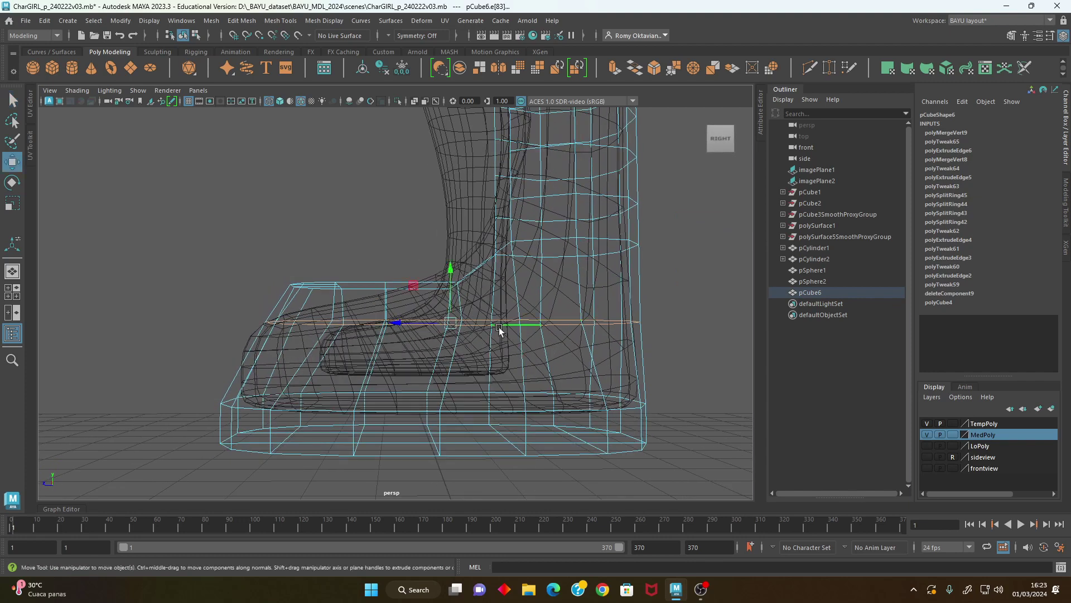
alt+drag(446, 296, 422, 306)
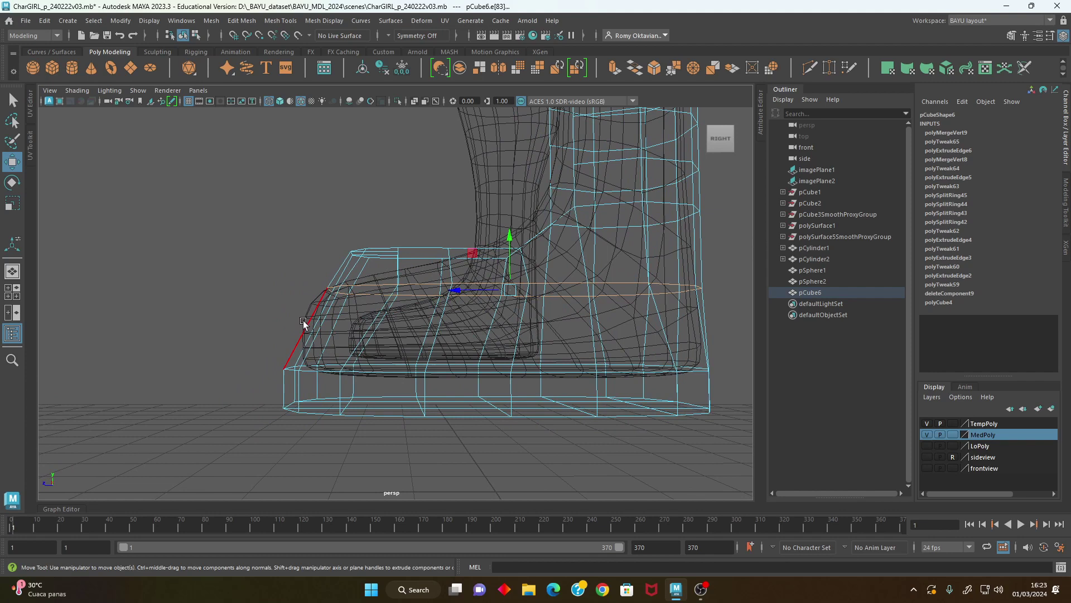
mouse_move(508, 268)
mouse_down()
mouse_move(500, 298)
mouse_move(419, 353)
mouse_move(408, 273)
mouse_move(475, 327)
mouse_move(493, 228)
mouse_up()
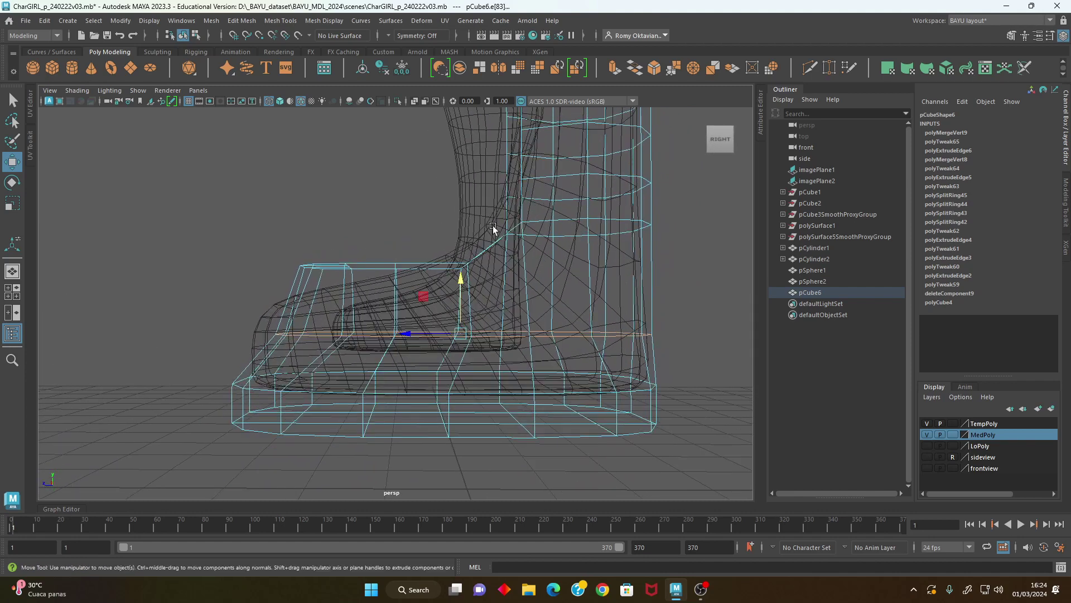
mouse_move(339, 249)
alt+mouse_down()
mouse_move(431, 303)
mouse_move(376, 299)
alt+mouse_up()
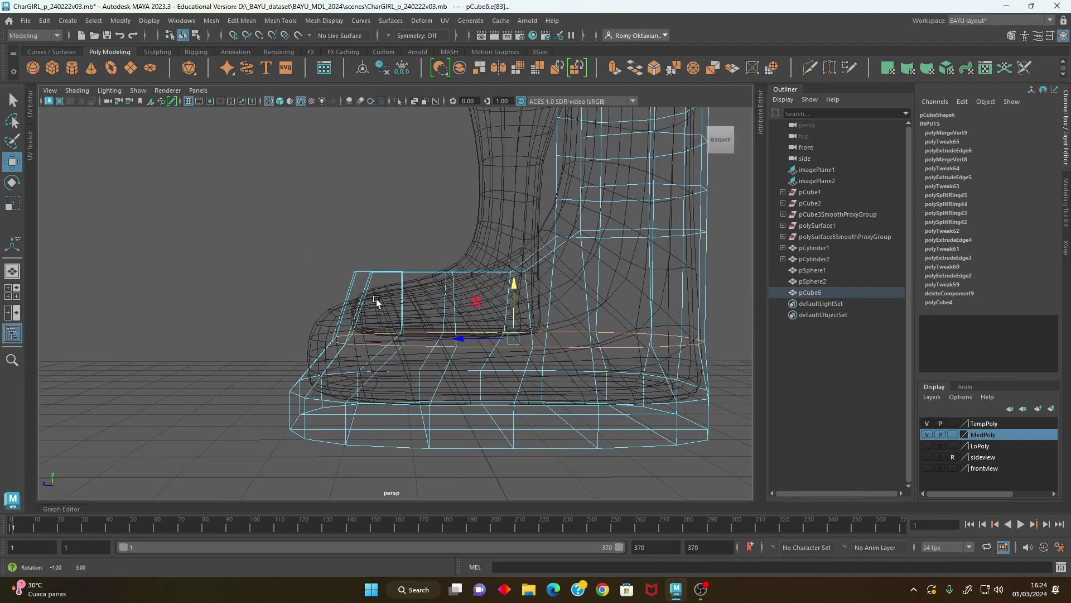
Reshape the toe tip by moving its vertices in vertex mode.
right_drag(229, 228, 179, 226)
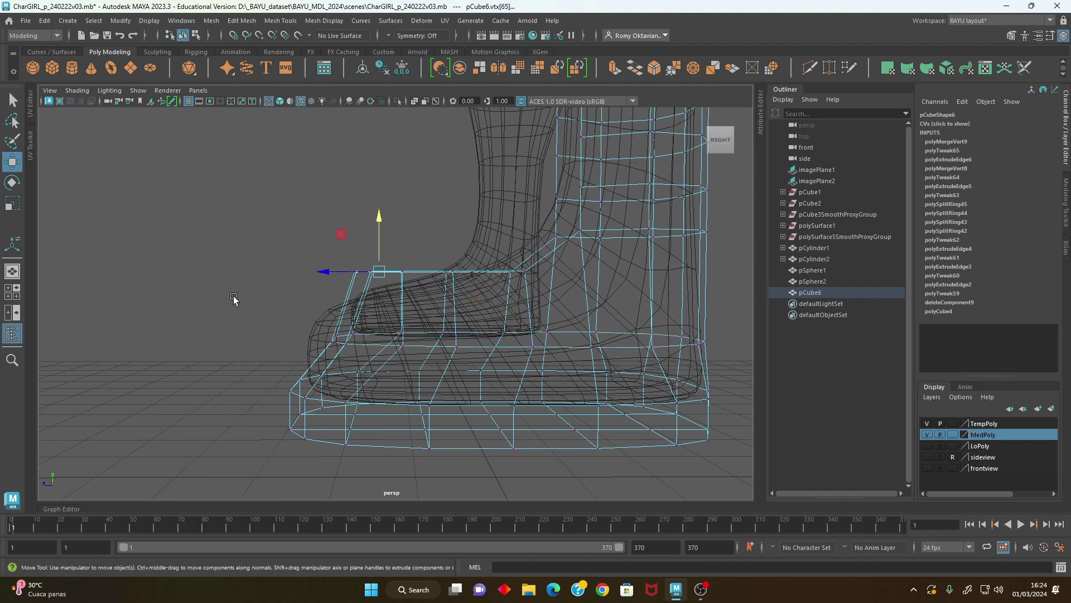
drag(382, 351, 382, 352)
mouse_move(295, 339)
mouse_down()
mouse_move(273, 342)
mouse_move(296, 340)
mouse_up()
mouse_move(380, 262)
mouse_down()
mouse_move(308, 324)
mouse_move(275, 282)
mouse_move(457, 351)
mouse_move(445, 350)
mouse_up()
mouse_move(363, 245)
mouse_down()
mouse_move(391, 291)
mouse_move(376, 279)
mouse_move(364, 318)
mouse_move(354, 274)
mouse_up()
Curve the instep in along the ankle, moving the ankle-front vertex up and forward.
click(418, 282)
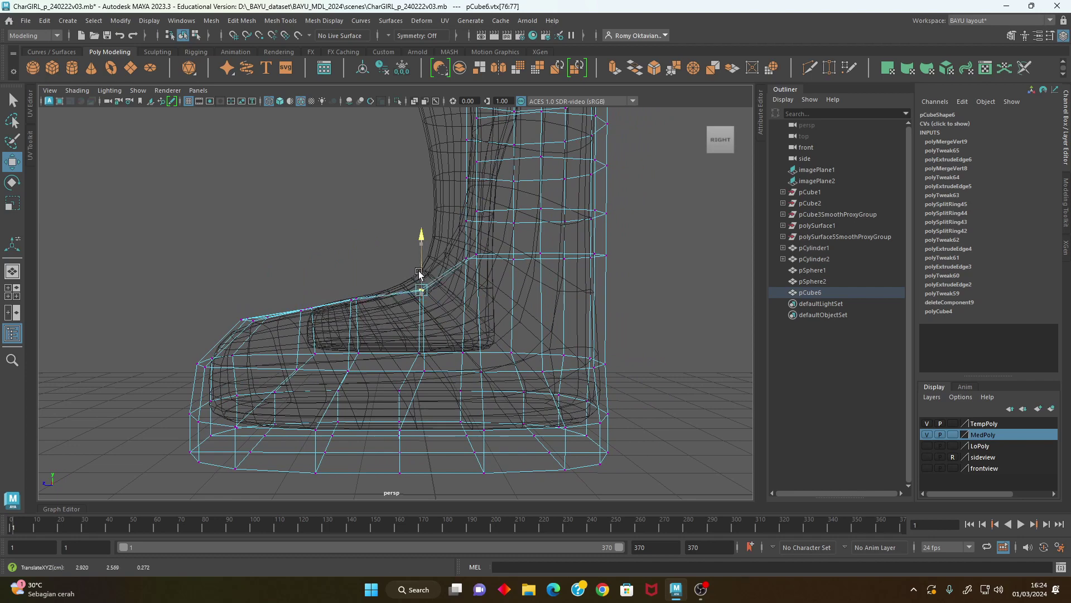
alt+drag(474, 271, 469, 352)
drag(444, 309, 475, 341)
drag(424, 284, 403, 280)
mouse_move(528, 318)
alt+mouse_down()
mouse_move(434, 328)
mouse_move(574, 323)
mouse_move(538, 318)
mouse_move(576, 307)
alt+mouse_up()
Scale the shaft vertices inward to narrow the boot around the ankle.
key(5)
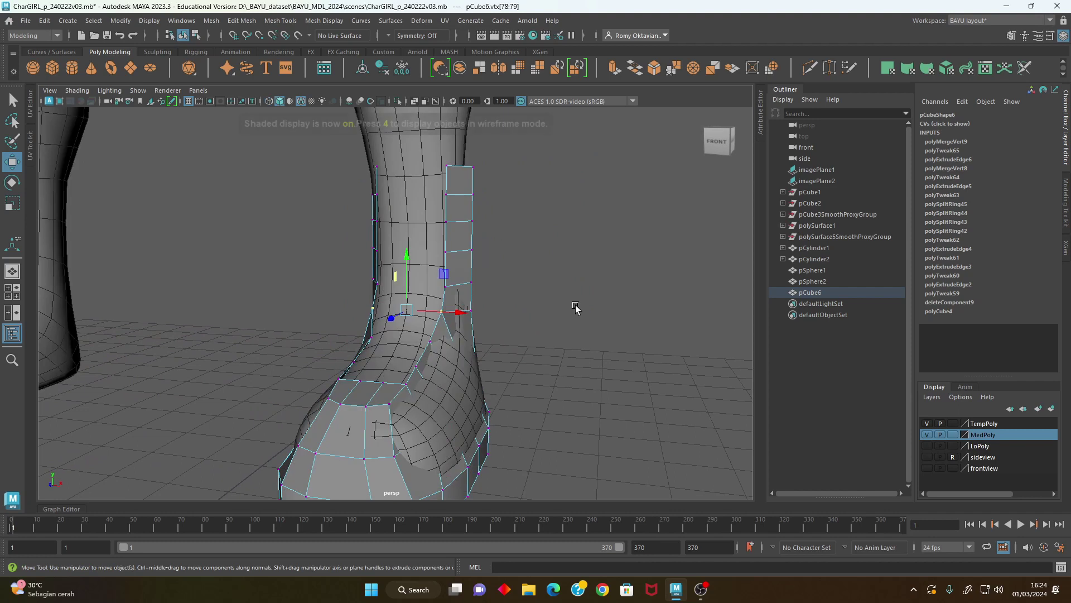
mouse_move(512, 328)
alt+mouse_down()
mouse_move(597, 289)
mouse_move(521, 303)
mouse_move(505, 351)
mouse_move(569, 354)
alt+mouse_up()
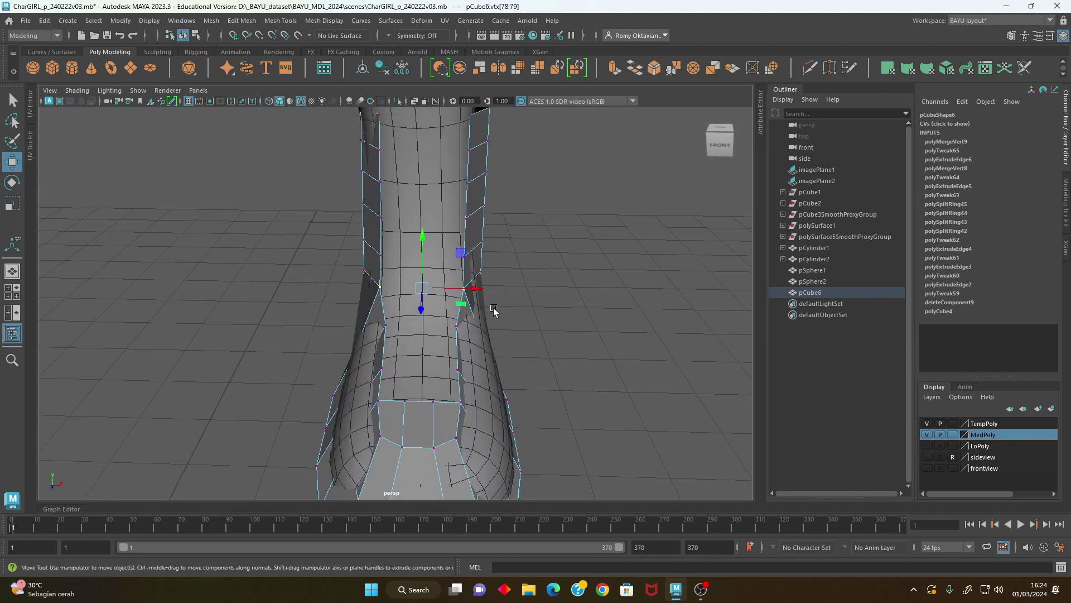
key(r)
mouse_move(471, 288)
mouse_down()
mouse_move(438, 359)
mouse_move(490, 318)
mouse_move(478, 387)
mouse_move(443, 388)
mouse_move(468, 380)
mouse_move(440, 399)
mouse_move(488, 373)
mouse_move(503, 346)
mouse_move(488, 353)
mouse_move(431, 334)
mouse_move(402, 299)
mouse_move(353, 361)
mouse_move(447, 324)
mouse_up()
In wireframe, select the toe-tip vertex and set Symmetry to Object X.
key(4)
click(352, 361)
click(390, 35)
click(413, 52)
alt+drag(558, 279, 573, 303)
Round the toe tip inward and adjust the toe's side vertices, back in shaded view.
key(w)
mouse_move(548, 343)
alt+mouse_down()
mouse_move(461, 354)
mouse_move(419, 435)
mouse_move(410, 423)
alt+mouse_up()
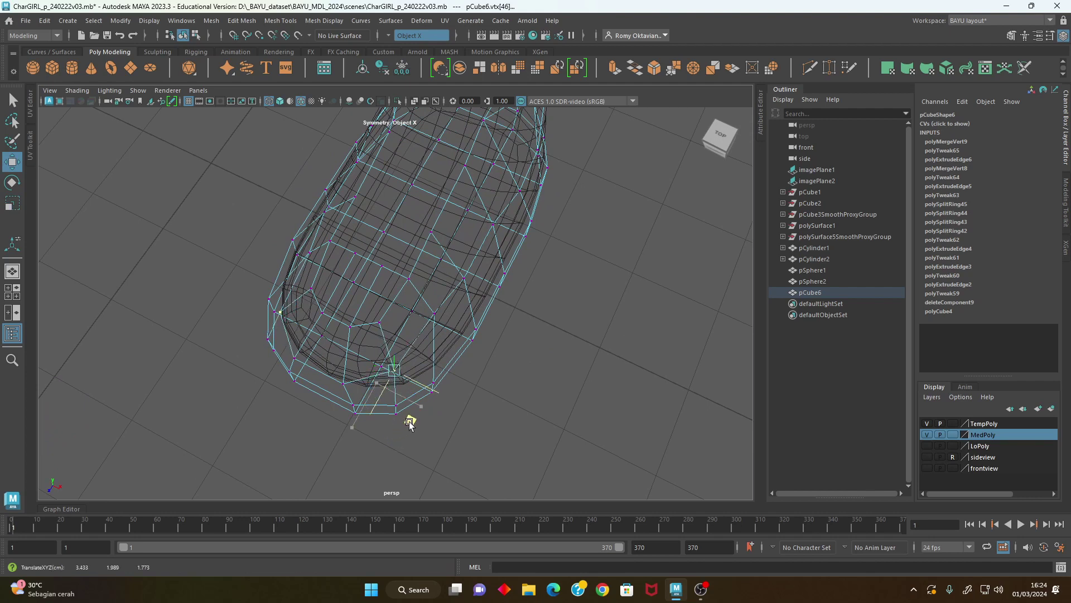
alt+drag(472, 406, 432, 302)
click(436, 289)
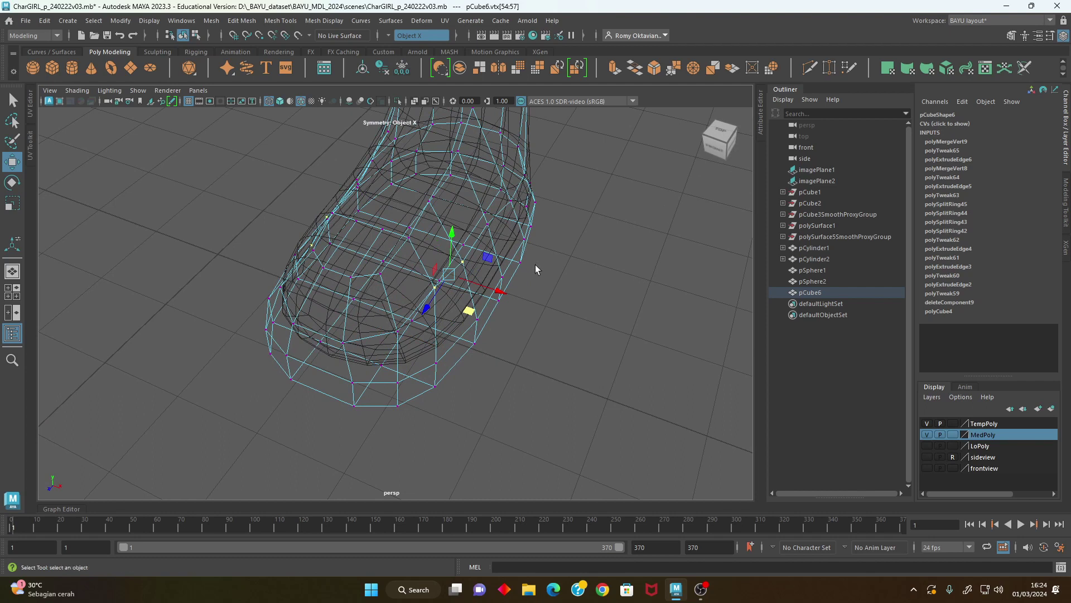
key(q)
mouse_move(512, 206)
alt+mouse_down()
mouse_move(540, 357)
mouse_move(527, 332)
alt+mouse_up()
key(5)
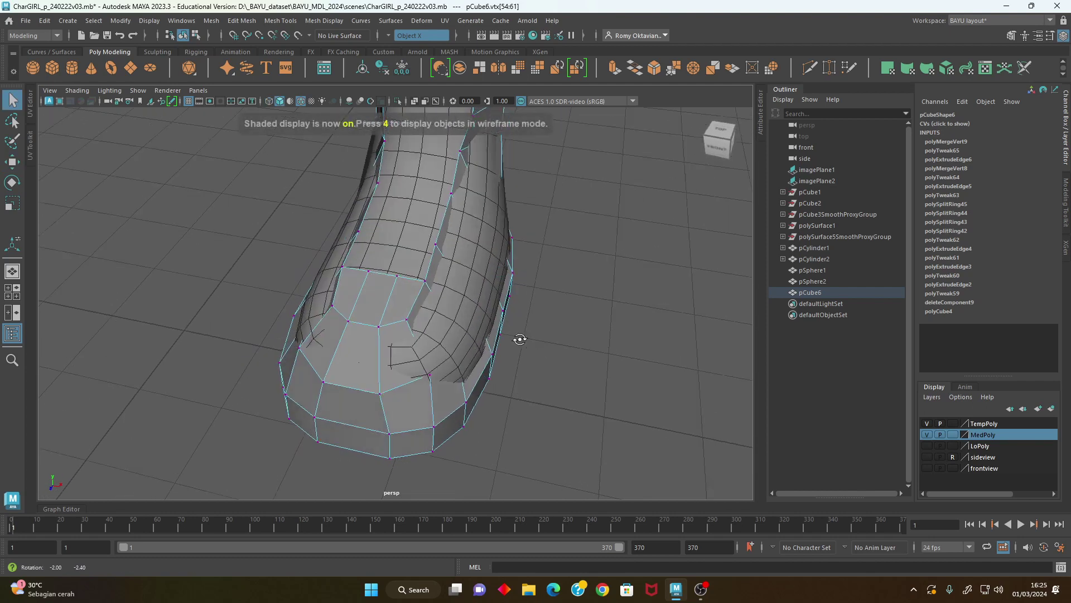
key(w)
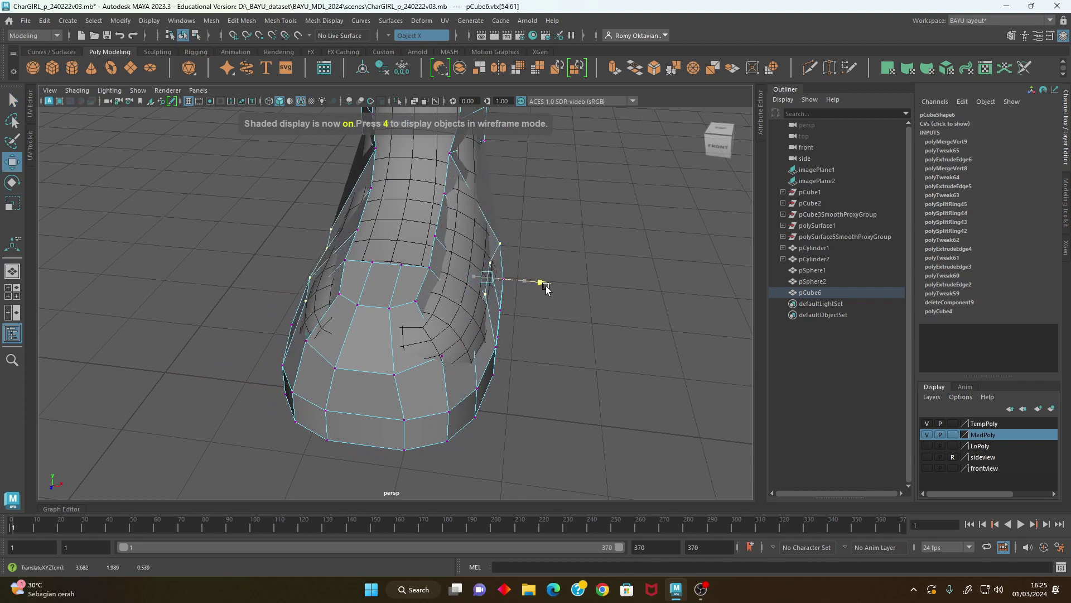